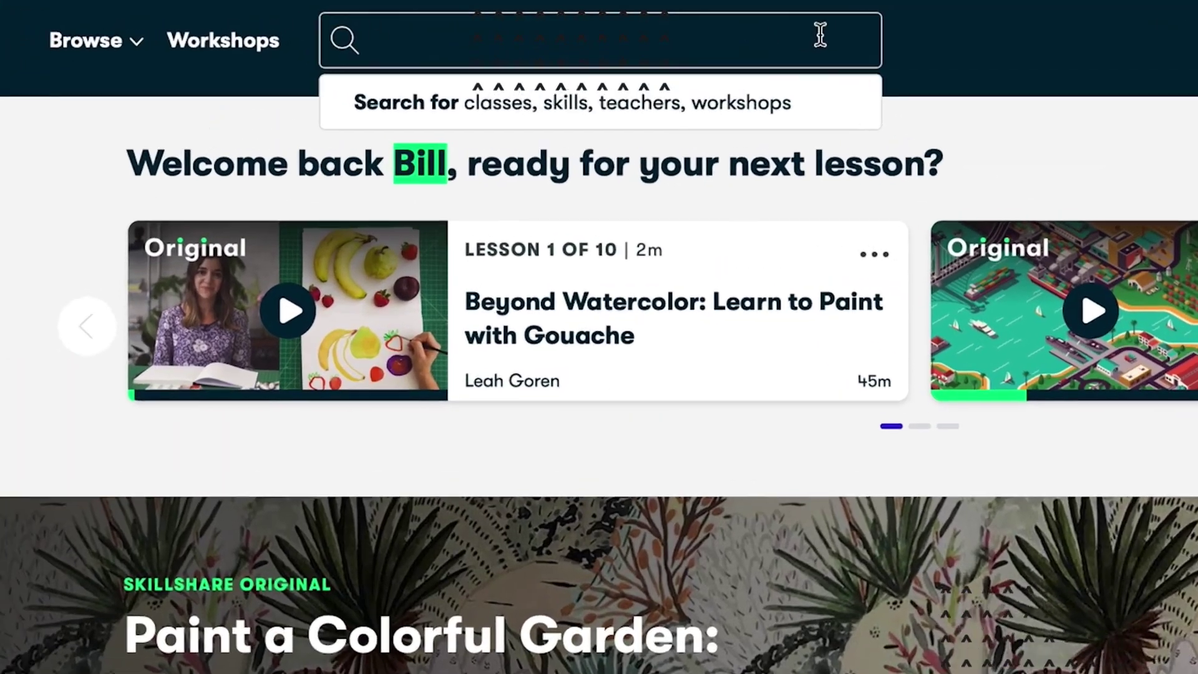
# Step: Enter 'Logo Design' in the Skillshare search box
pyautogui.write('Logo De')
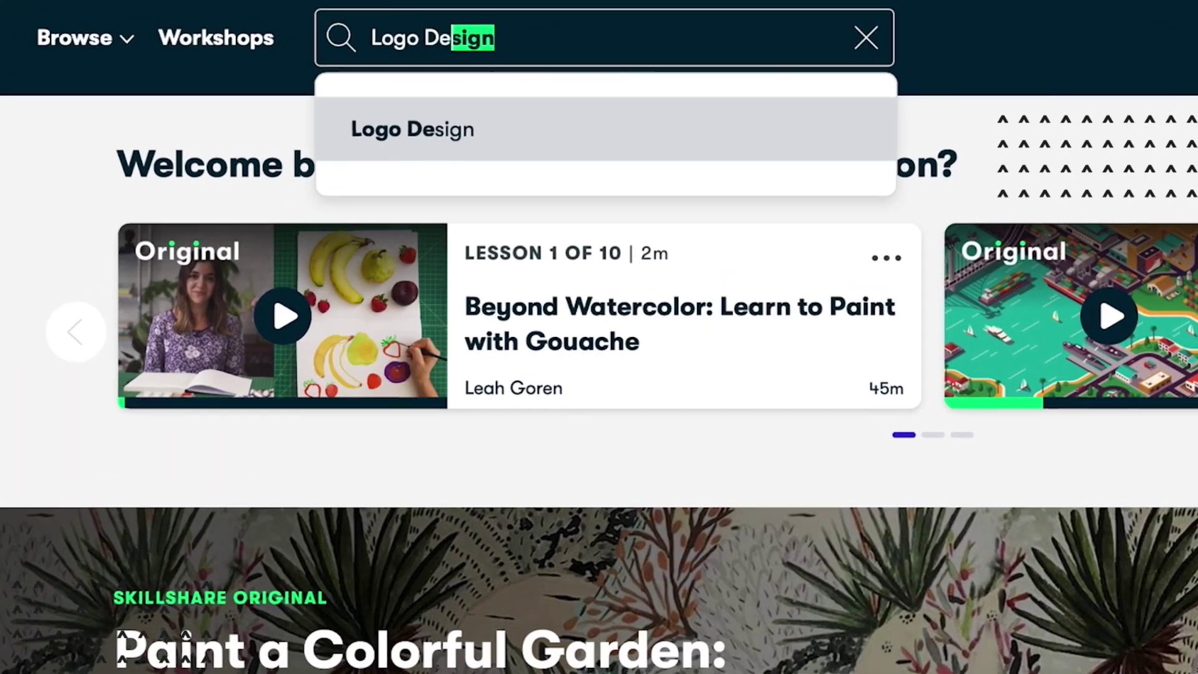
pyautogui.write('sign')
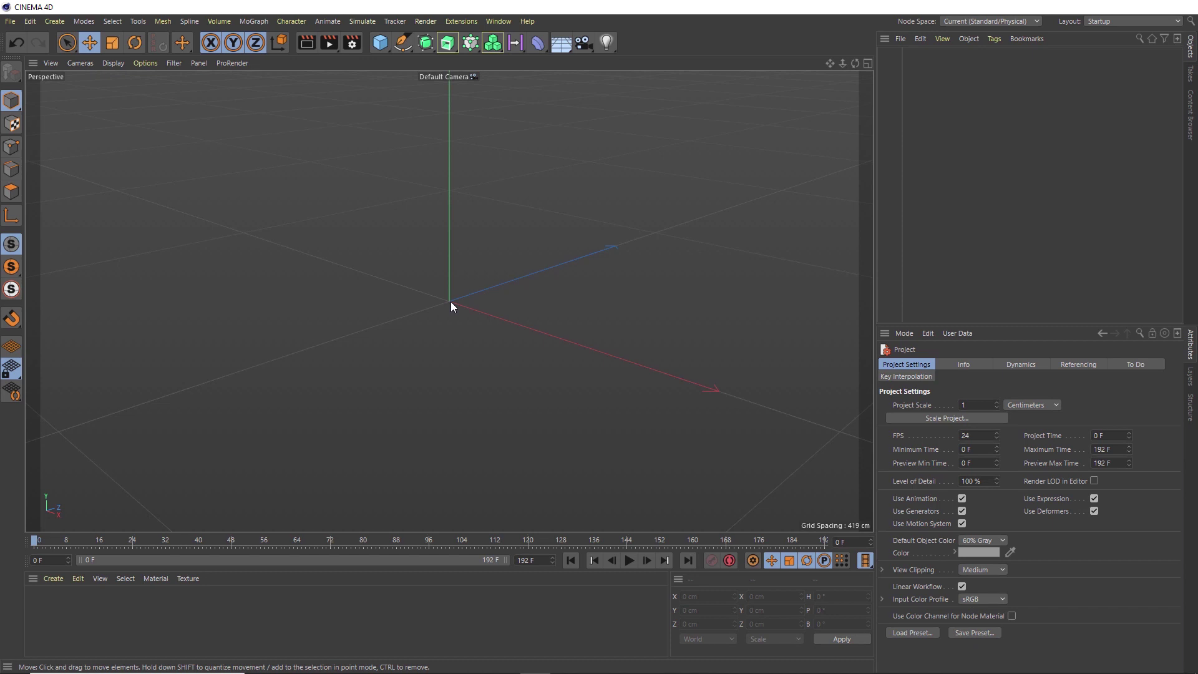
# Step: Show the coronavirus reference picture as the background of the maximized Right view
pyautogui.middleClick(402, 282)
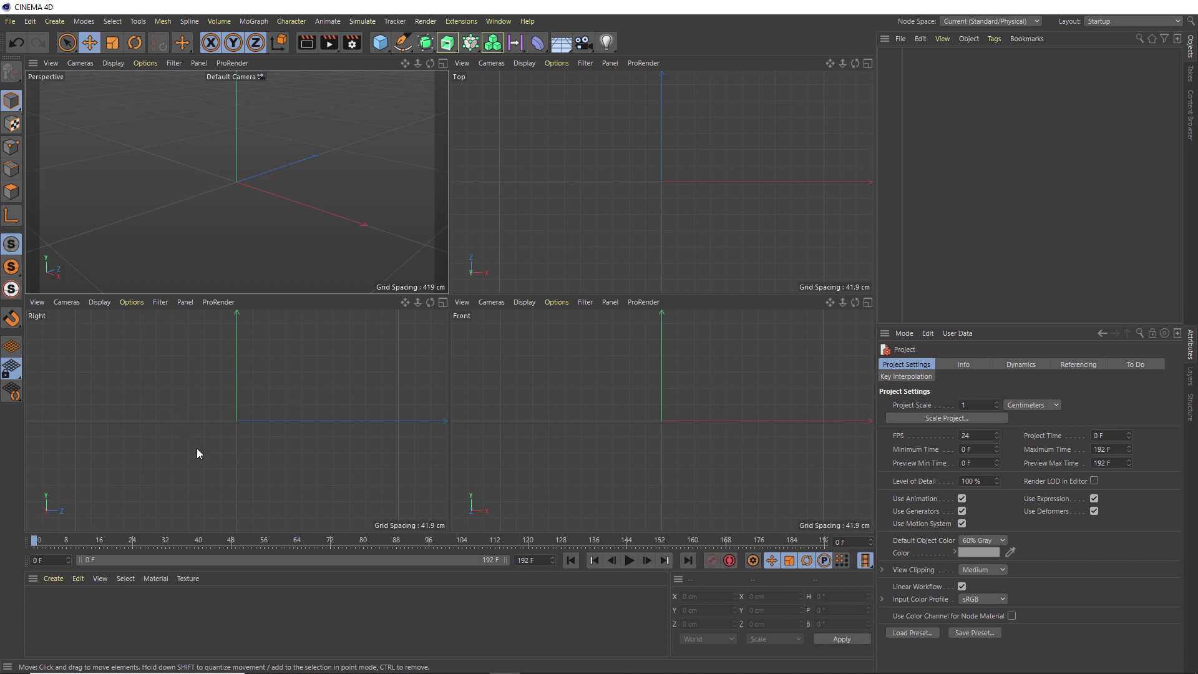
pyautogui.middleClick(264, 447)
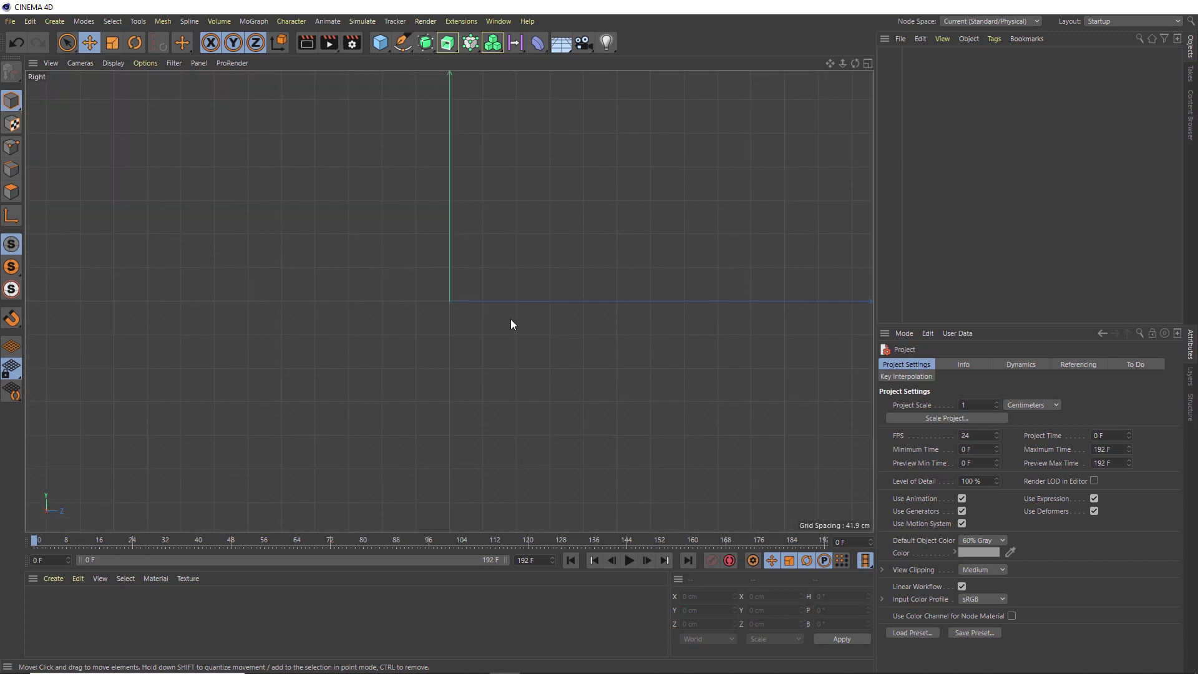
pyautogui.hotkey('shift', 'v')
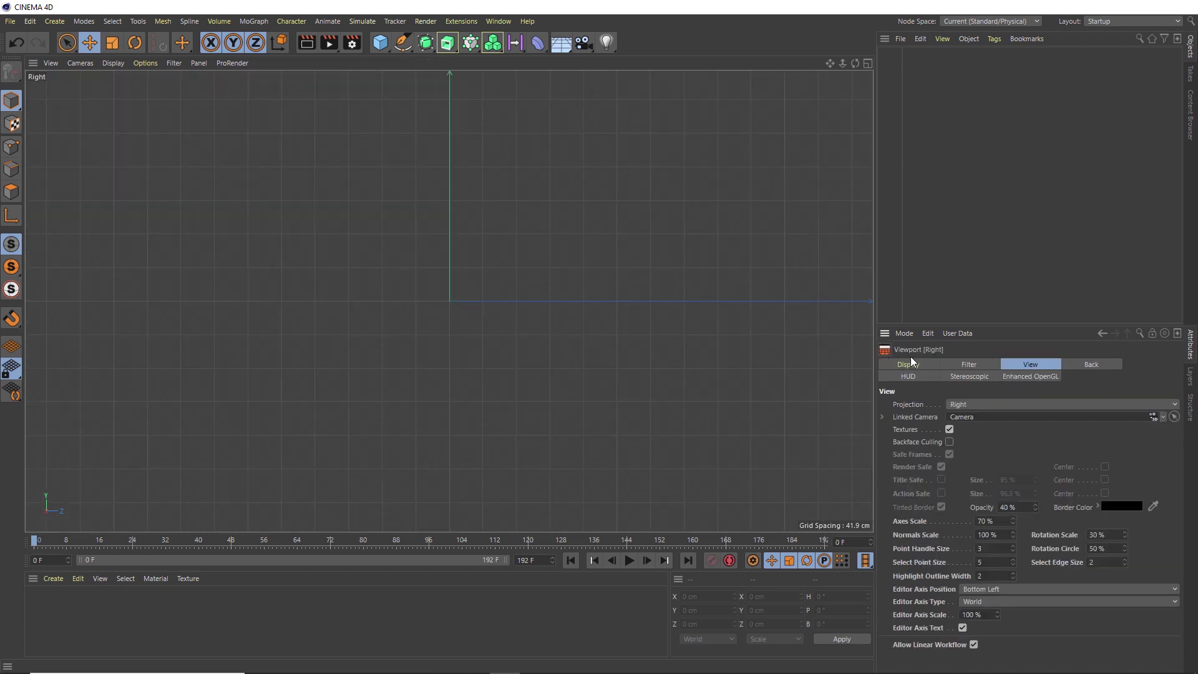
pyautogui.click(1089, 365)
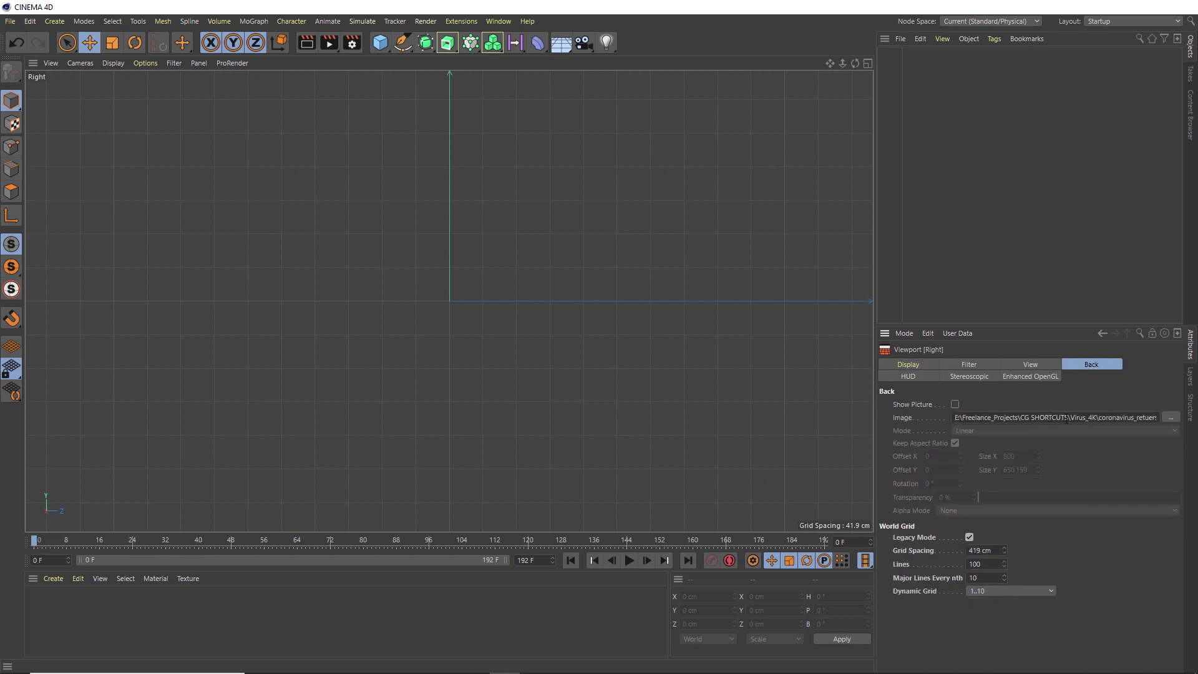
pyautogui.click(955, 405)
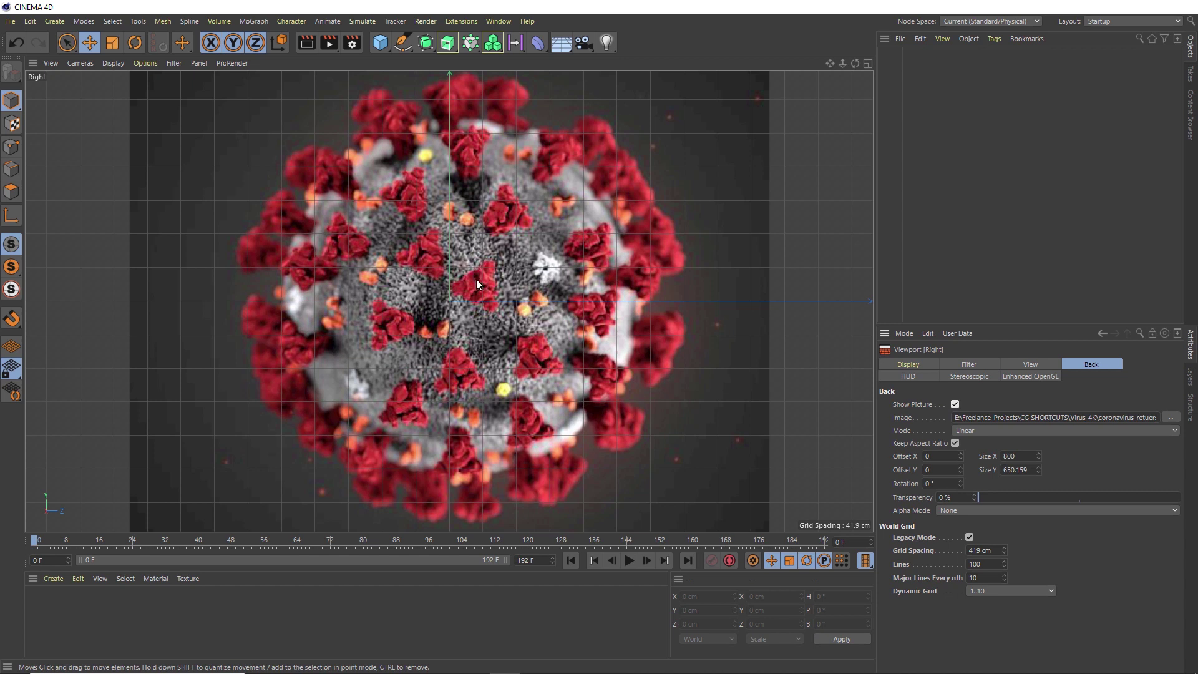
pyautogui.scroll(2, 477, 279)
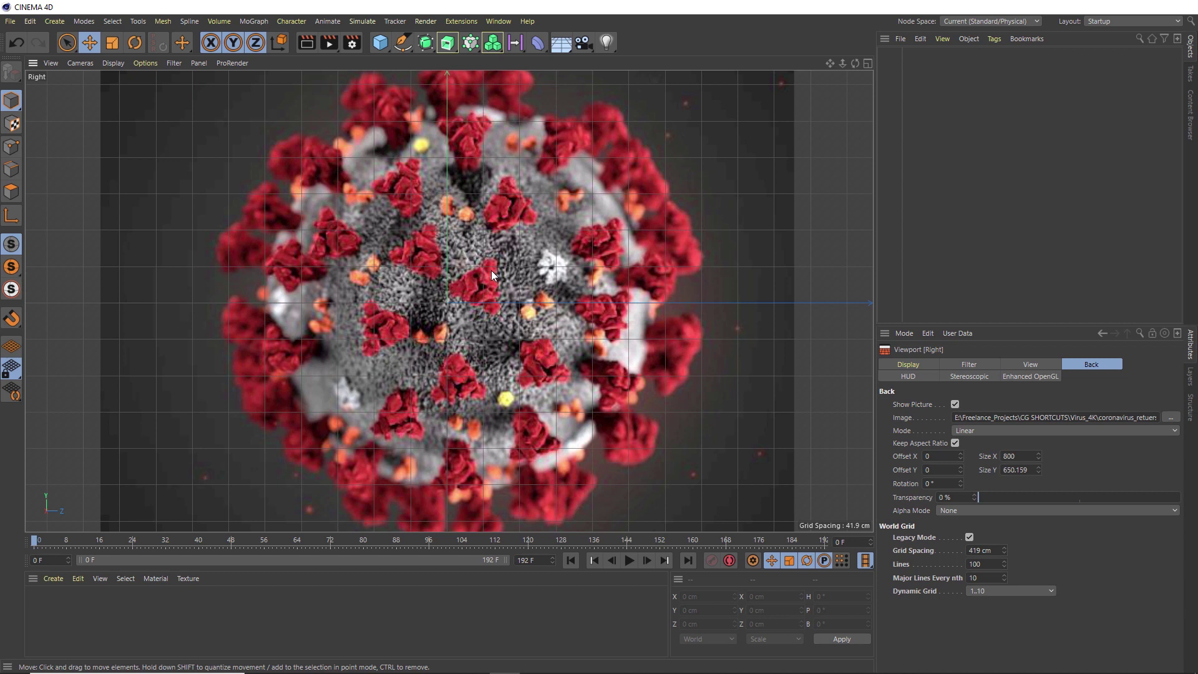
# Step: Add a Polygon primitive in the maximized Perspective view and make it a triangle
pyautogui.middleClick(492, 271)
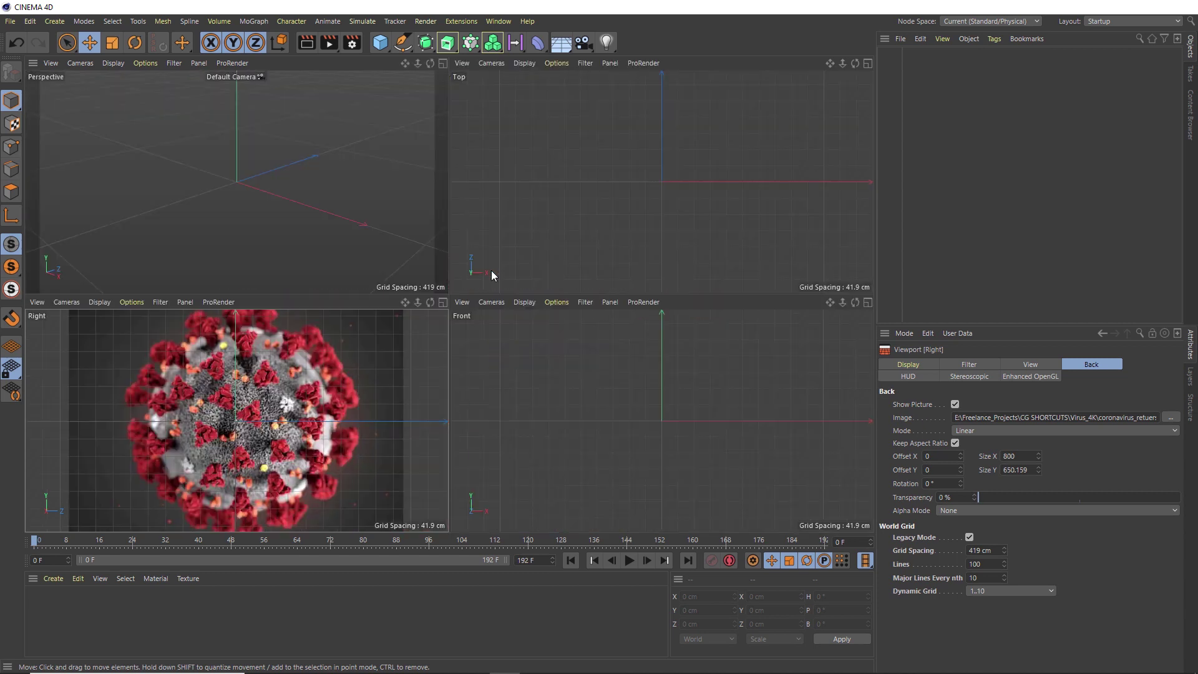
pyautogui.middleClick(367, 229)
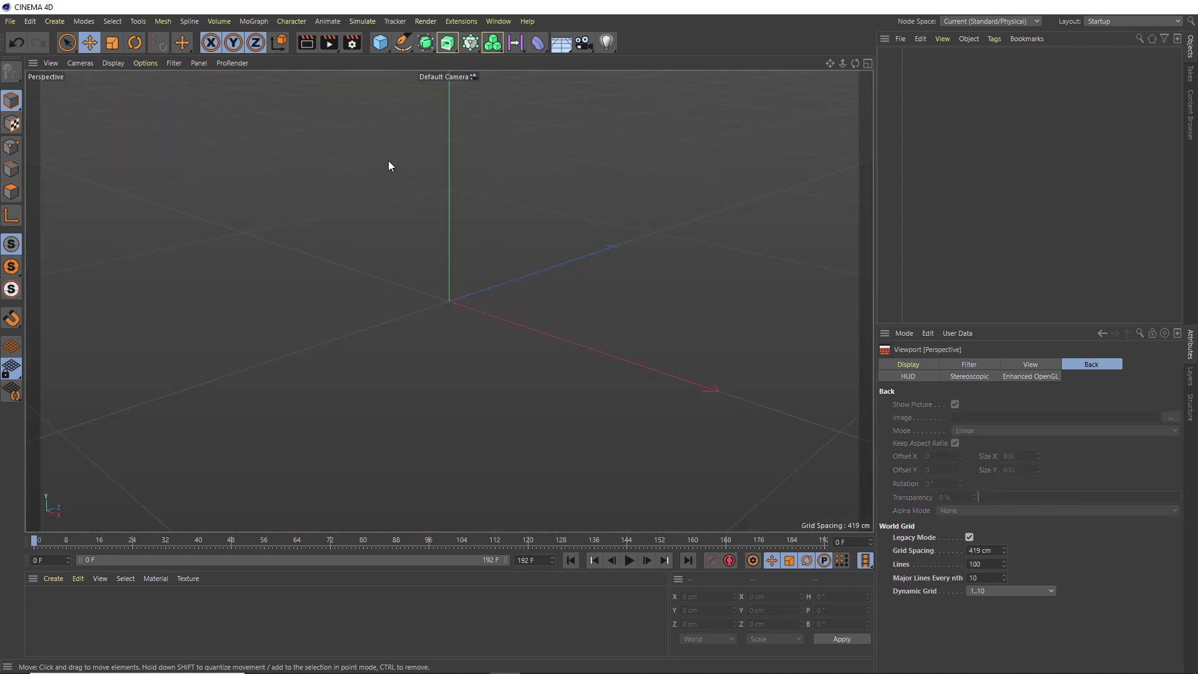
pyautogui.click(382, 43)
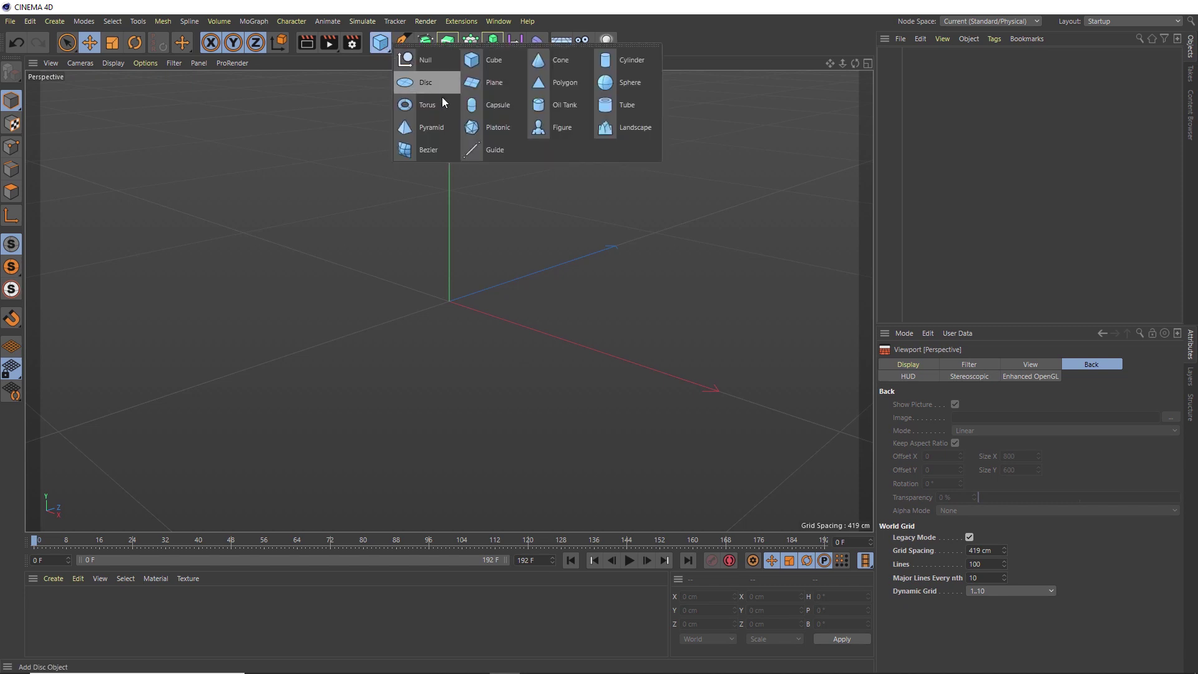
pyautogui.click(569, 91)
pyautogui.scroll(10, 443, 304)
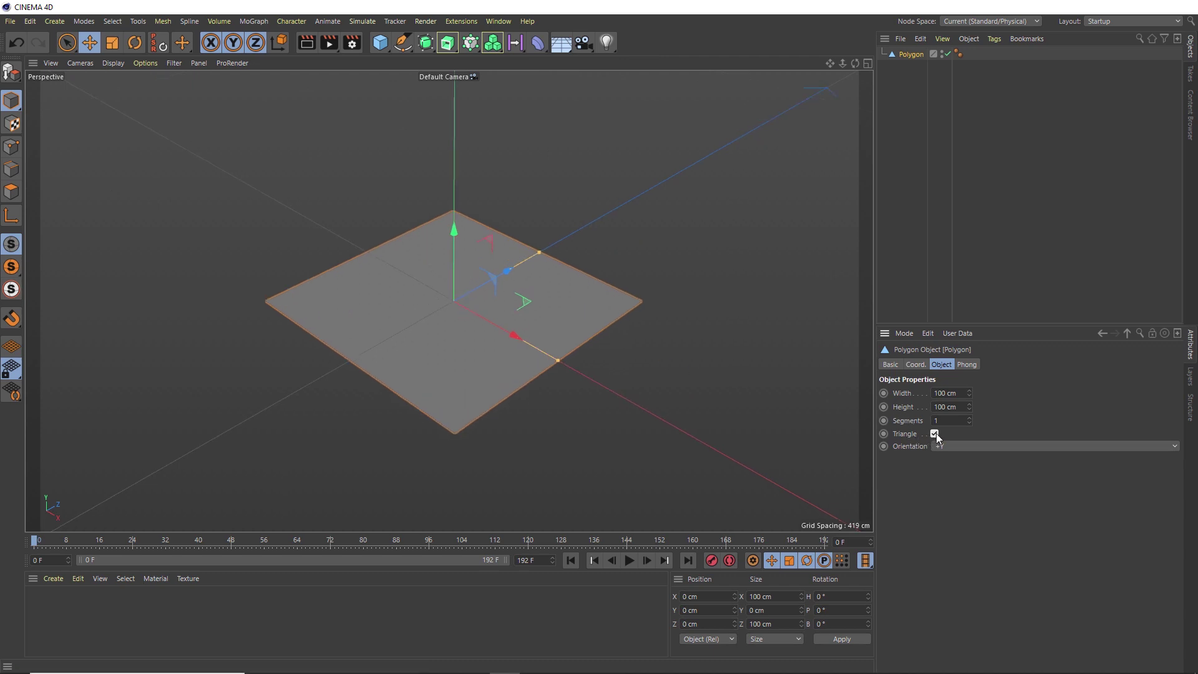
pyautogui.click(935, 433)
pyautogui.scroll(1, 461, 297)
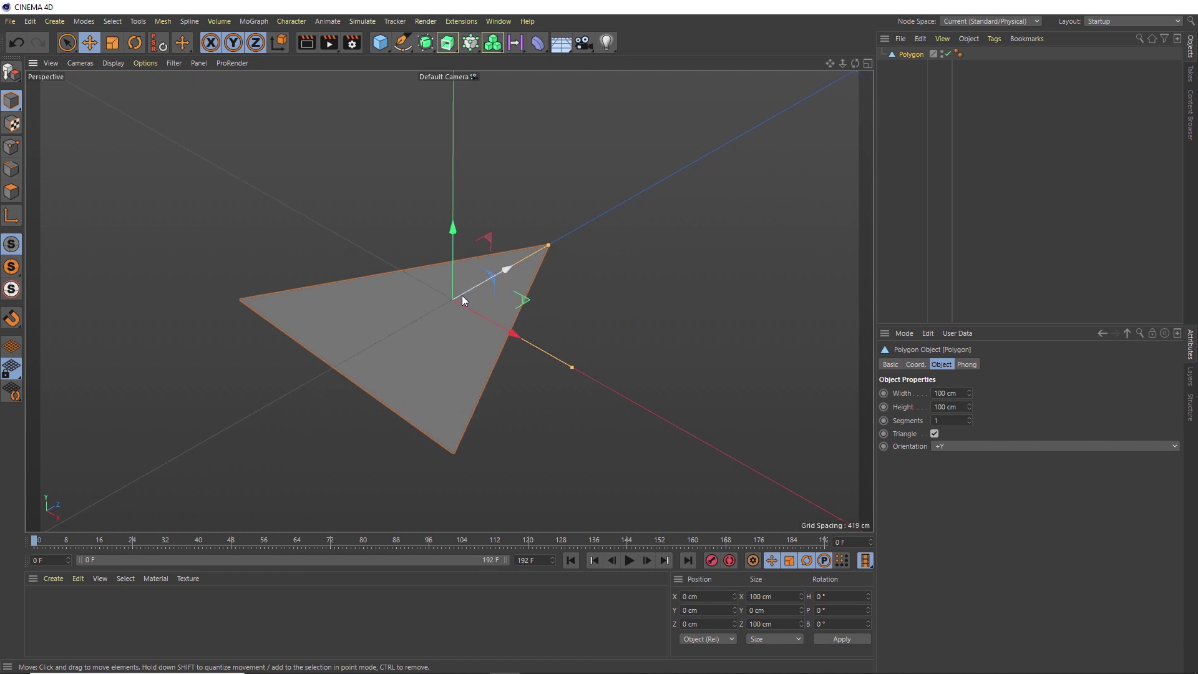
# Step: Switch the viewport to Gouraud Shading (Lines) to show the triangle's wireframe
pyautogui.click(123, 65)
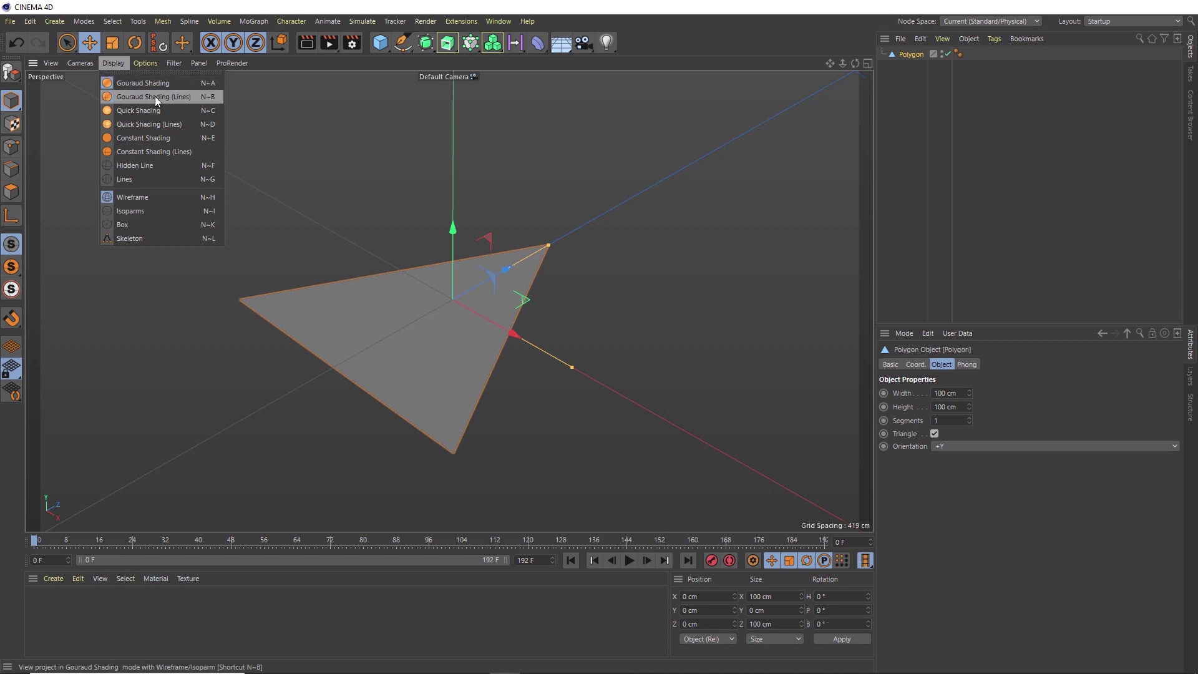
pyautogui.click(211, 97)
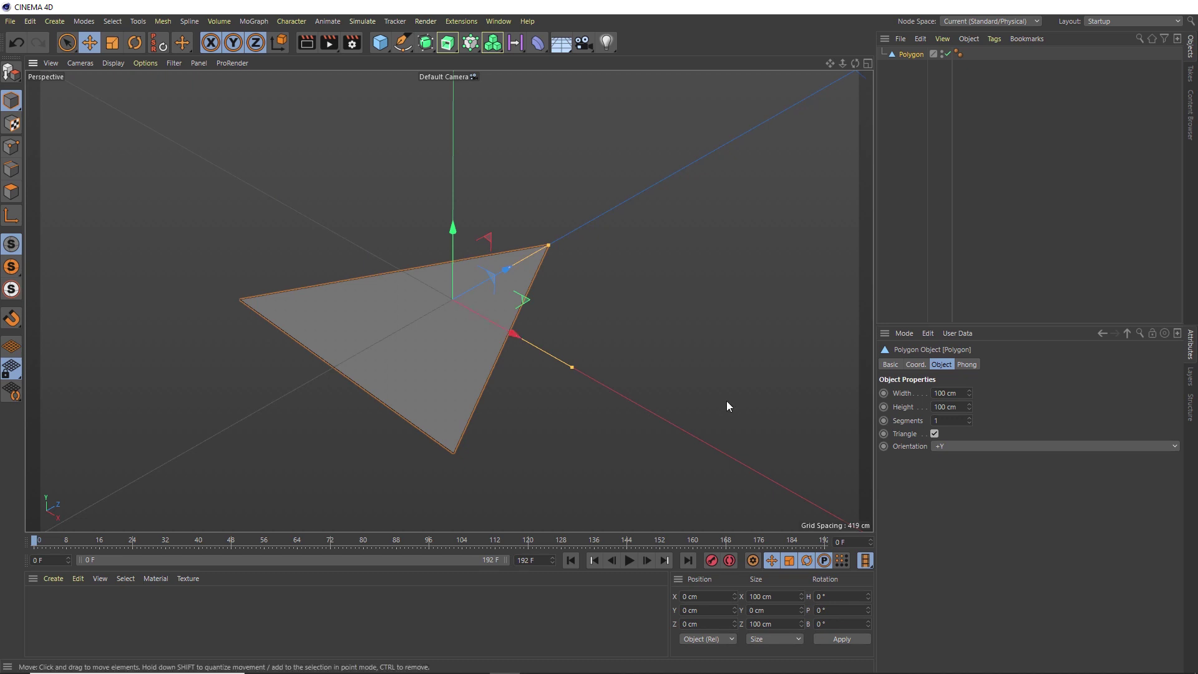
pyautogui.scroll(4, 959, 418)
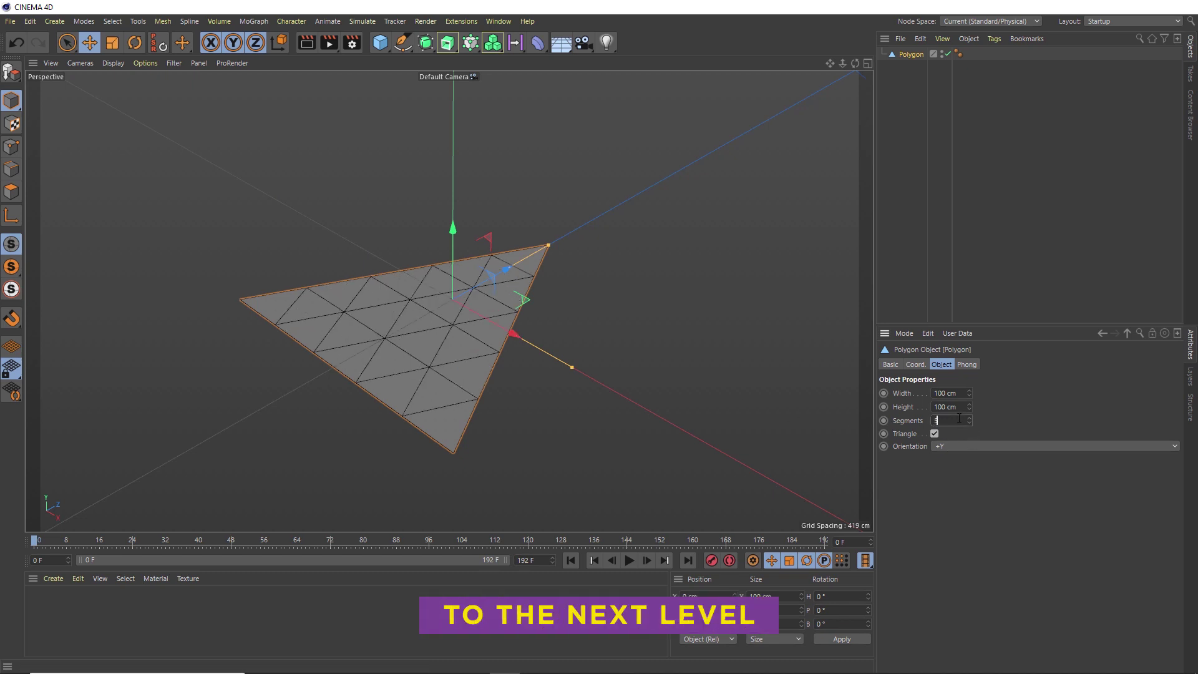
pyautogui.scroll(1, 959, 418)
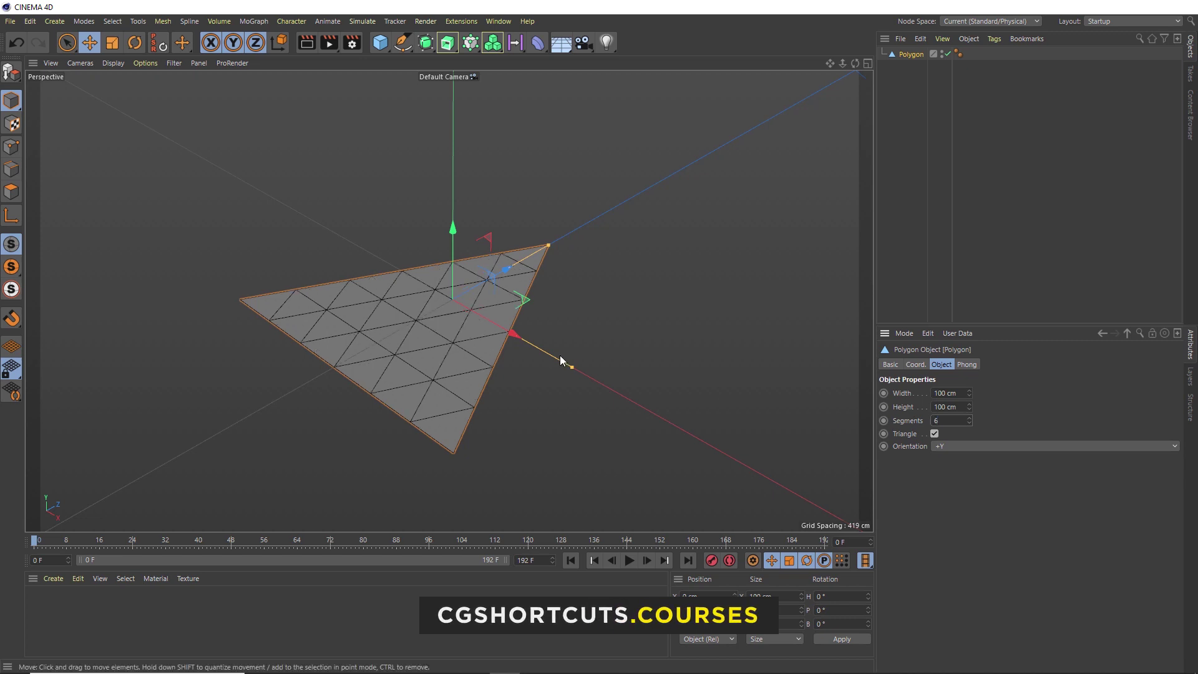
pyautogui.keyDown('alt'); pyautogui.moveTo(452, 325); pyautogui.dragTo(448, 306); pyautogui.keyUp('alt')
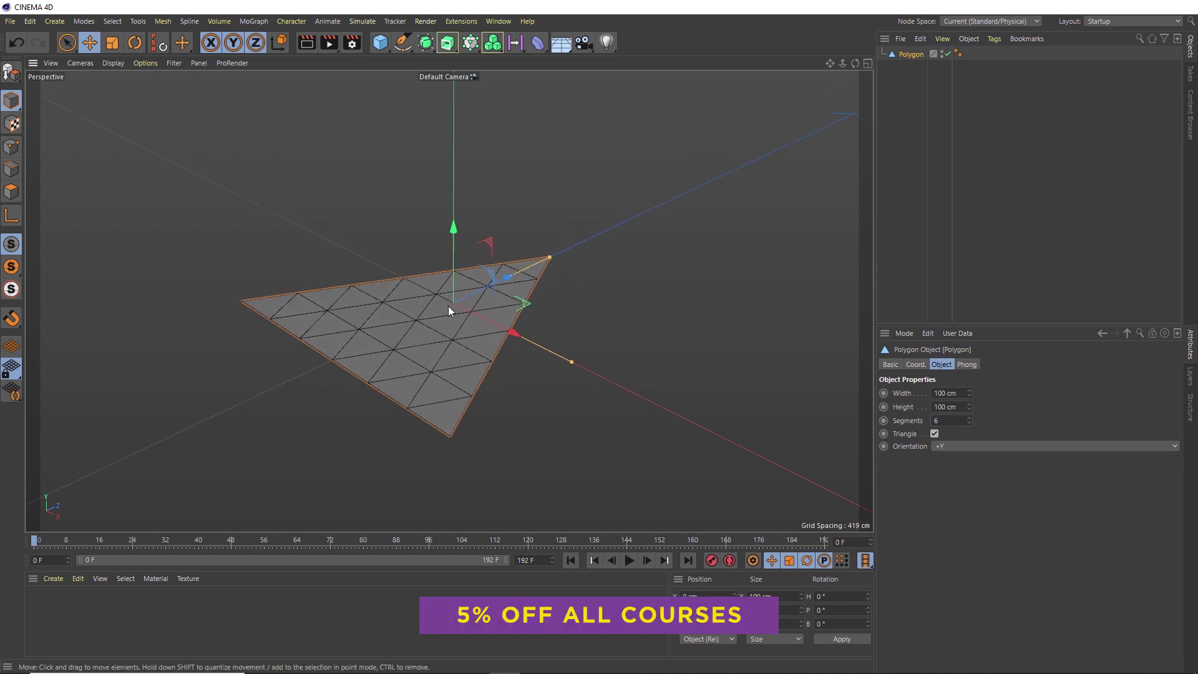
pyautogui.rightClick(912, 57)
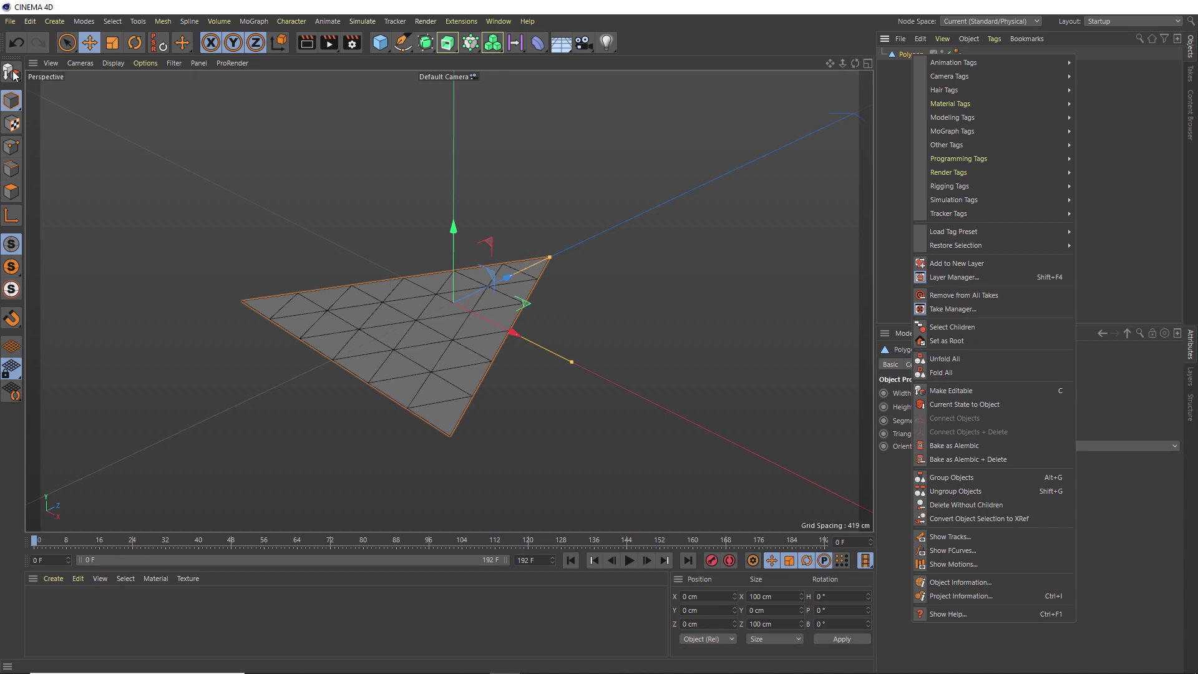
# Step: Make the triangle editable and paint-select all 36 polygons with a radius-127 Live Selection
pyautogui.click(947, 392)
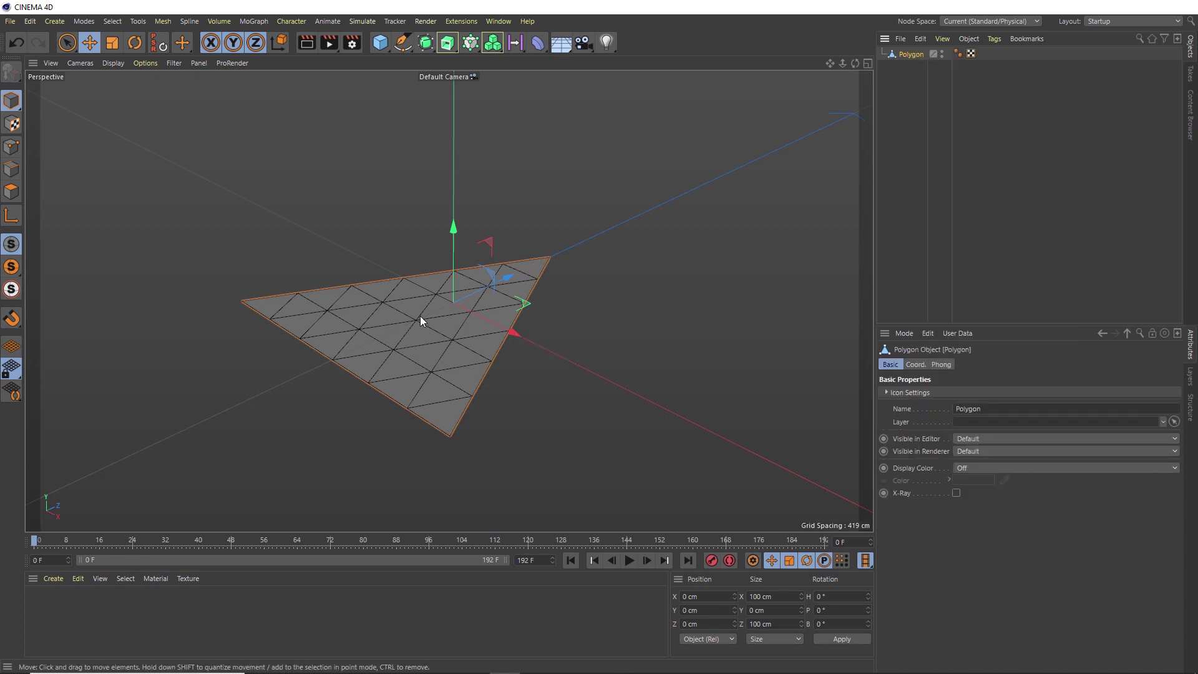
pyautogui.scroll(3, 445, 299)
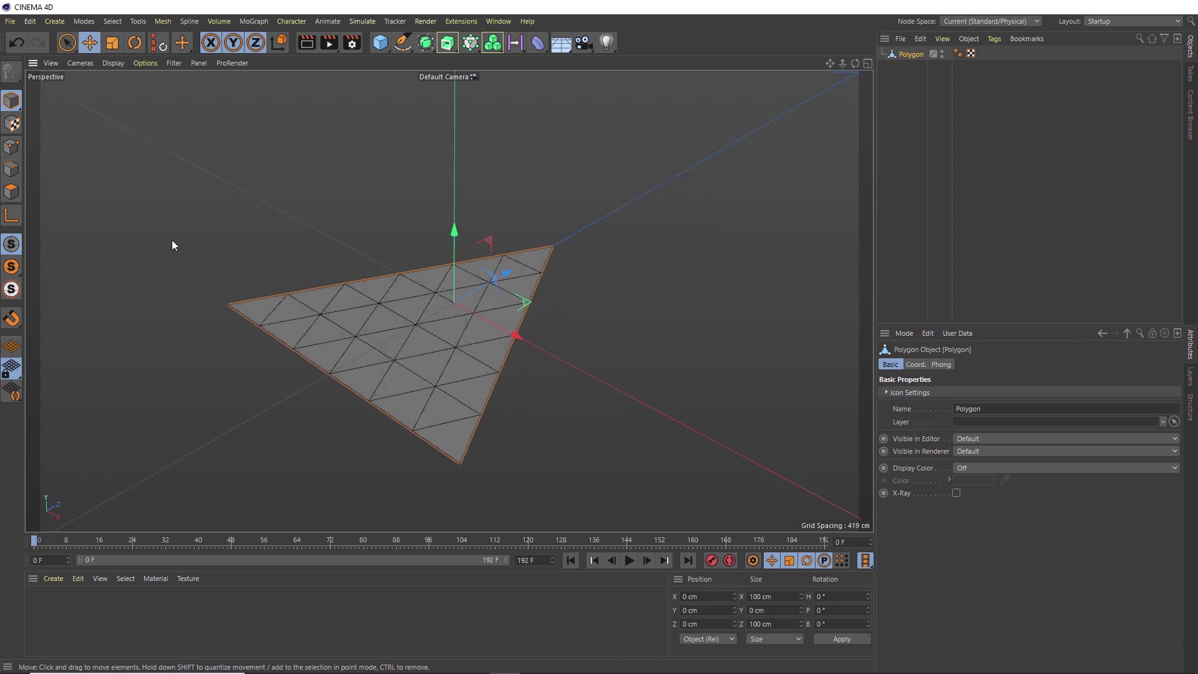
pyautogui.click(12, 192)
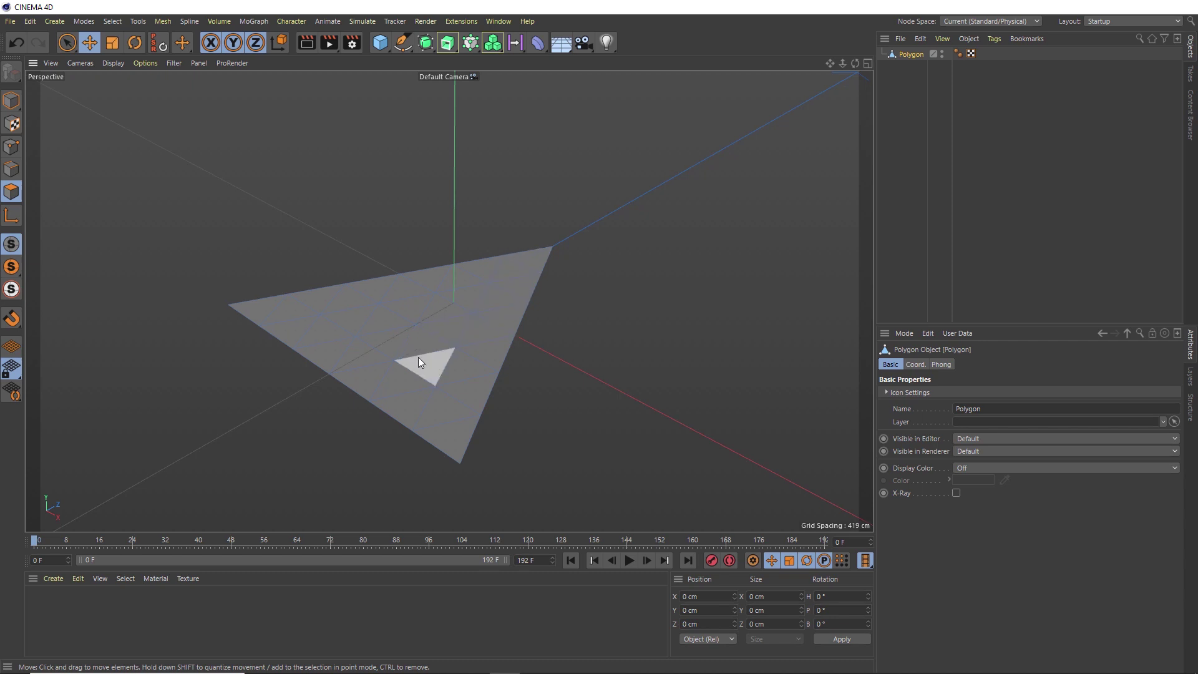
pyautogui.click(68, 44)
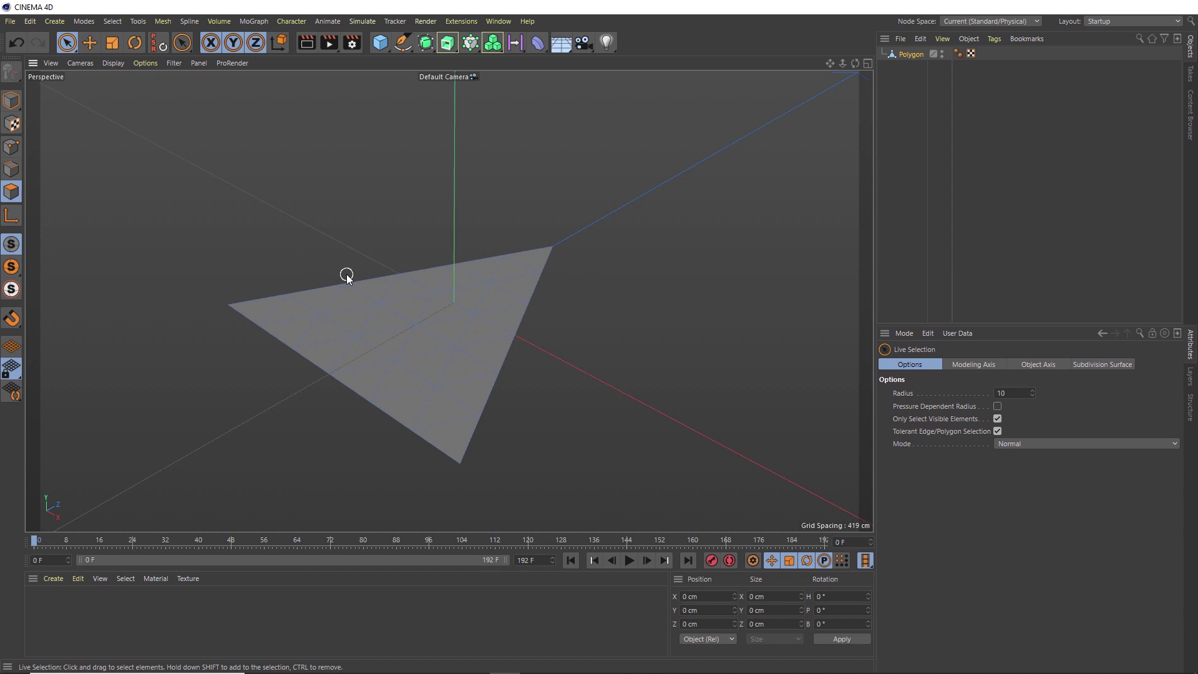
pyautogui.moveTo(346, 275); pyautogui.dragTo(419, 274, button='middle')
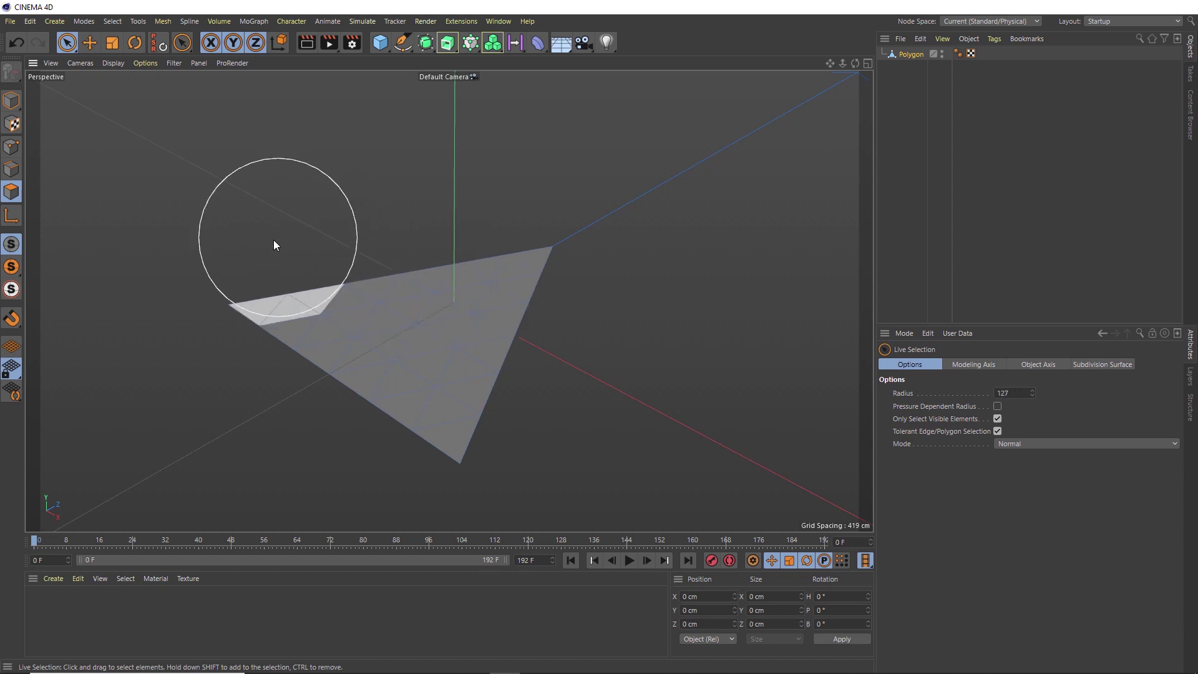
pyautogui.moveTo(273, 244)
pyautogui.mouseDown()
pyautogui.moveTo(289, 310)
pyautogui.moveTo(480, 399)
pyautogui.moveTo(486, 281)
pyautogui.mouseUp()
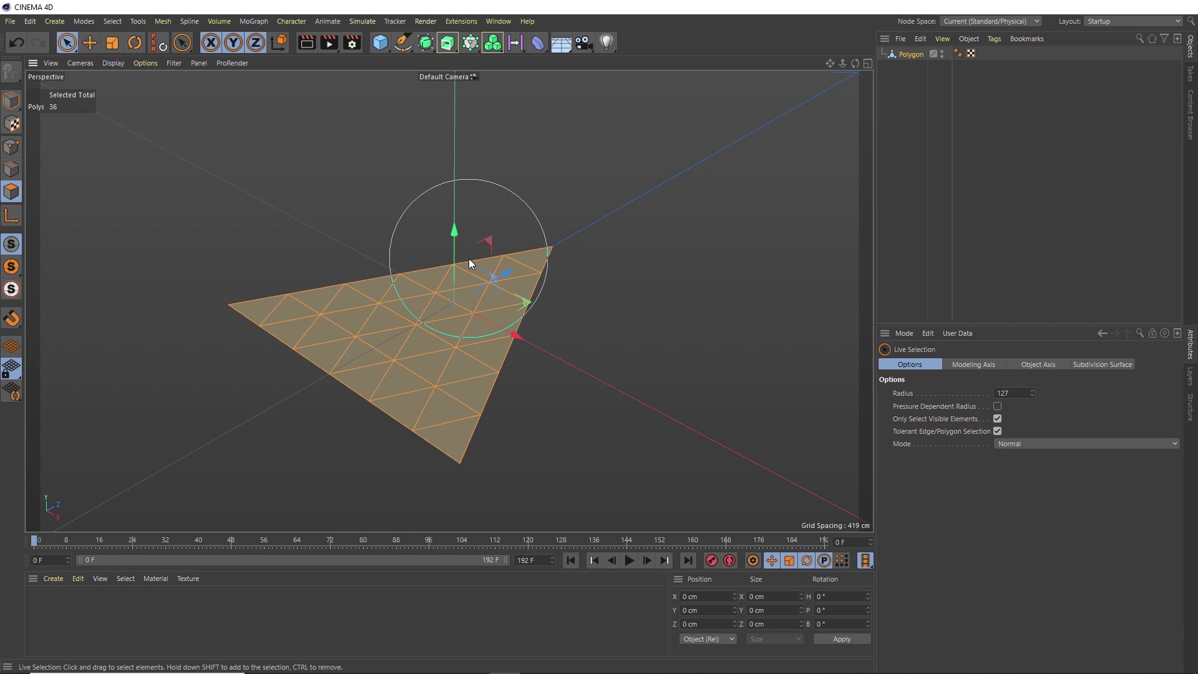
pyautogui.moveTo(469, 258)
pyautogui.mouseDown()
pyautogui.moveTo(440, 298)
pyautogui.moveTo(440, 324)
pyautogui.moveTo(433, 286)
pyautogui.moveTo(458, 272)
pyautogui.moveTo(451, 287)
pyautogui.mouseUp()
pyautogui.rightClick(449, 283)
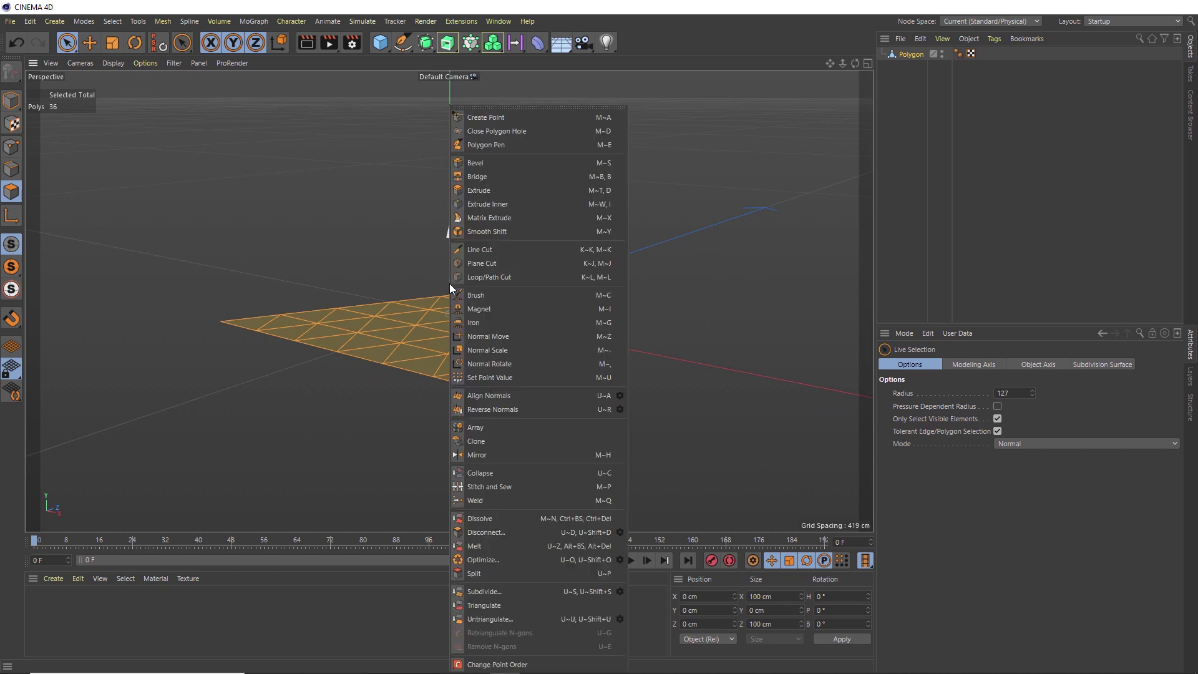
# Step: Extrude the selected triangle polygons with Create Caps on and a 14 cm offset
pyautogui.click(487, 192)
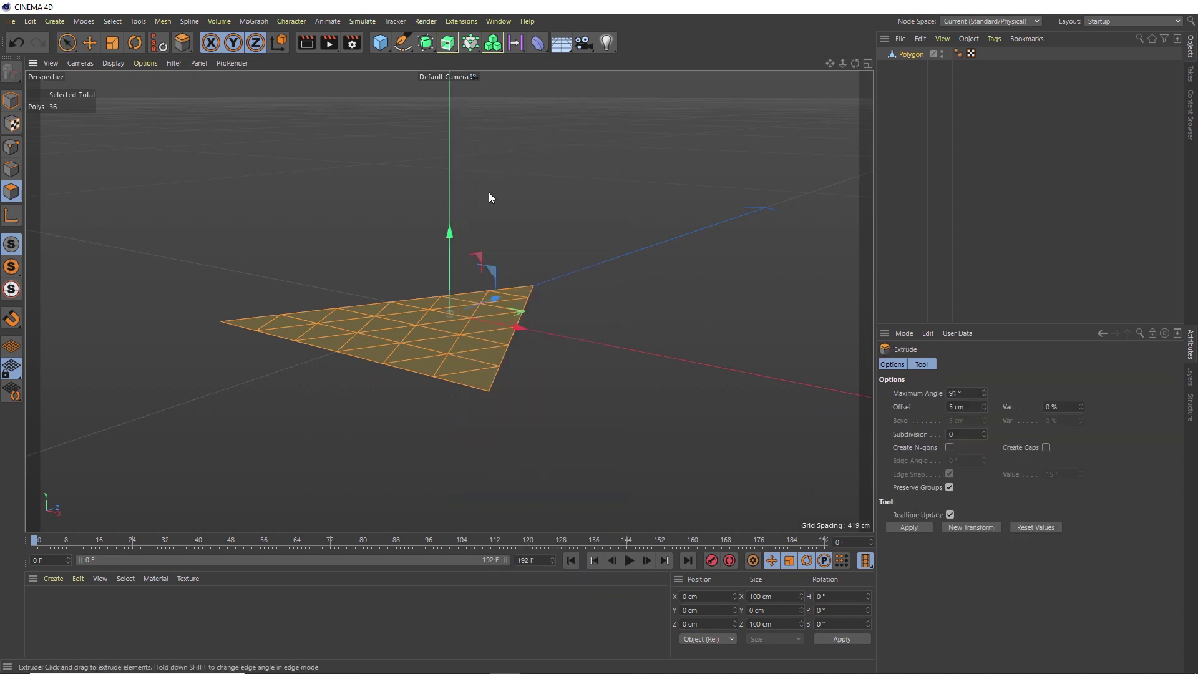
pyautogui.click(1045, 447)
pyautogui.moveTo(379, 389); pyautogui.dragTo(441, 388)
pyautogui.doubleClick(961, 406)
pyautogui.write('14')
pyautogui.press('Return')
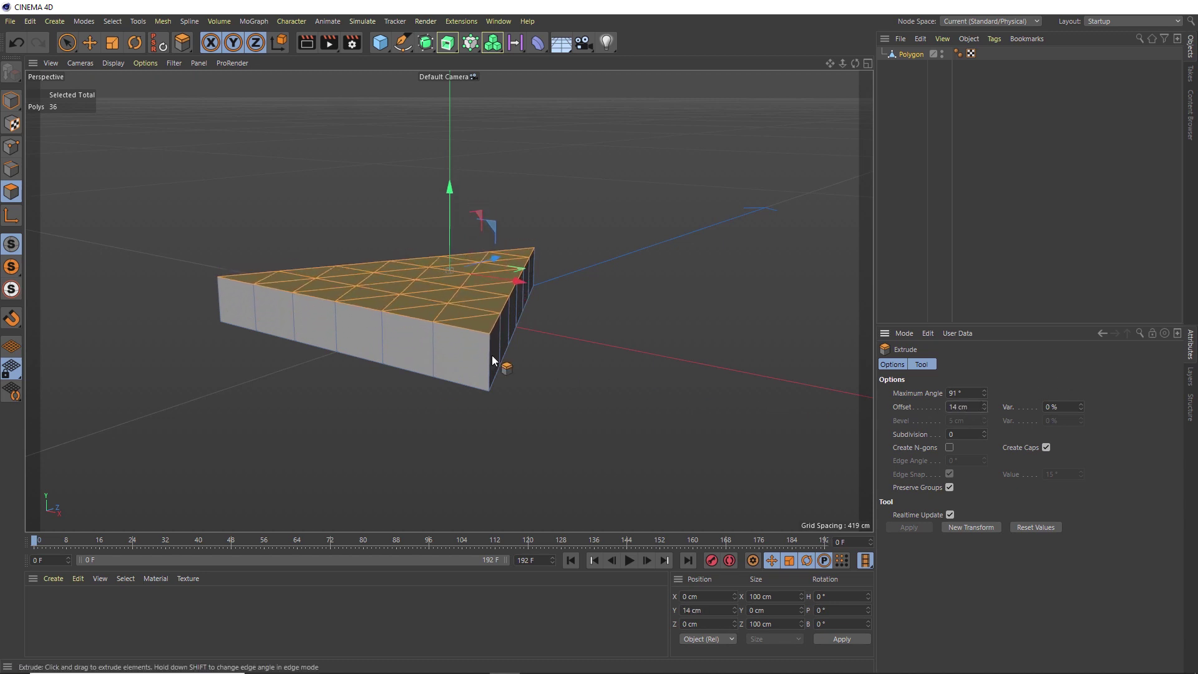
pyautogui.keyDown('alt'); pyautogui.moveTo(451, 350); pyautogui.dragTo(463, 396); pyautogui.keyUp('alt')
pyautogui.keyDown('alt'); pyautogui.moveTo(435, 223); pyautogui.dragTo(430, 258); pyautogui.keyUp('alt')
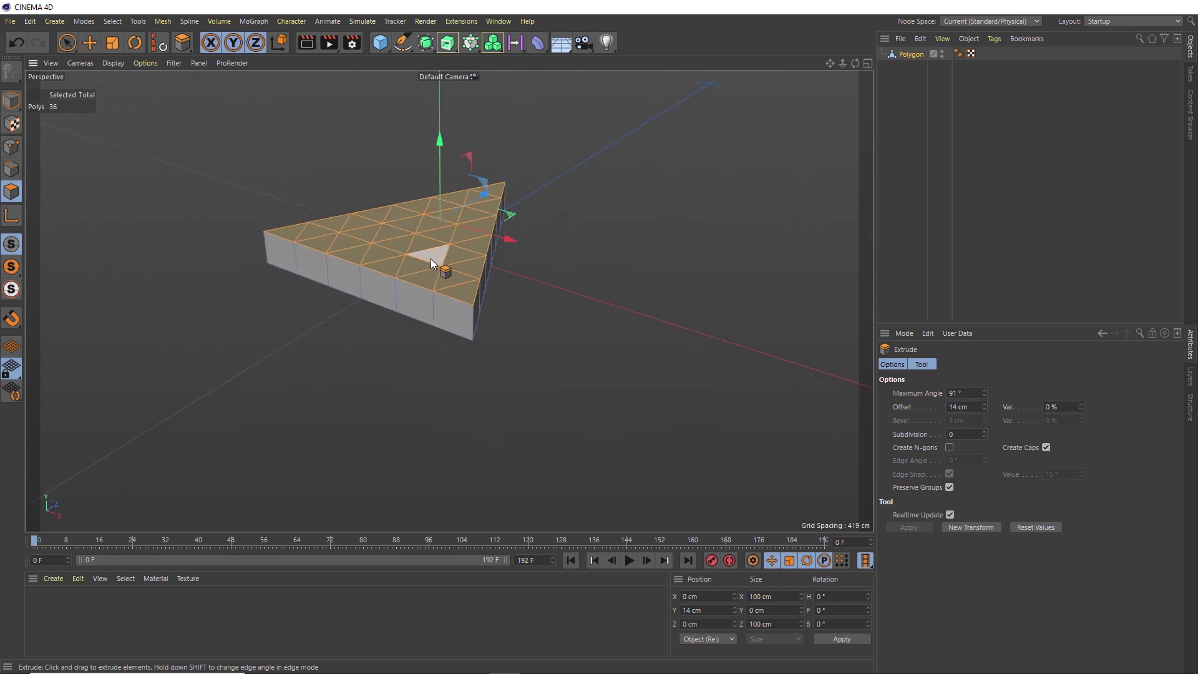
pyautogui.middleClick(425, 212)
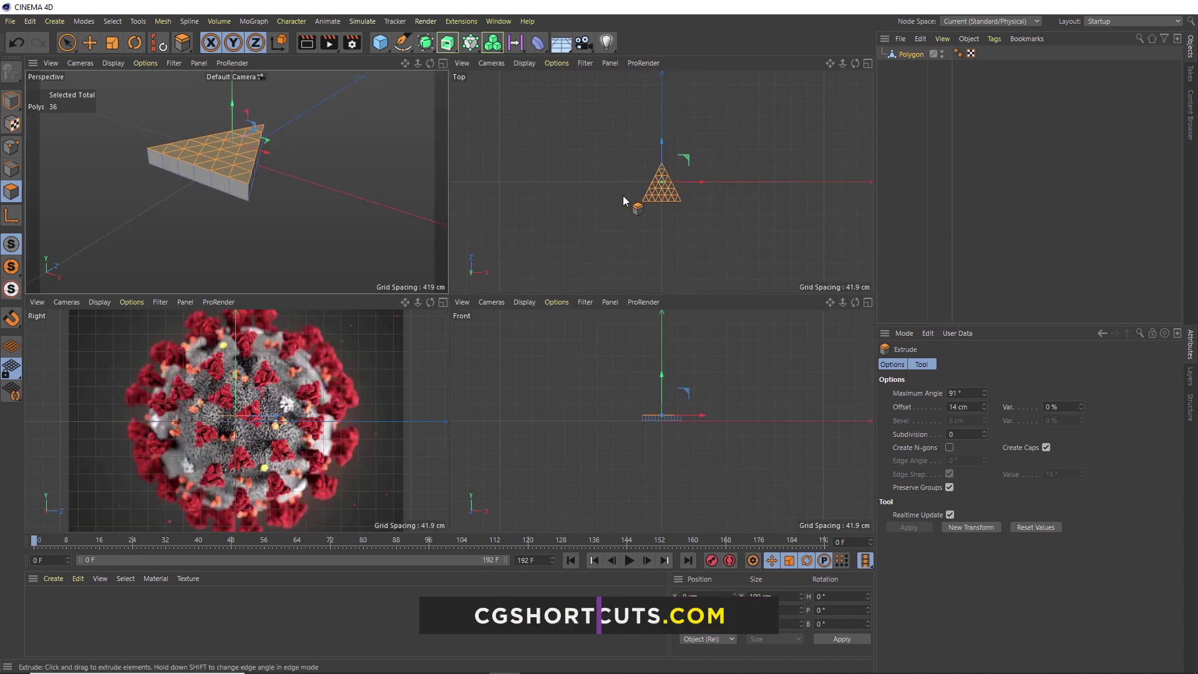
# Step: Select the top and two bottom corner polygon groups with radius-42 Live Selection, Only Select Visible off
pyautogui.scroll(5, 623, 187)
pyautogui.scroll(-2, 567, 201)
pyautogui.scroll(3, 586, 182)
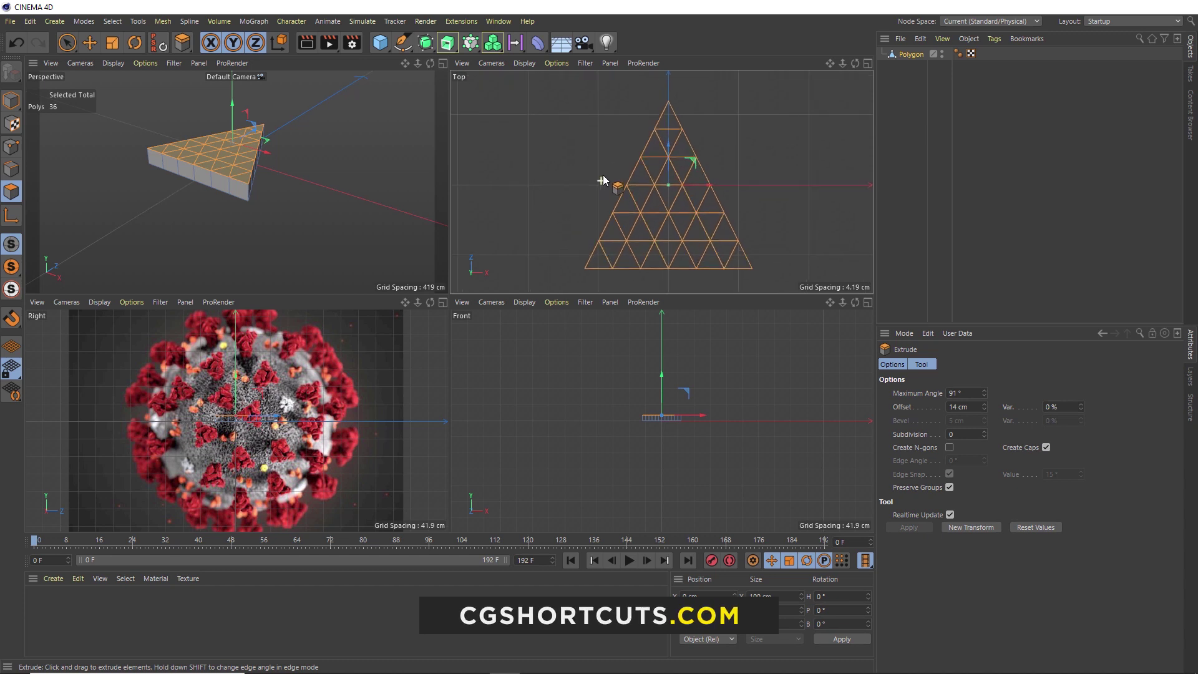
pyautogui.scroll(6, 253, 416)
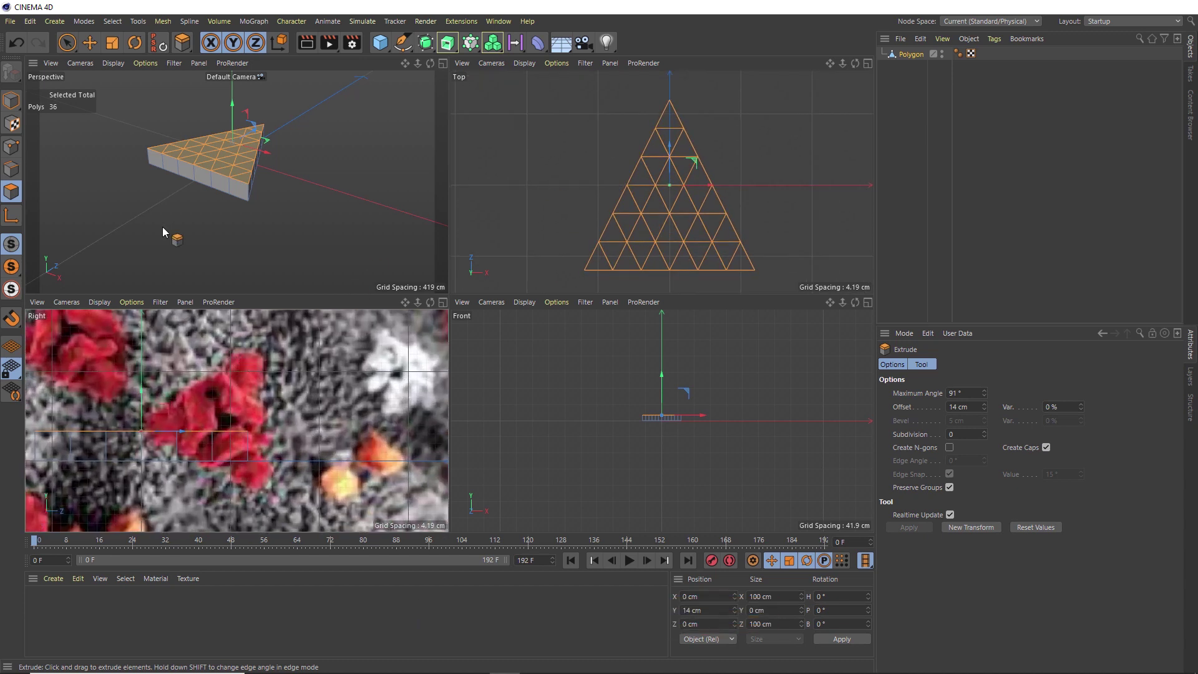
pyautogui.click(66, 44)
pyautogui.moveTo(544, 154); pyautogui.dragTo(493, 152, button='middle')
pyautogui.moveTo(604, 244); pyautogui.dragTo(645, 272)
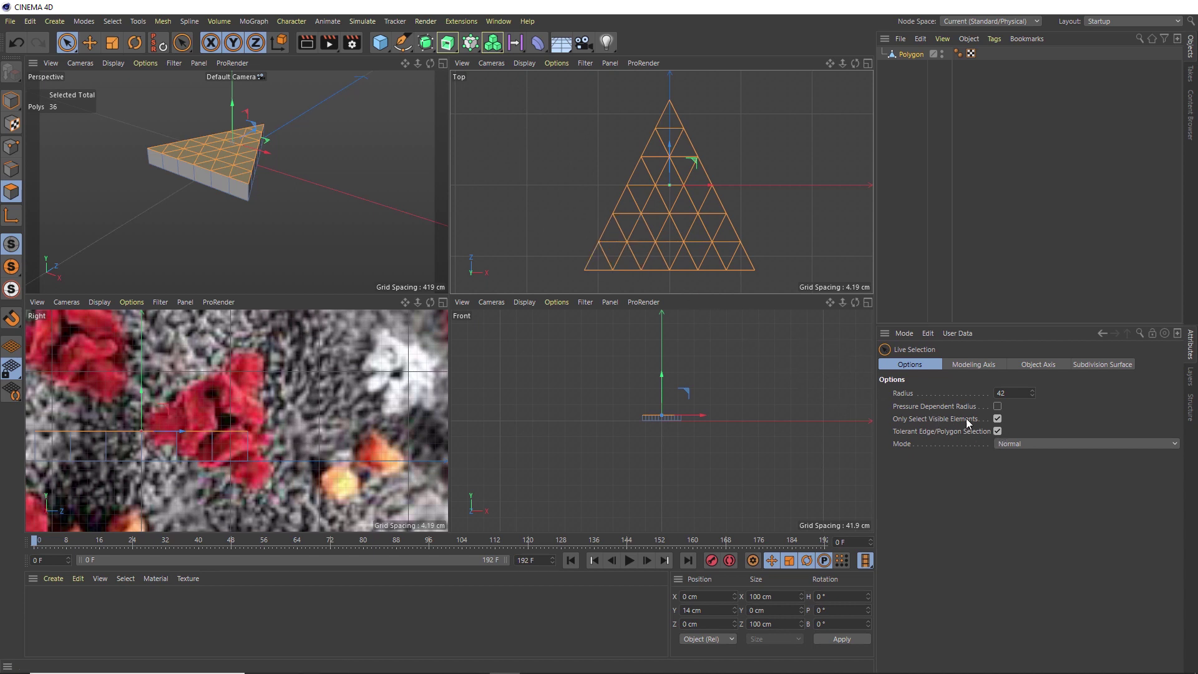
pyautogui.click(997, 419)
pyautogui.moveTo(611, 120); pyautogui.dragTo(710, 129)
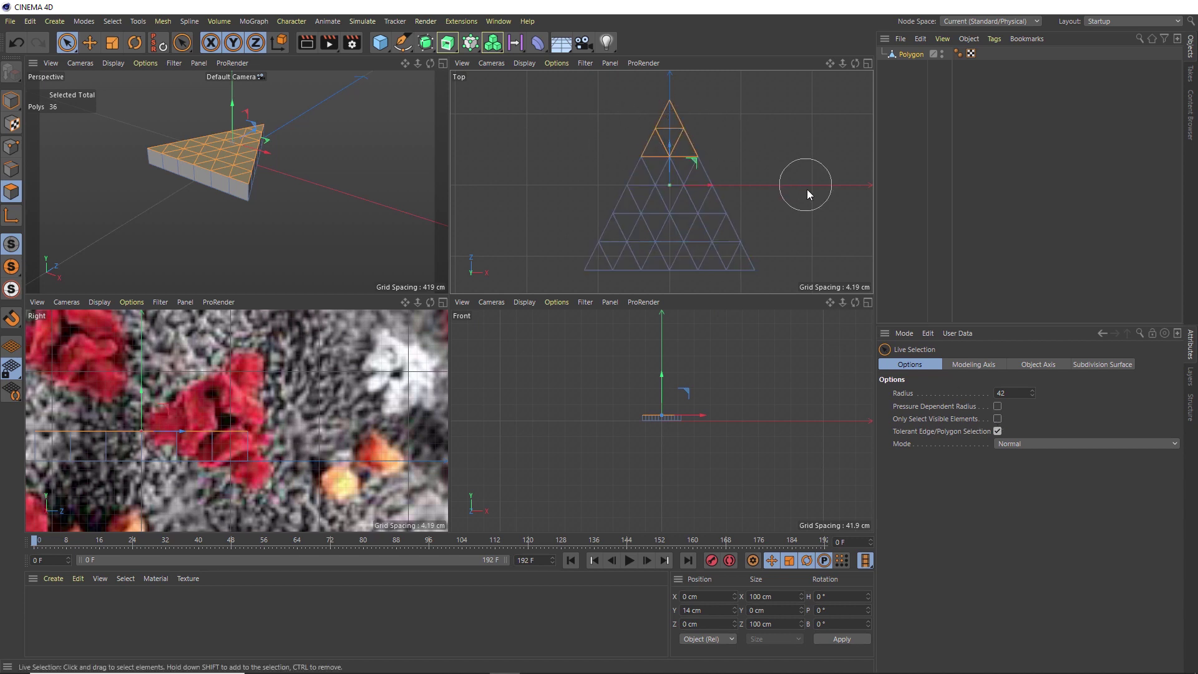
pyautogui.keyDown('shift'); pyautogui.moveTo(749, 247); pyautogui.dragTo(737, 264); pyautogui.keyUp('shift')
pyautogui.keyDown('shift'); pyautogui.moveTo(617, 253); pyautogui.dragTo(592, 267); pyautogui.keyUp('shift')
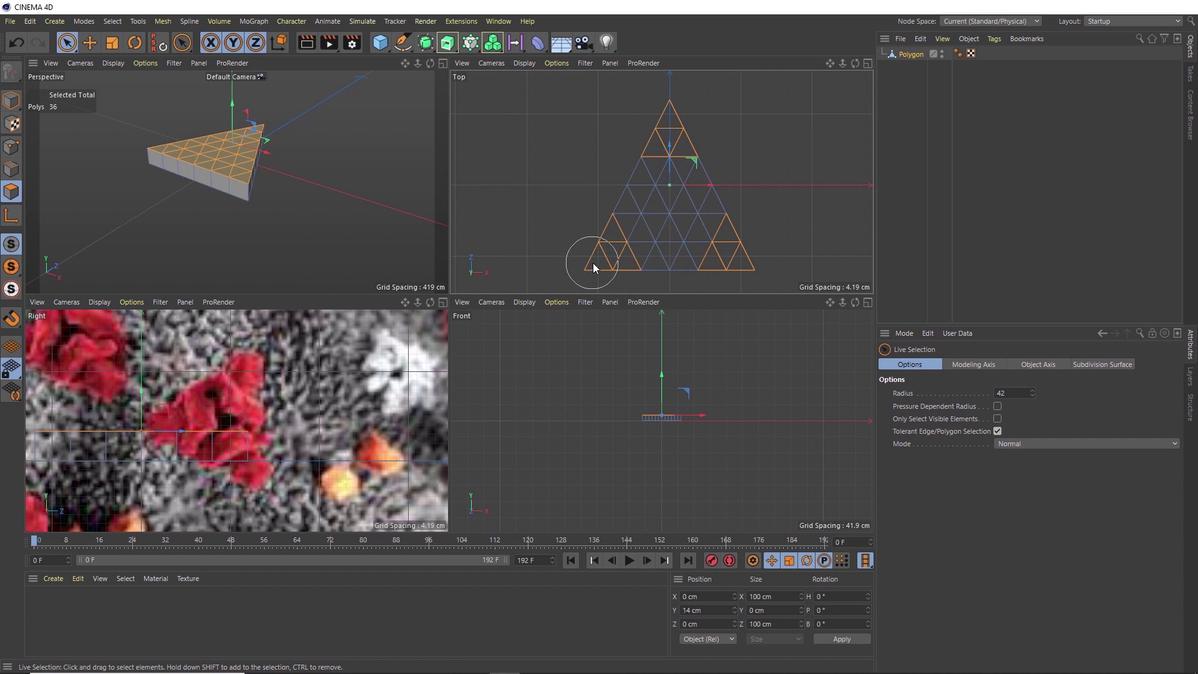
# Step: Extrude the three corner groups a further 6.3 cm into raised blocks
pyautogui.rightClick(312, 196)
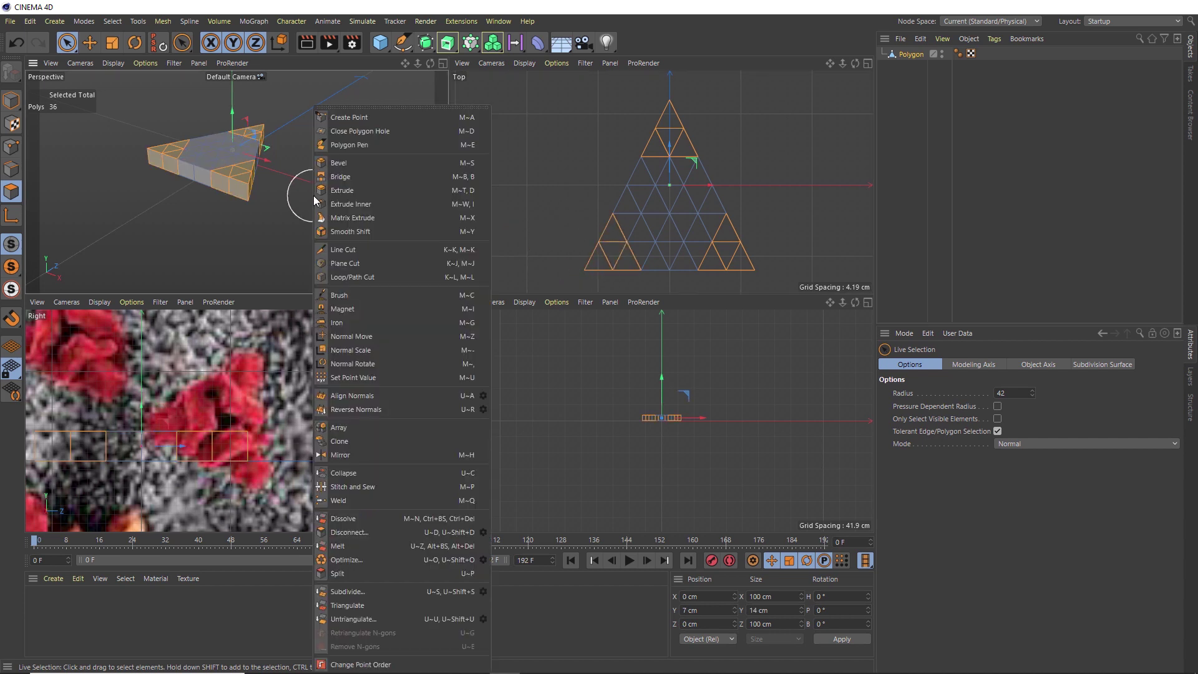
pyautogui.click(327, 190)
pyautogui.moveTo(327, 193); pyautogui.dragTo(279, 197)
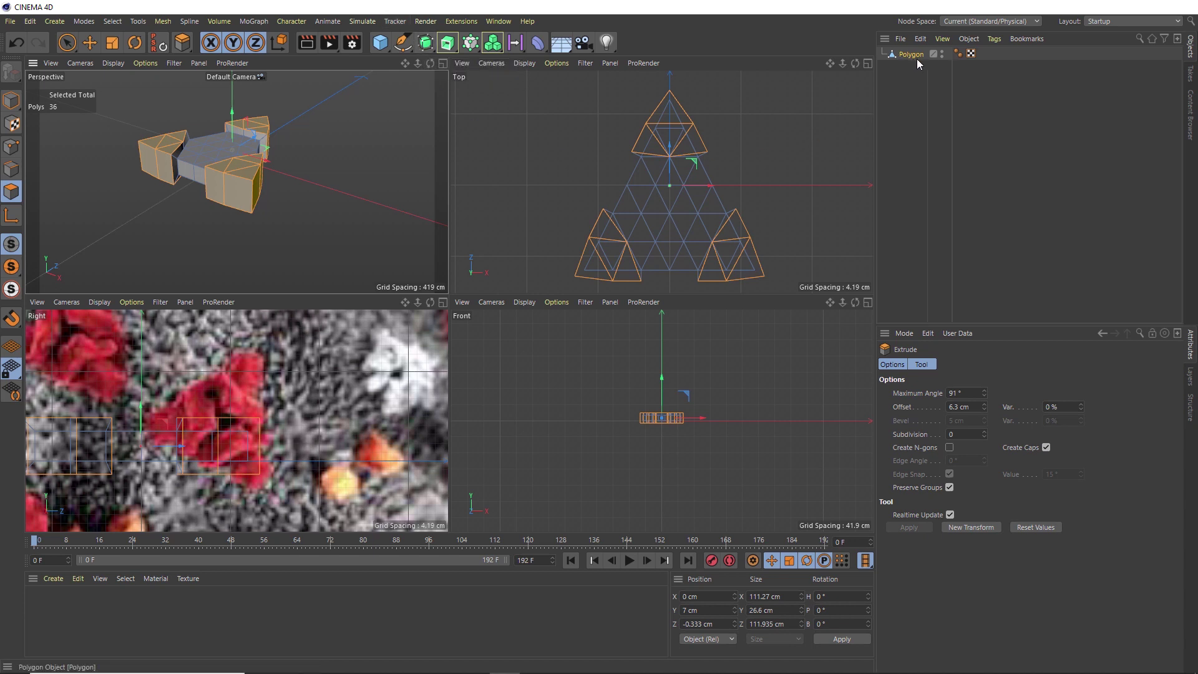
# Step: Smooth the lobed mesh by placing the Polygon object under a Subdivision Surface
pyautogui.keyDown('alt'); pyautogui.click(427, 49); pyautogui.keyUp('alt')
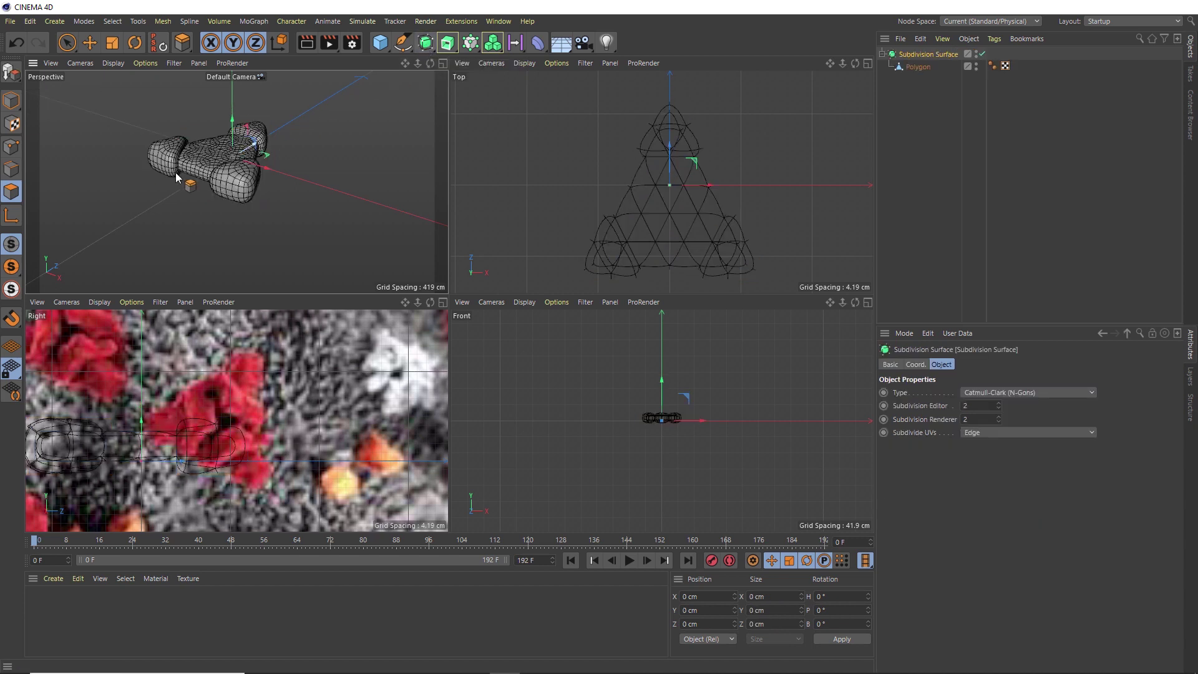
pyautogui.moveTo(196, 163)
pyautogui.keyDown('alt'); pyautogui.mouseDown()
pyautogui.moveTo(201, 187)
pyautogui.moveTo(209, 178)
pyautogui.mouseUp(); pyautogui.keyUp('alt')
pyautogui.scroll(3, 210, 169)
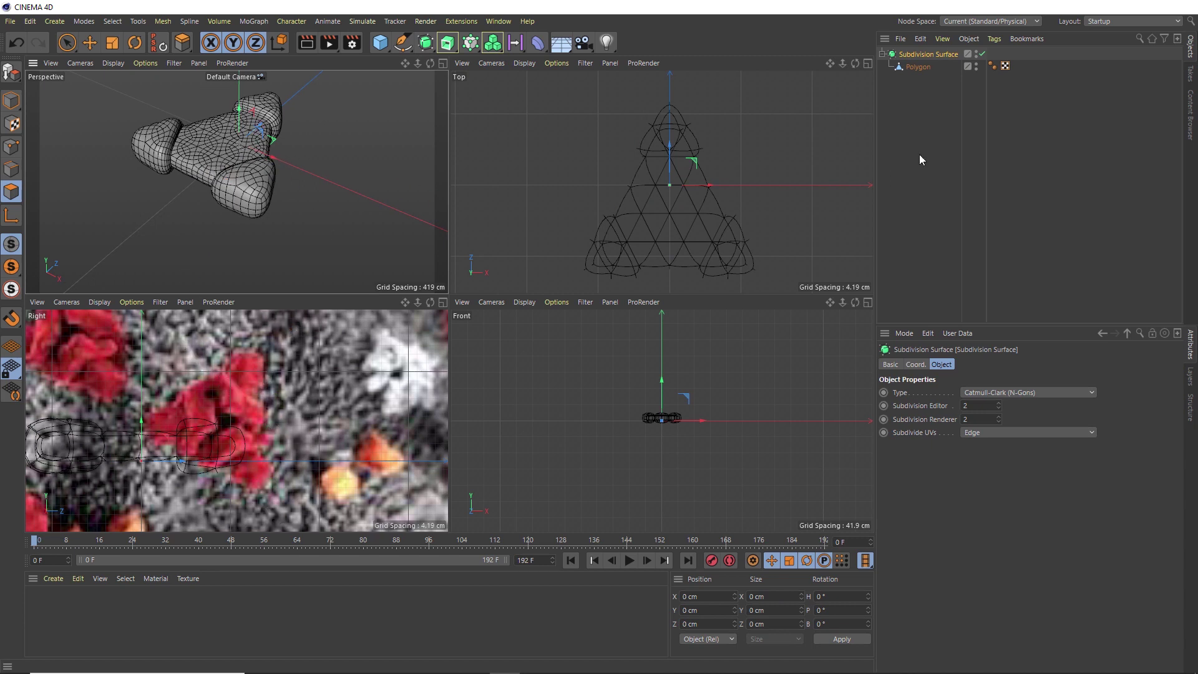
pyautogui.click(916, 67)
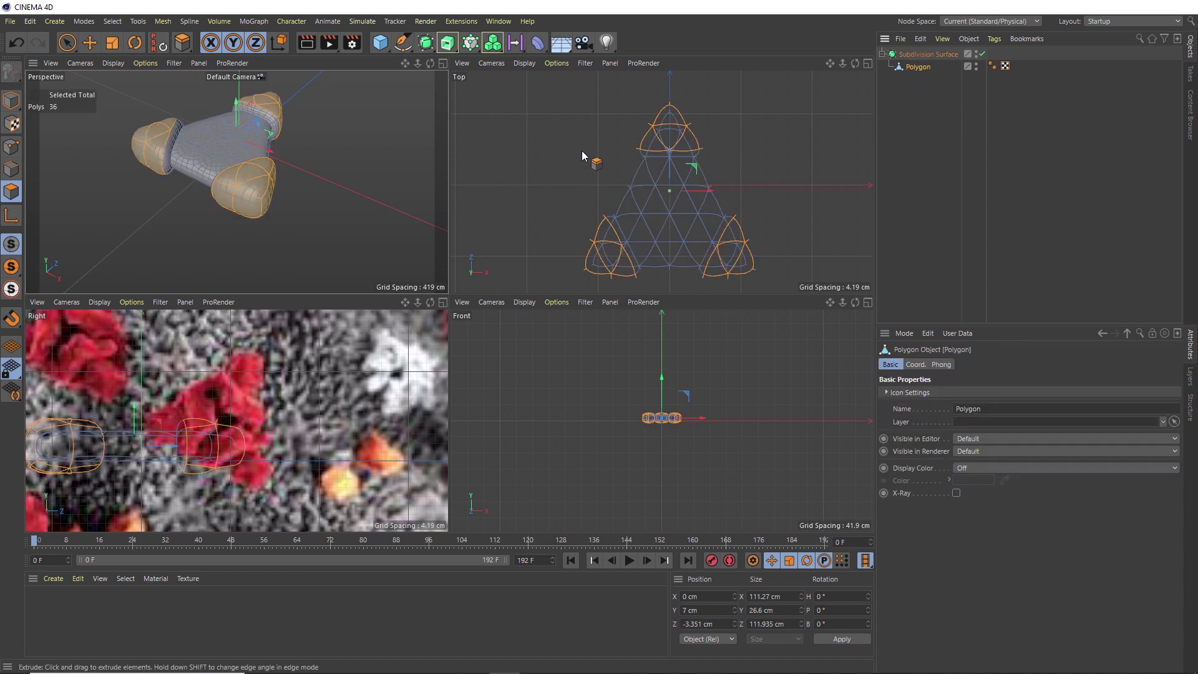
# Step: Paint-select the 16 central polygons with Only Select Visible Elements on, then set brush radius 9
pyautogui.click(67, 42)
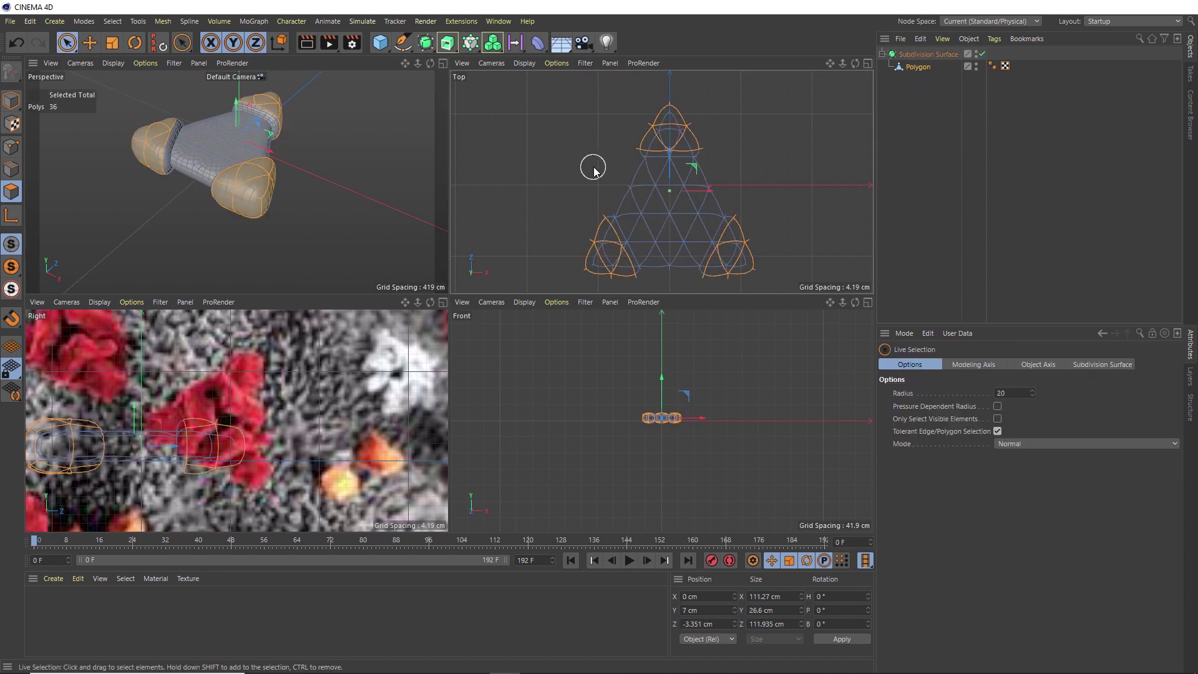
pyautogui.click(617, 171)
pyautogui.moveTo(622, 175); pyautogui.dragTo(756, 169)
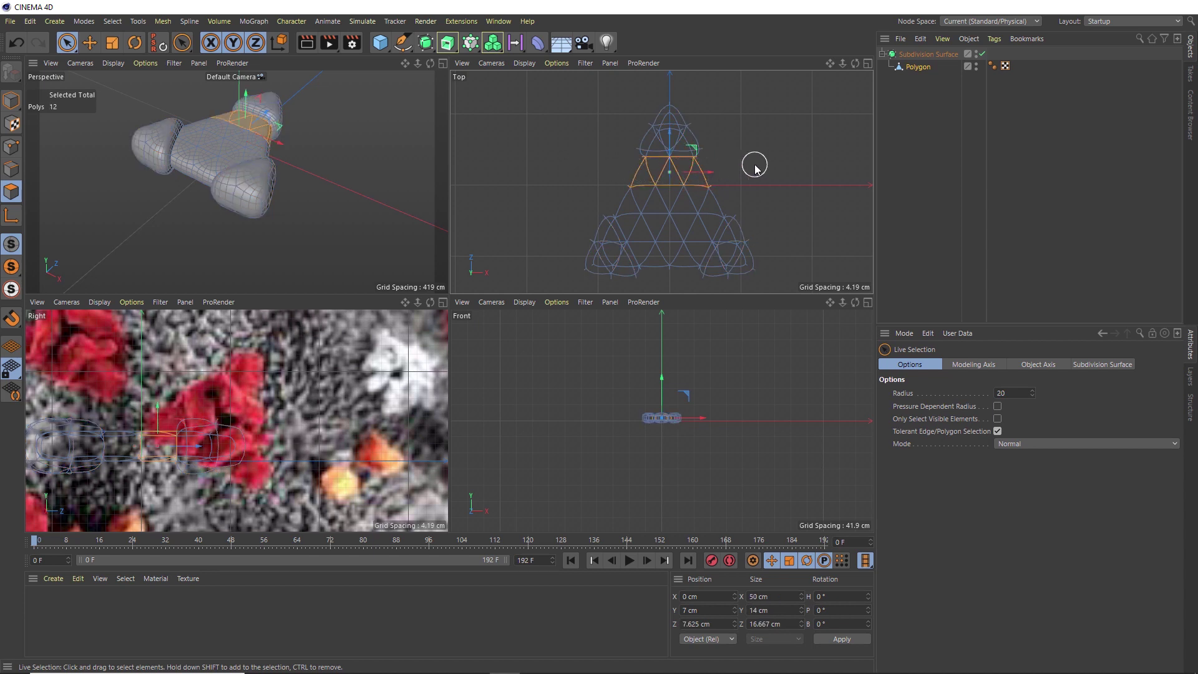
pyautogui.click(997, 418)
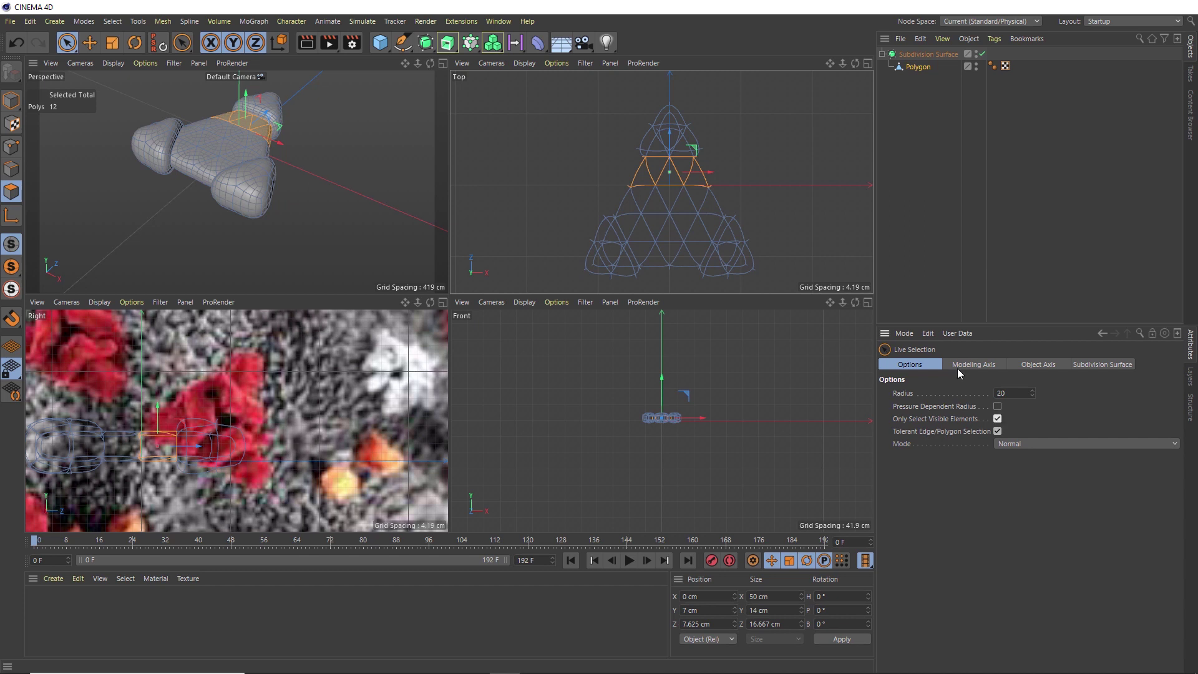
pyautogui.click(754, 164)
pyautogui.moveTo(741, 171); pyautogui.dragTo(618, 174)
pyautogui.moveTo(671, 229); pyautogui.dragTo(671, 231)
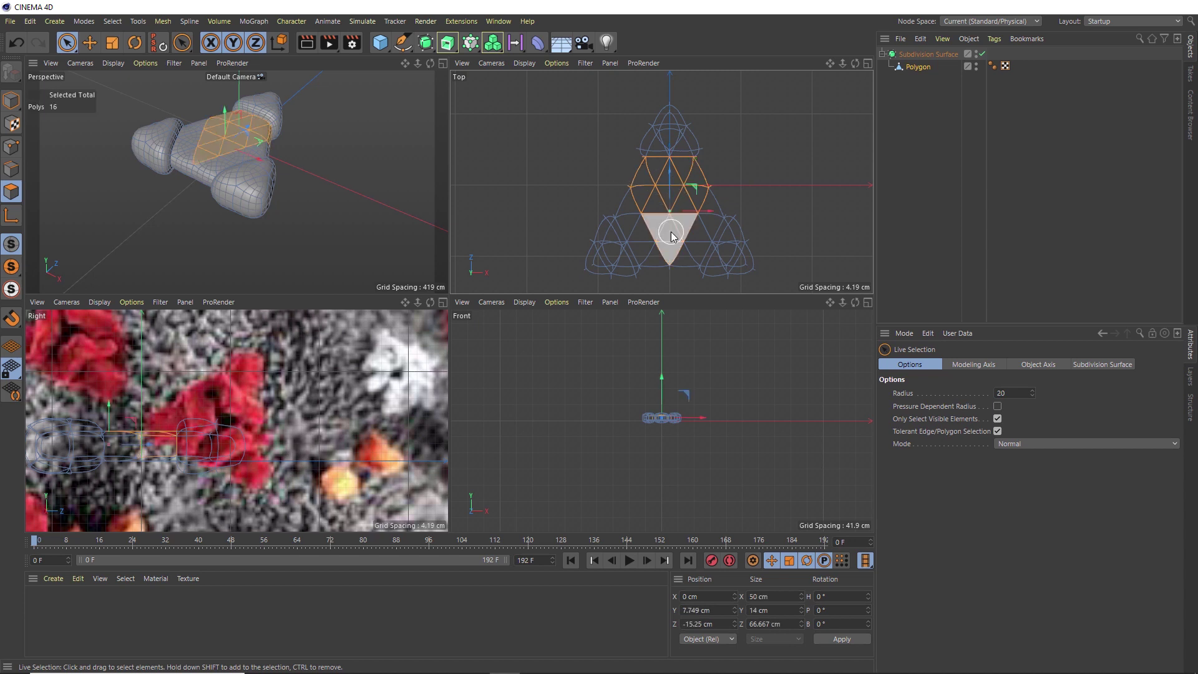
pyautogui.scroll(5, 675, 262)
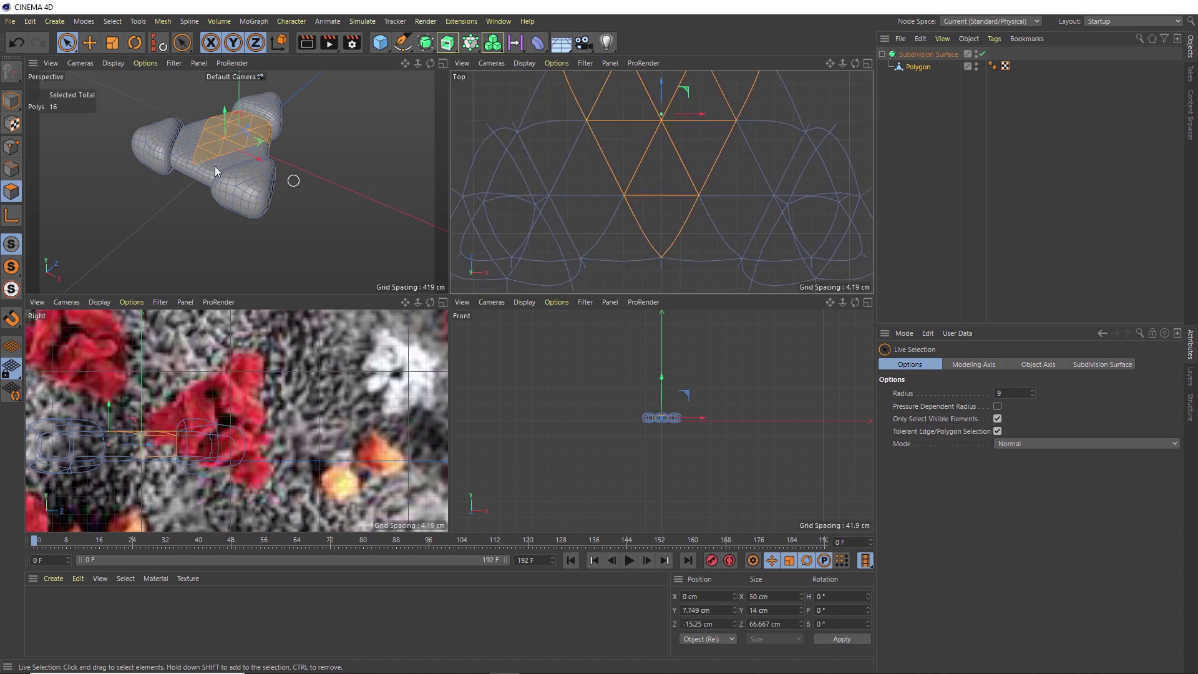
pyautogui.moveTo(289, 182); pyautogui.dragTo(181, 171, button='middle')
pyautogui.middleClick(220, 140)
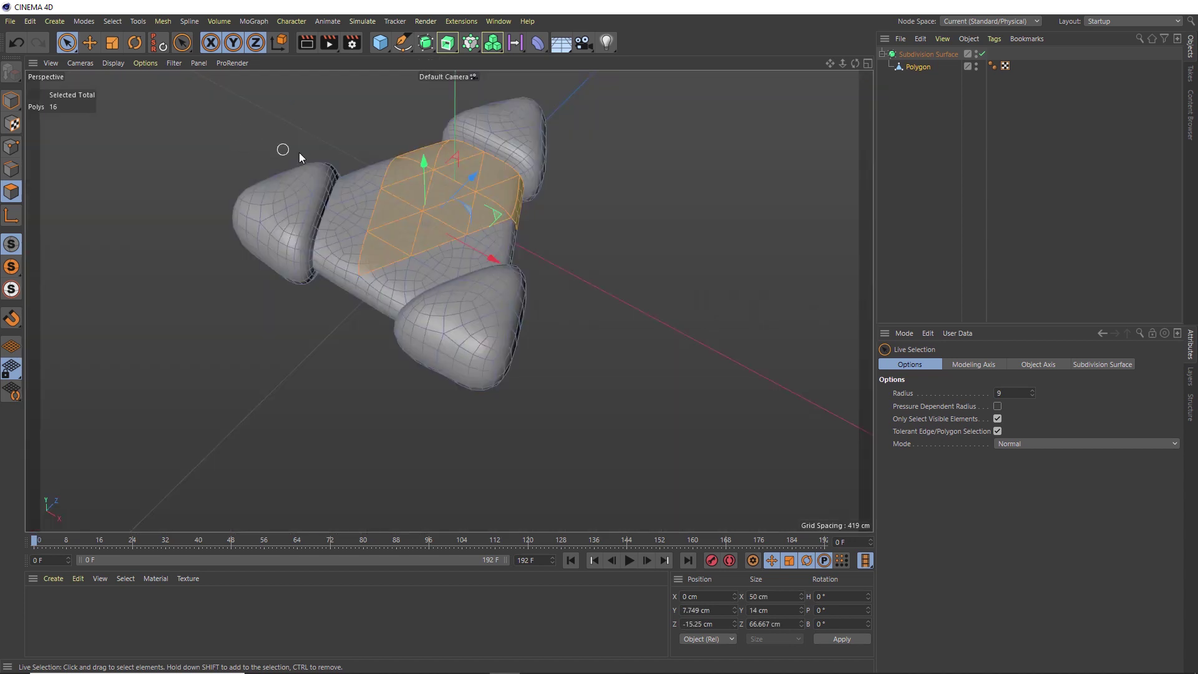
pyautogui.scroll(3, 431, 187)
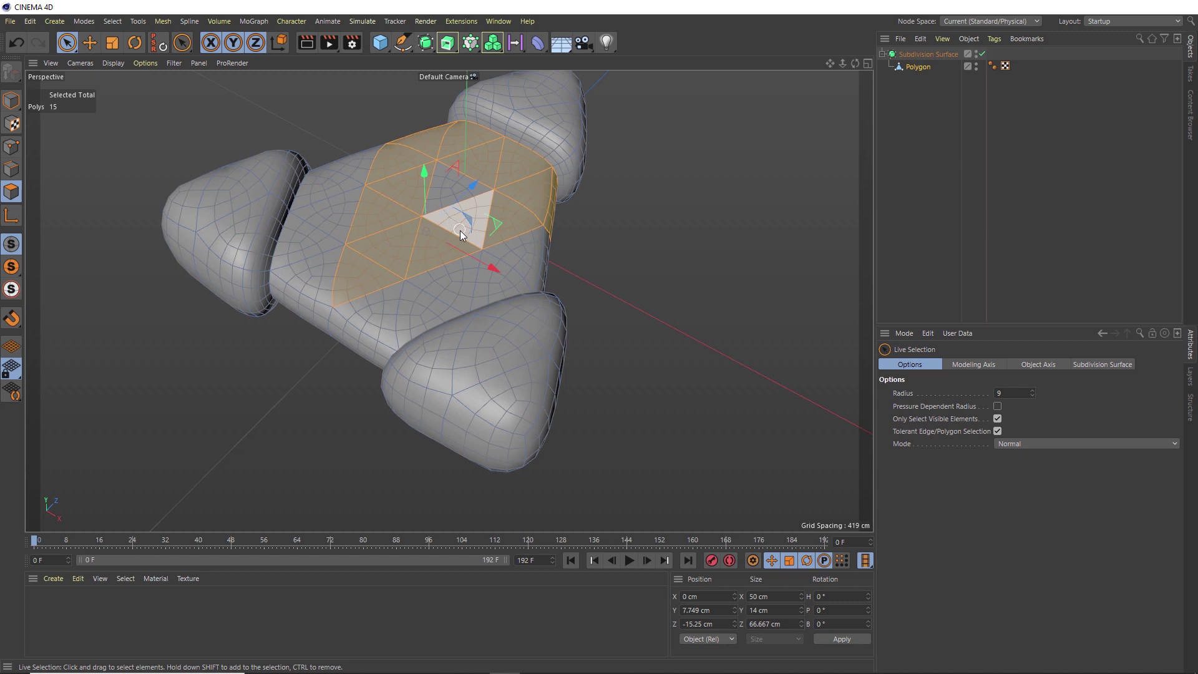
# Step: Extrude the central polygons 3 cm outward into a bump
pyautogui.rightClick(460, 231)
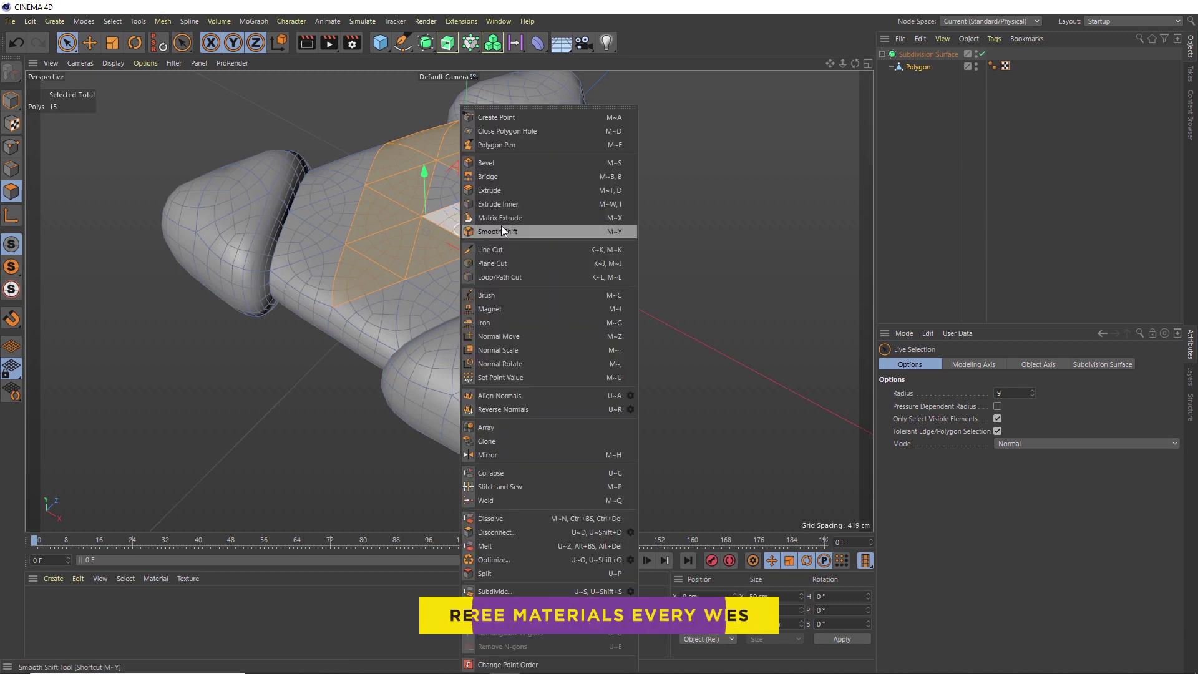
pyautogui.click(511, 190)
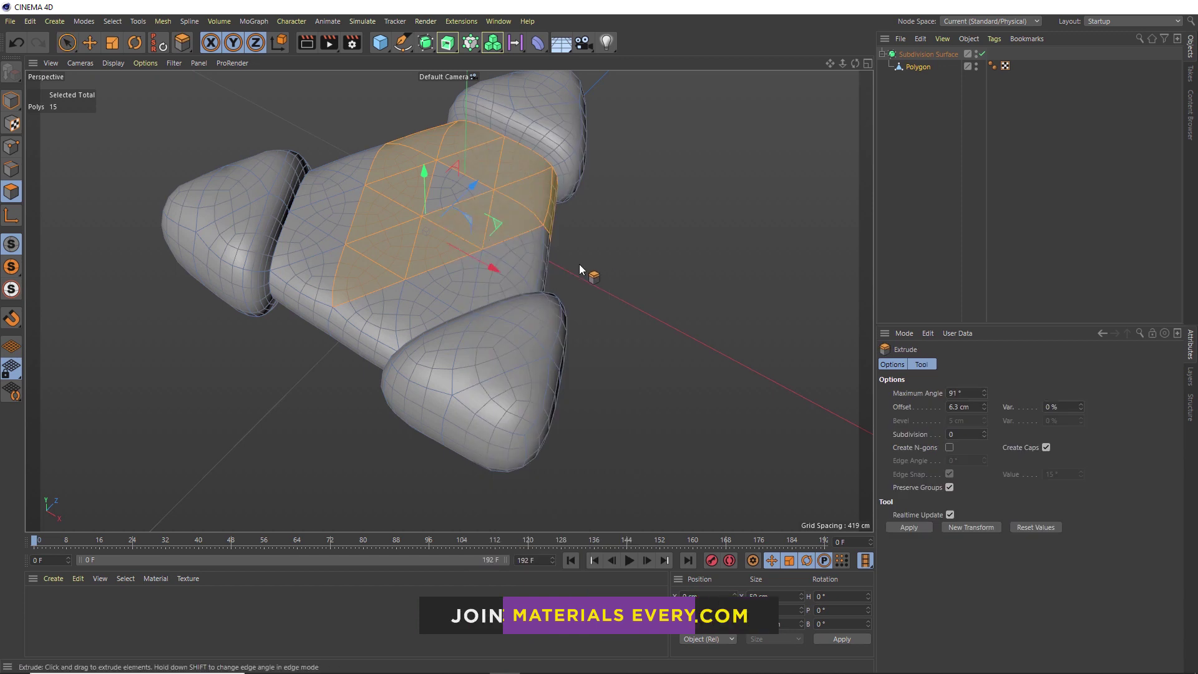
pyautogui.moveTo(580, 265); pyautogui.dragTo(552, 245)
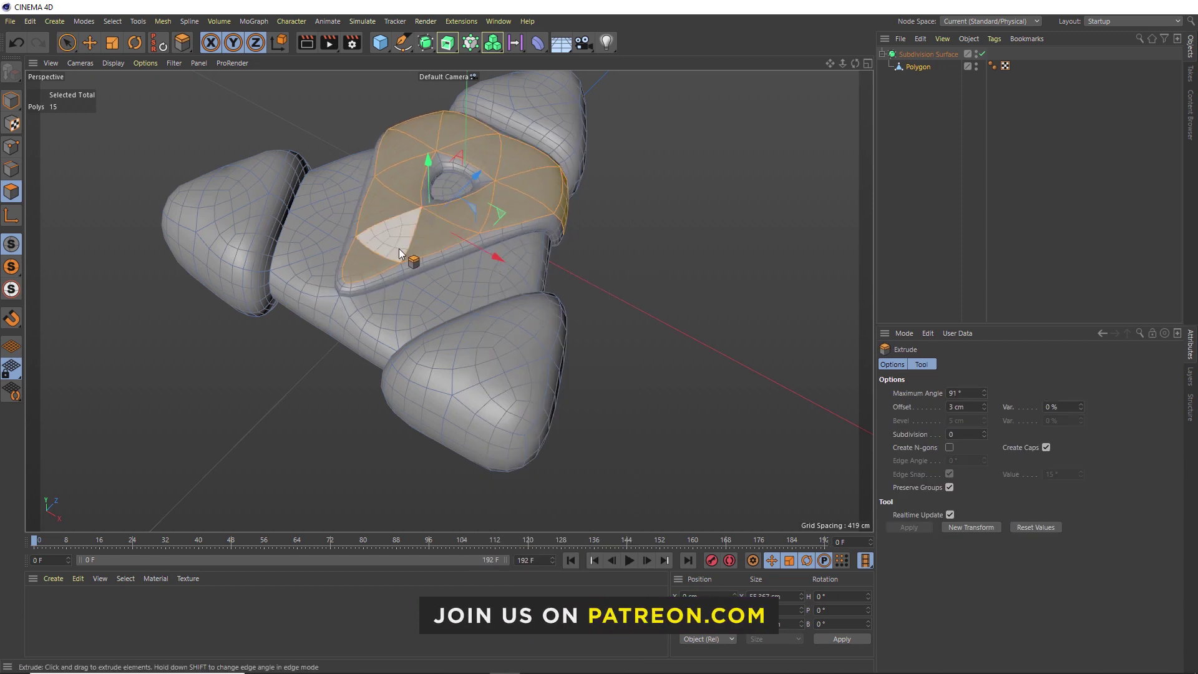
pyautogui.scroll(-5, 537, 238)
# Step: In the maximized Top view, Live Select the band of polygons along the bottom and right side
pyautogui.middleClick(519, 226)
pyautogui.middleClick(645, 176)
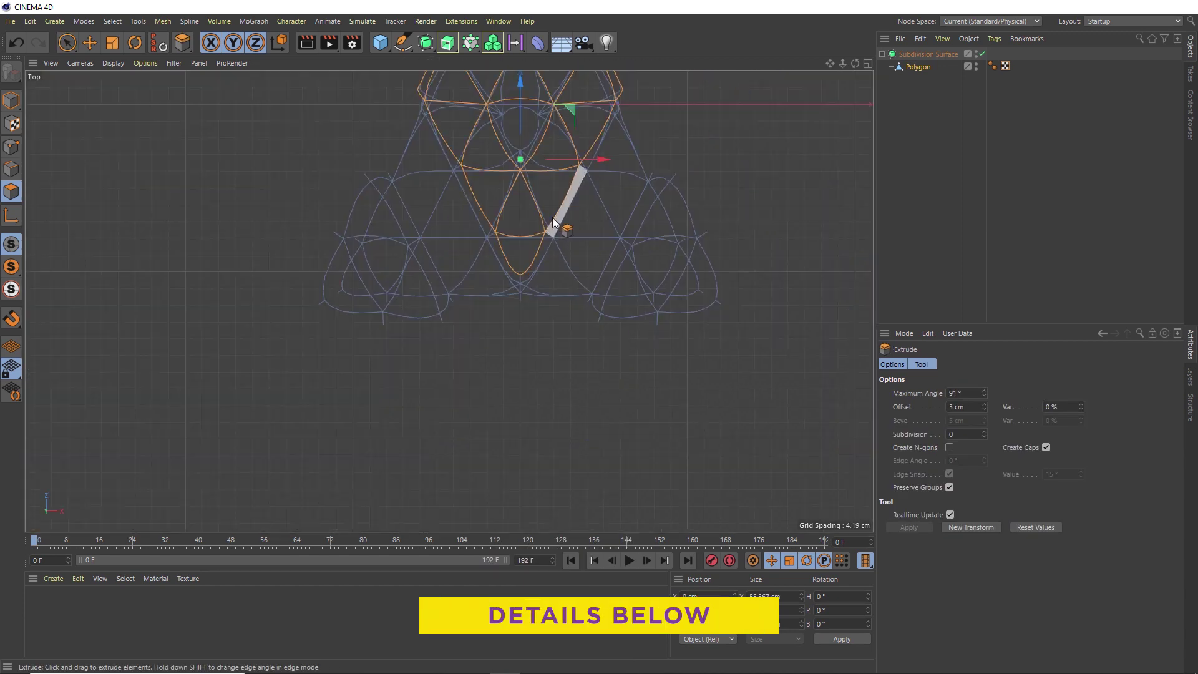
pyautogui.hotkey('ctrl', 'shift', 'a')
pyautogui.click(66, 43)
pyautogui.scroll(-3, 318, 181)
pyautogui.keyDown('alt'); pyautogui.moveTo(324, 201); pyautogui.dragTo(278, 316, button='middle'); pyautogui.keyUp('alt')
pyautogui.scroll(-1, 284, 275)
pyautogui.click(365, 364)
pyautogui.keyDown('shift'); pyautogui.moveTo(414, 465); pyautogui.dragTo(537, 264); pyautogui.keyUp('shift')
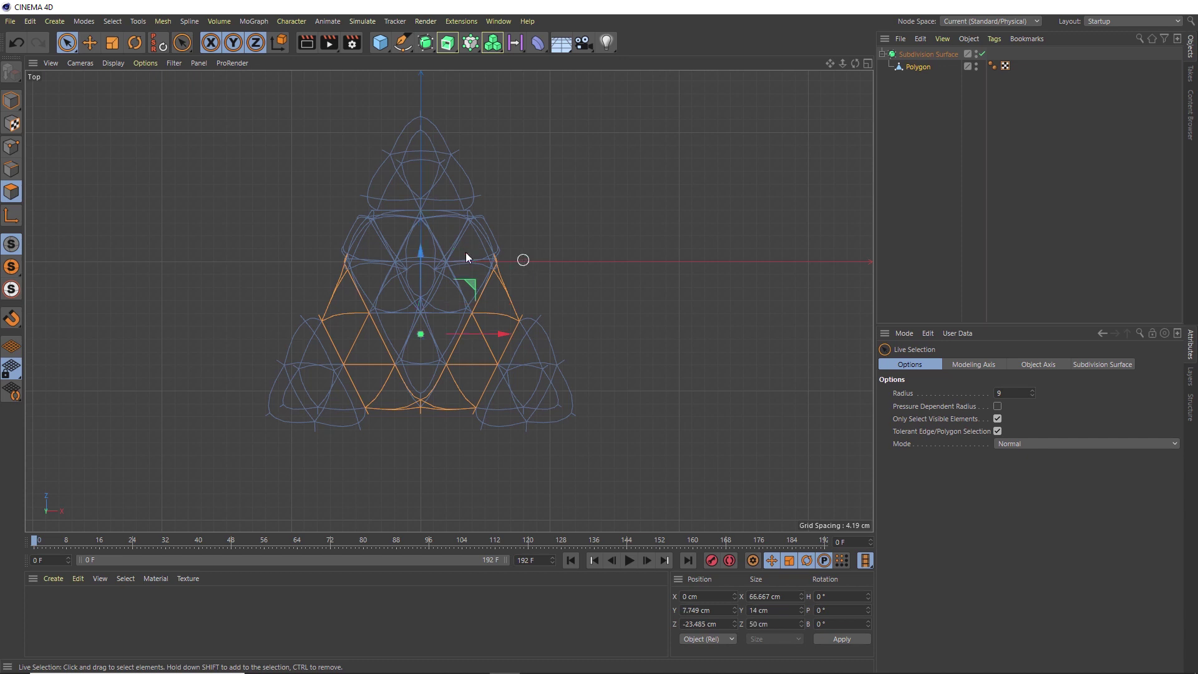
# Step: Extrude the selected 14-polygon band slightly upward in the Perspective view
pyautogui.middleClick(216, 156)
pyautogui.middleClick(93, 118)
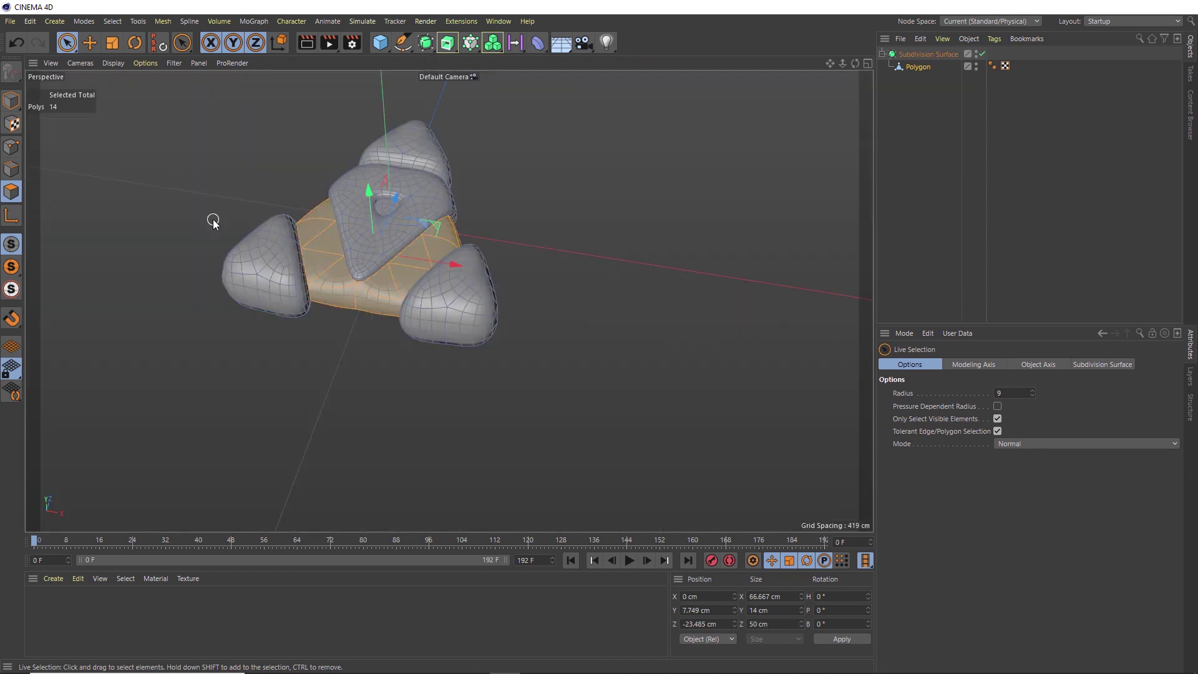
pyautogui.rightClick(212, 223)
pyautogui.click(244, 190)
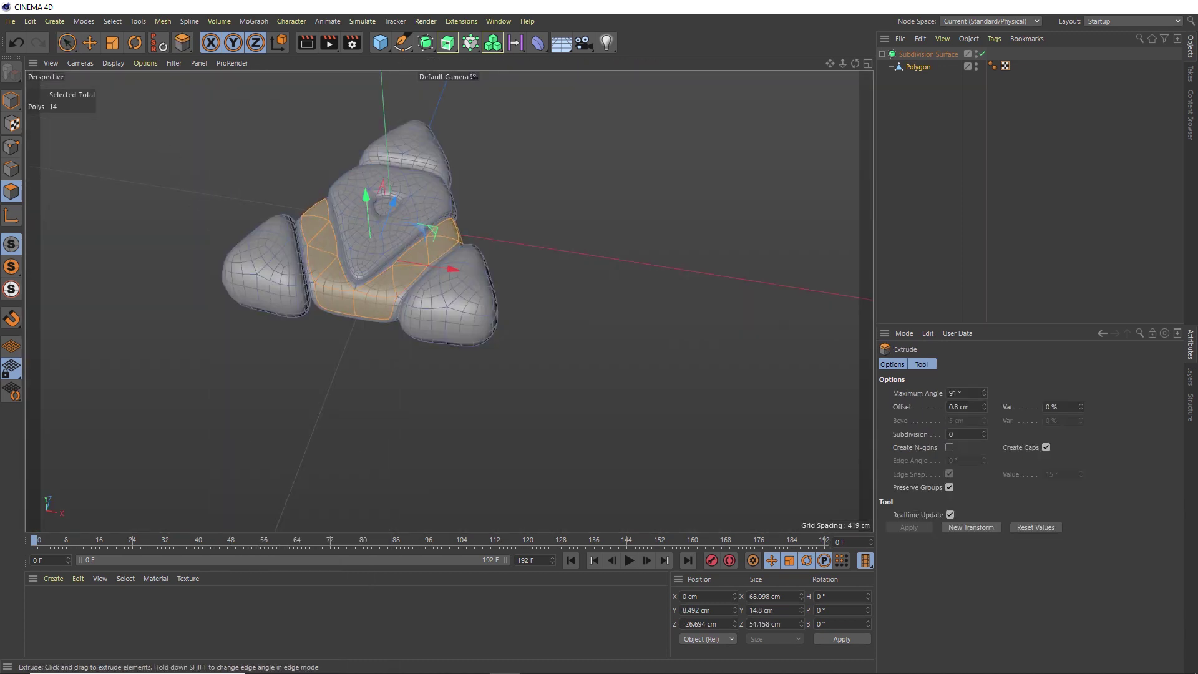
pyautogui.moveTo(368, 238); pyautogui.dragTo(437, 228)
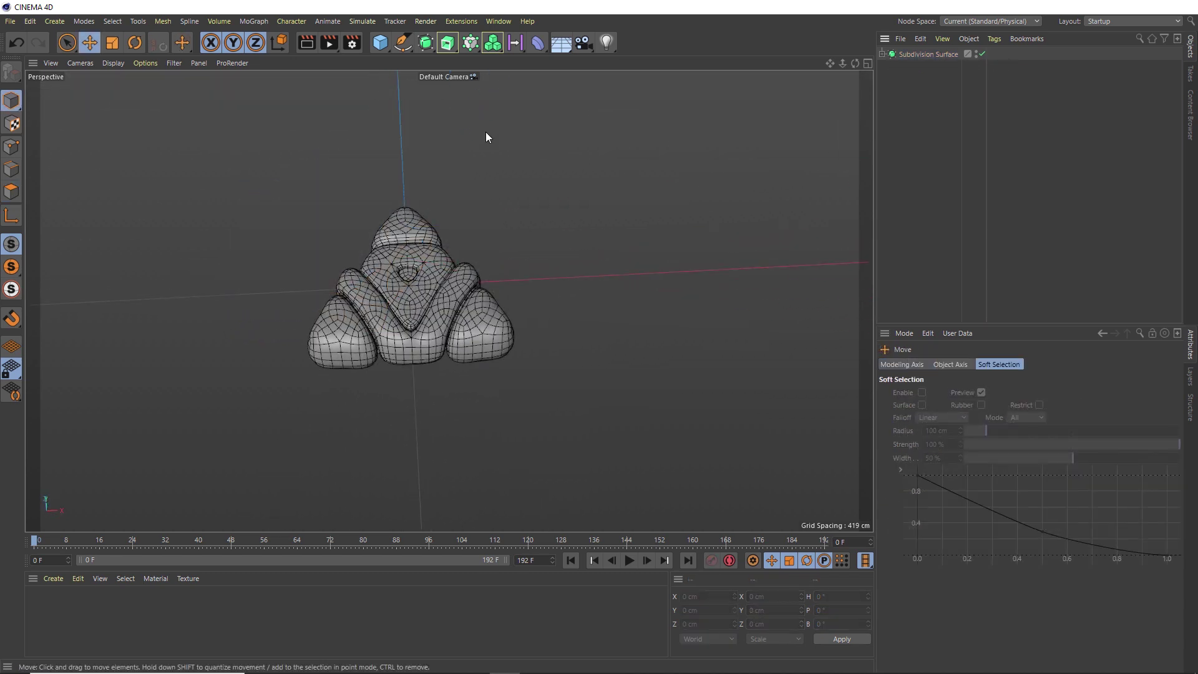
# Step: Group the Subdivision Surface inside a new Null object
pyautogui.click(380, 43)
pyautogui.click(410, 60)
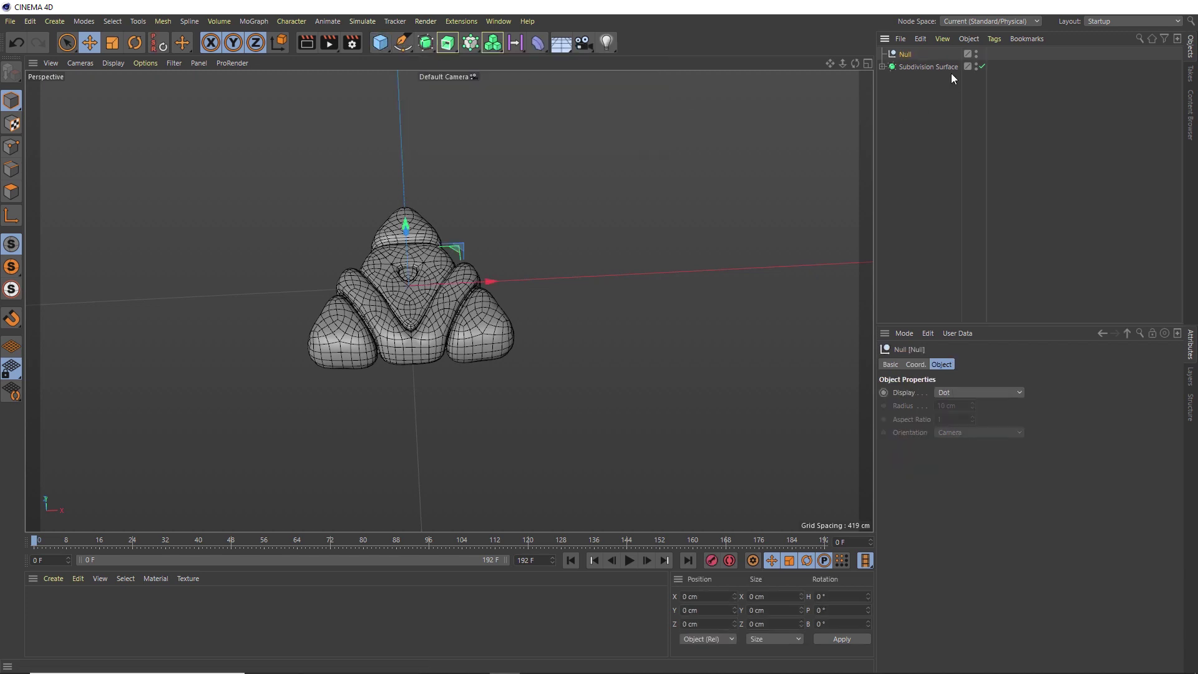
pyautogui.moveTo(941, 66); pyautogui.dragTo(910, 57)
pyautogui.click(905, 55)
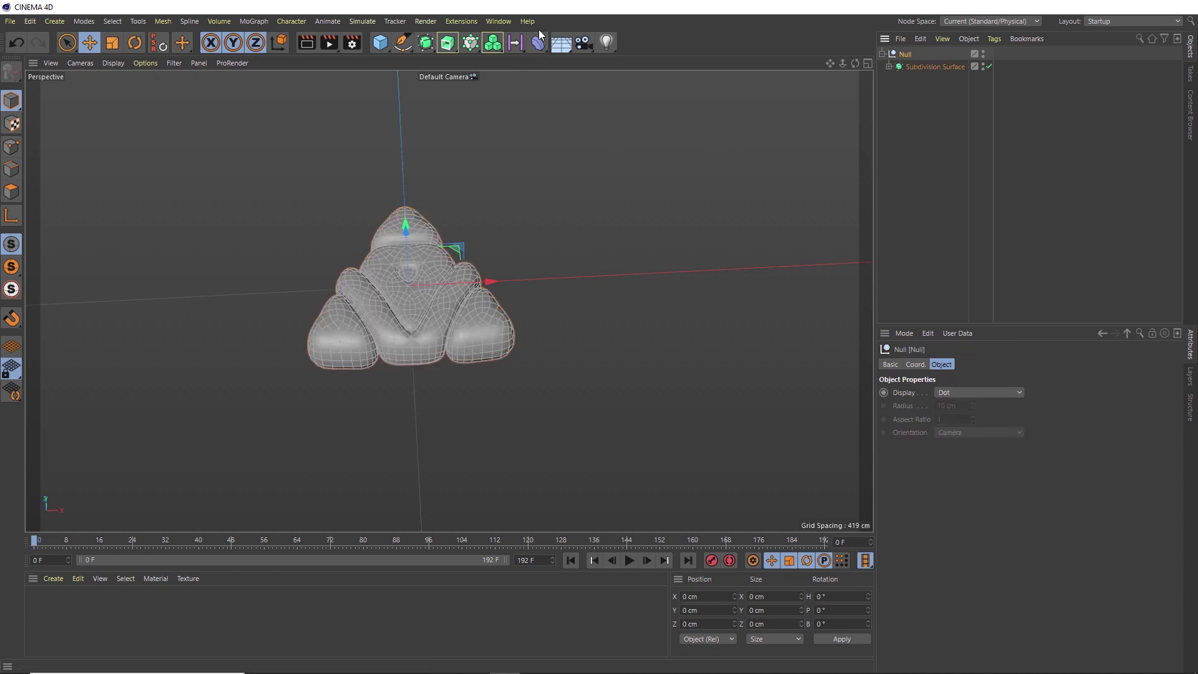
# Step: Add a Displacer (100% strength, 10 cm height) to the Null below the Subdivision Surface
pyautogui.click(540, 47)
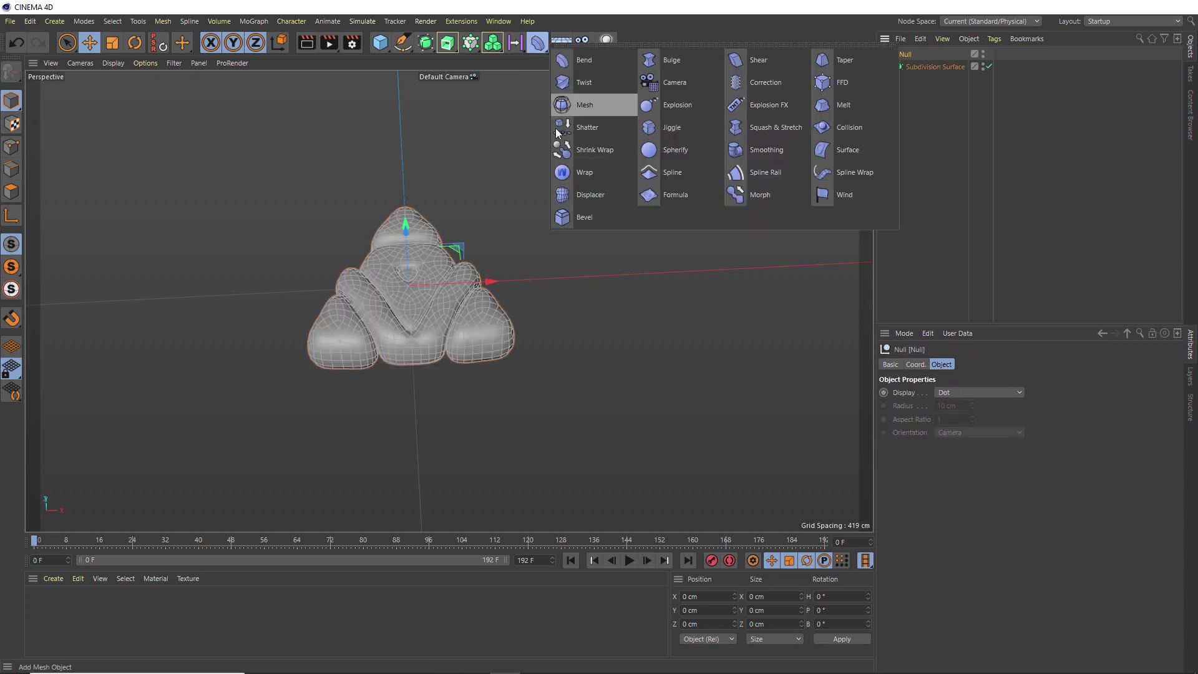
pyautogui.click(580, 196)
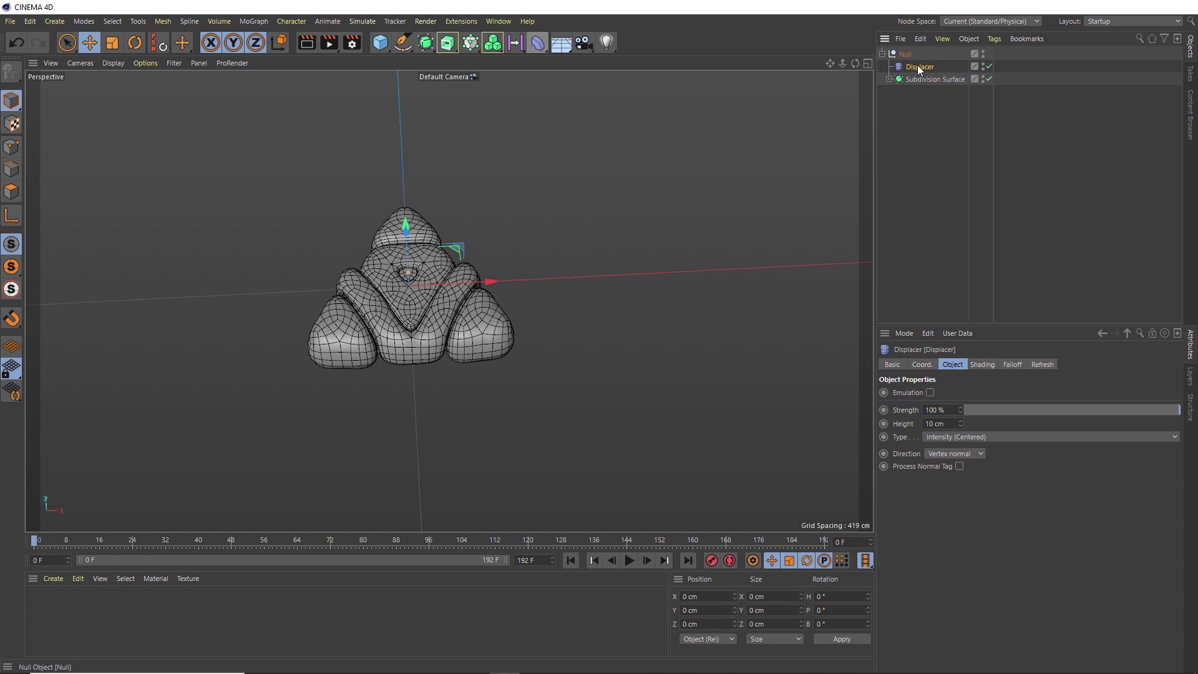
pyautogui.moveTo(912, 66); pyautogui.dragTo(911, 59)
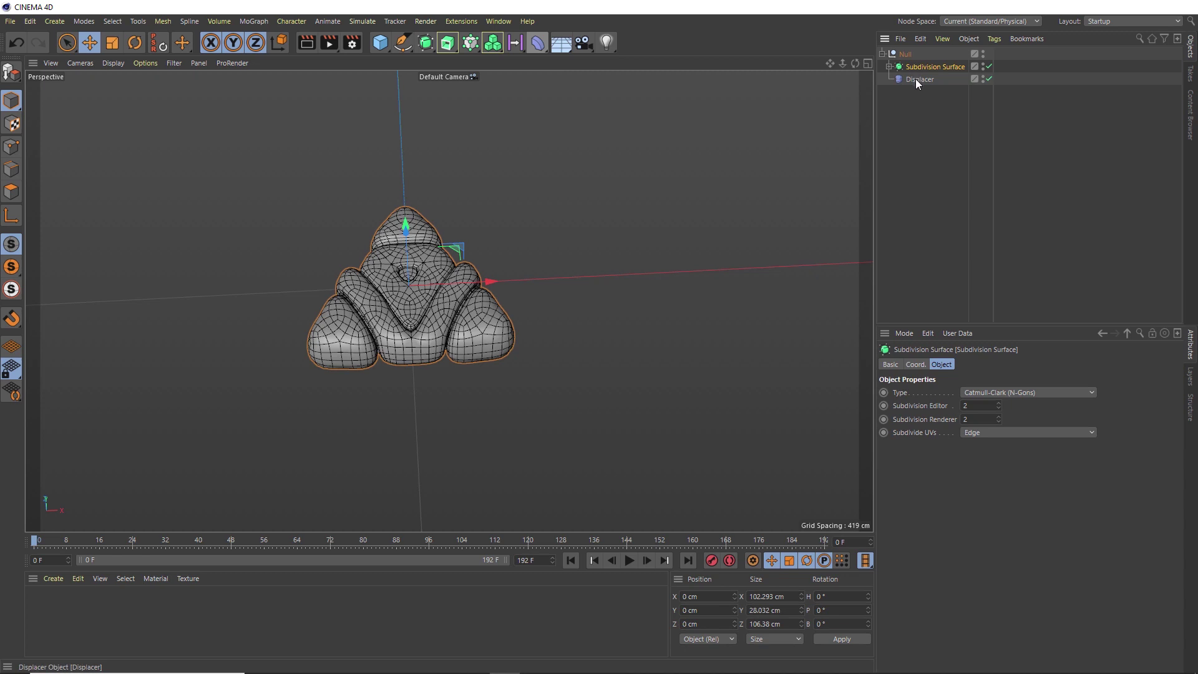
pyautogui.click(916, 79)
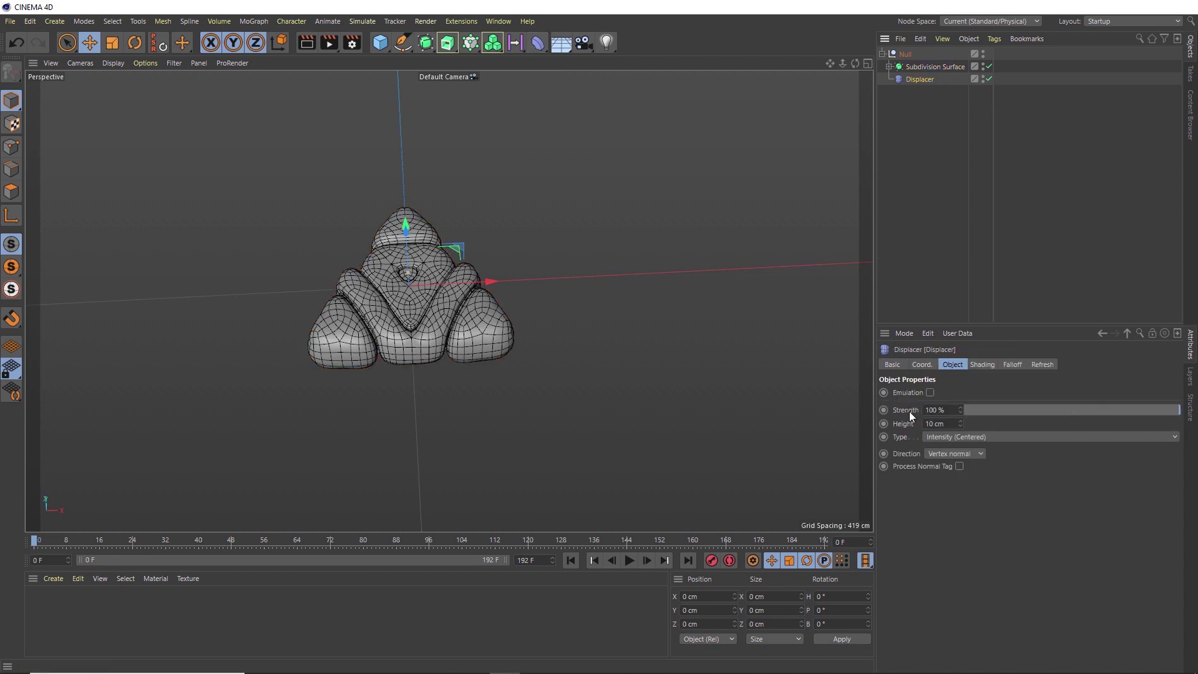
# Step: Set the Displacer to Intensity type driven by a Noise shader at 51% global scale
pyautogui.click(931, 439)
pyautogui.click(934, 448)
pyautogui.click(983, 365)
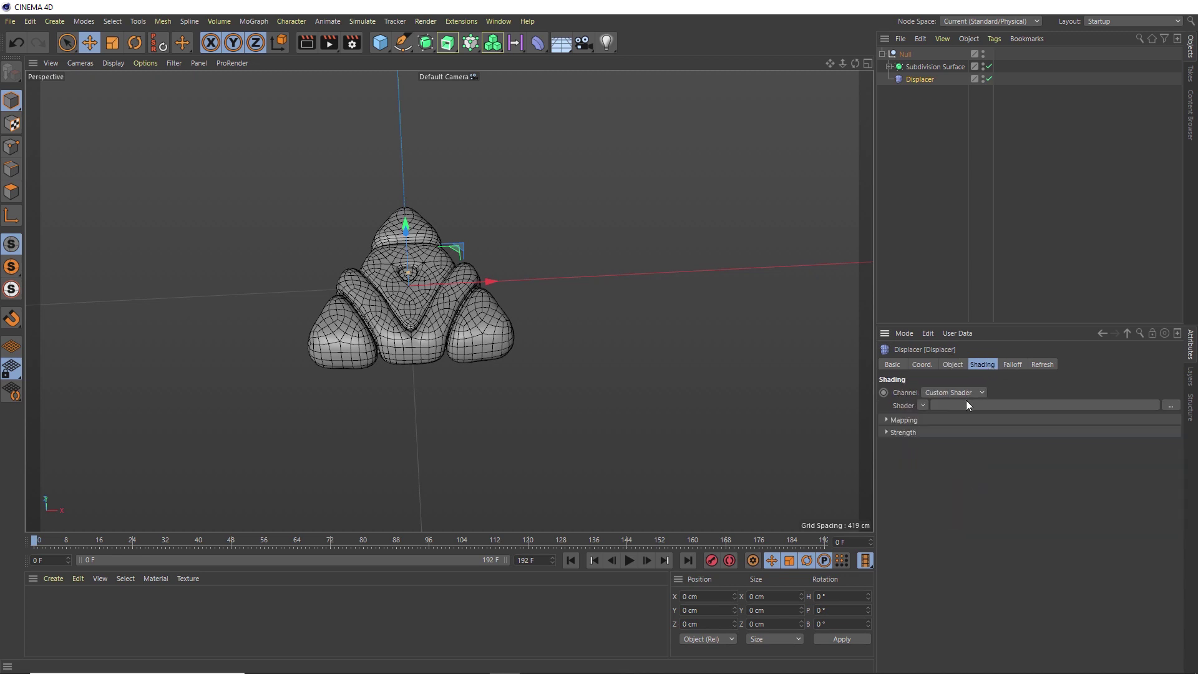
pyautogui.click(922, 405)
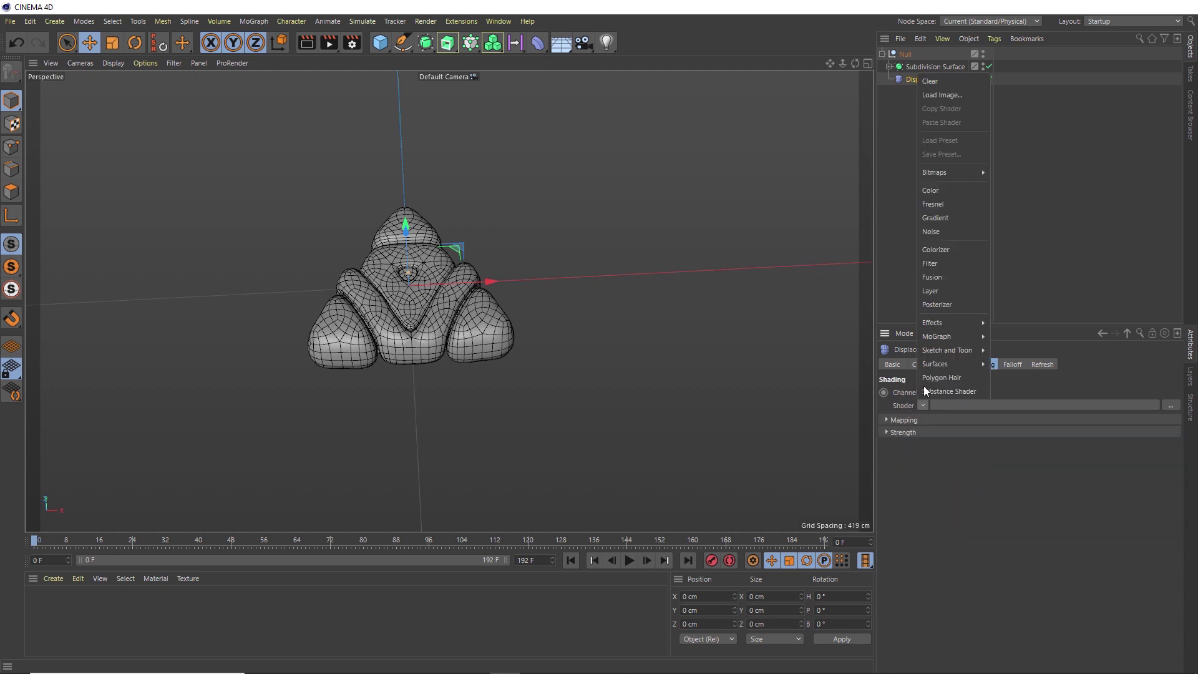
pyautogui.click(951, 232)
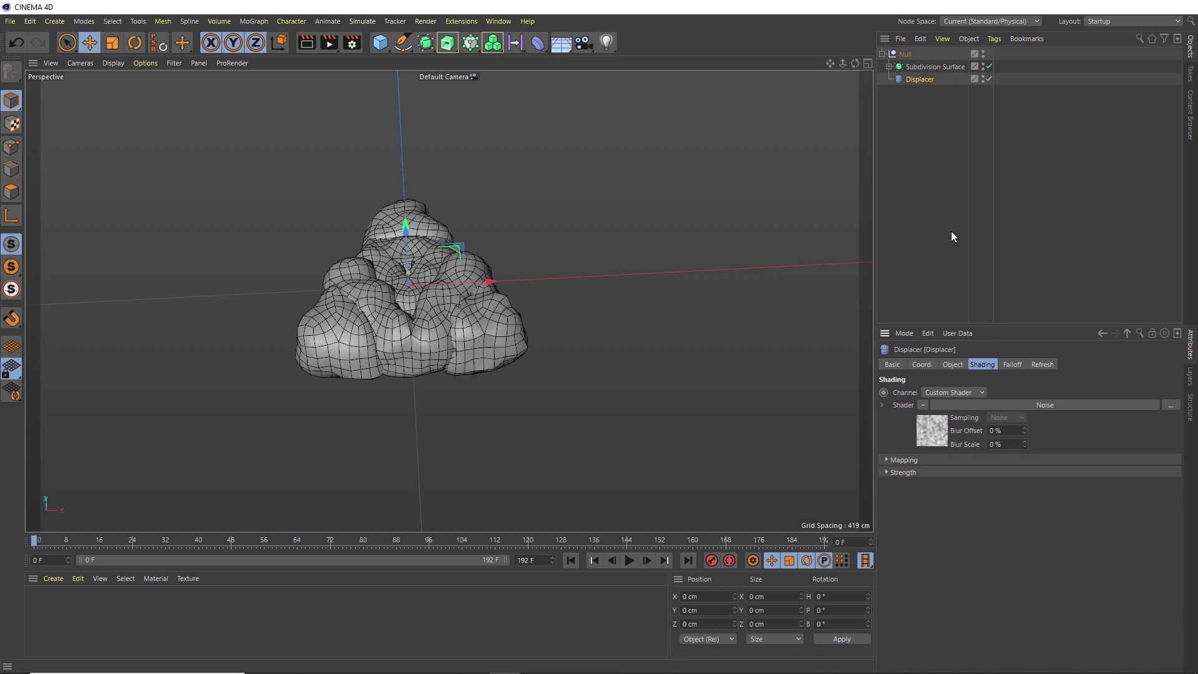
pyautogui.click(942, 433)
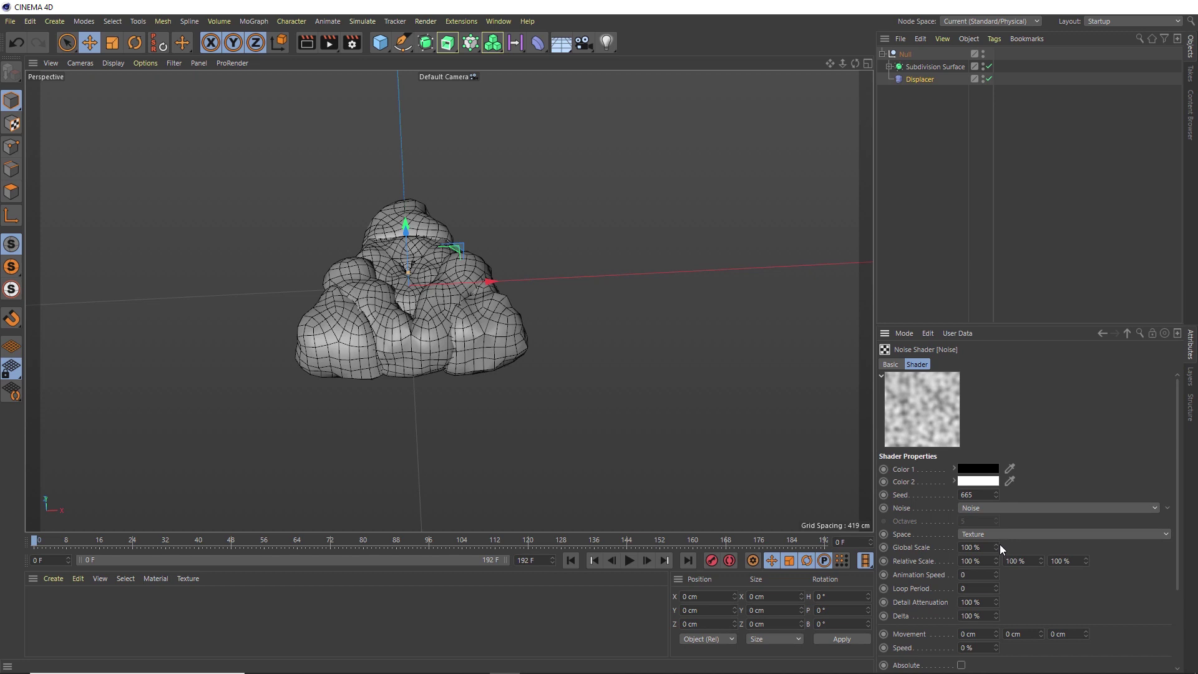
pyautogui.moveTo(998, 544)
pyautogui.mouseDown()
pyautogui.moveTo(997, 499)
pyautogui.moveTo(998, 549)
pyautogui.mouseUp()
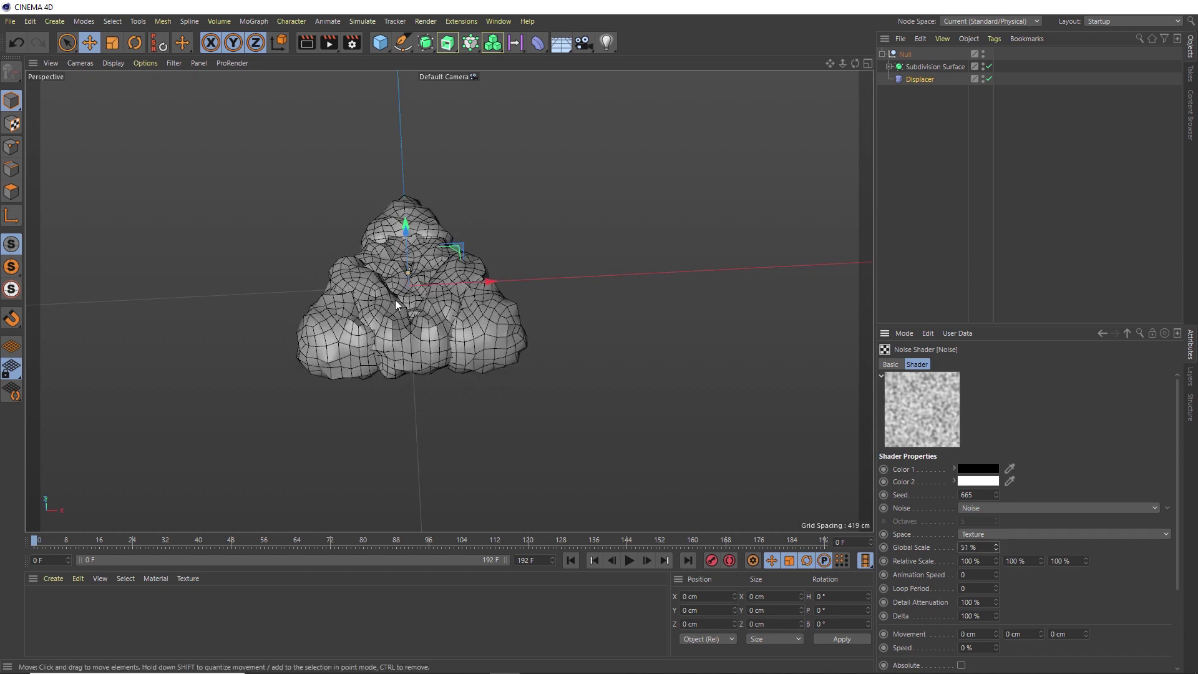
pyautogui.keyDown('alt'); pyautogui.moveTo(462, 320); pyautogui.dragTo(454, 287); pyautogui.keyUp('alt')
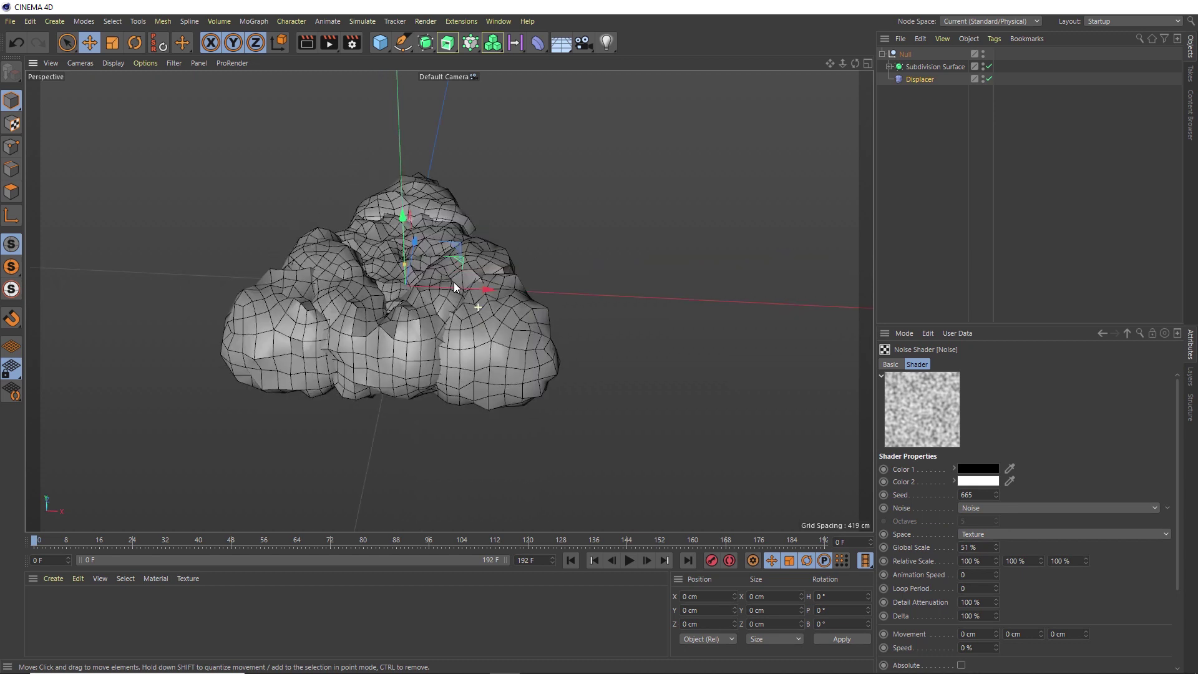
# Step: Set the Subdivision Surface editor level to 5 and switch the viewport to Gouraud shading
pyautogui.click(940, 66)
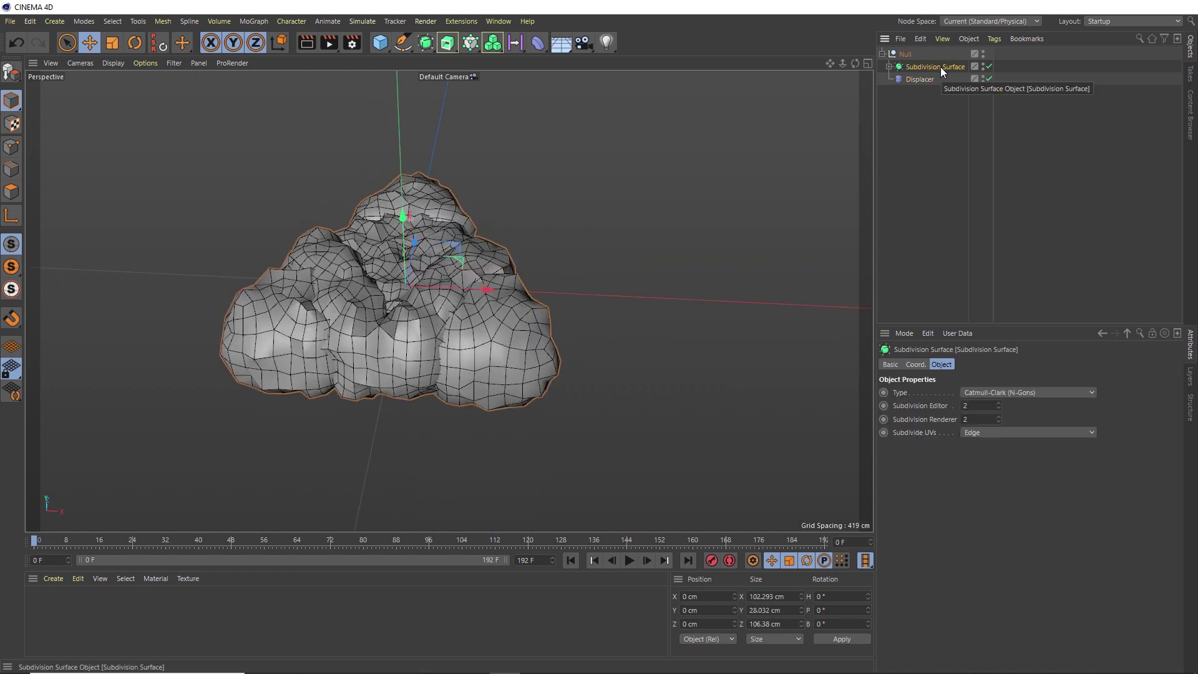
pyautogui.click(986, 404)
pyautogui.write('5')
pyautogui.press('Return')
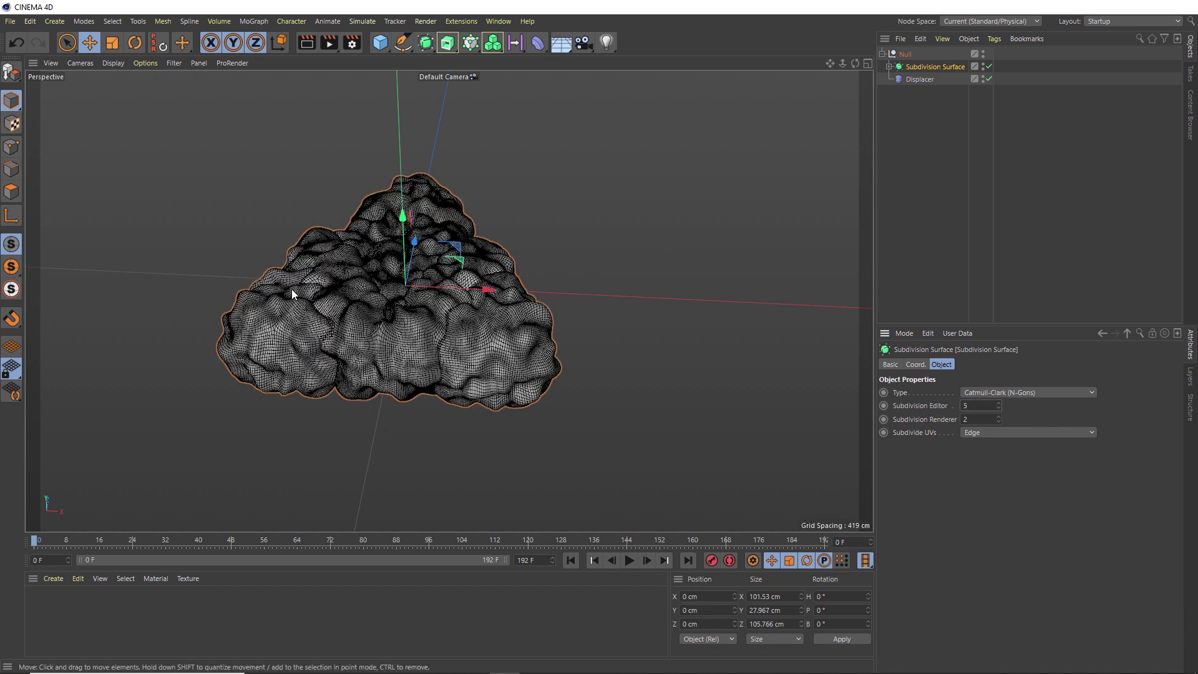
pyautogui.keyDown('alt'); pyautogui.moveTo(400, 267); pyautogui.dragTo(496, 248); pyautogui.keyUp('alt')
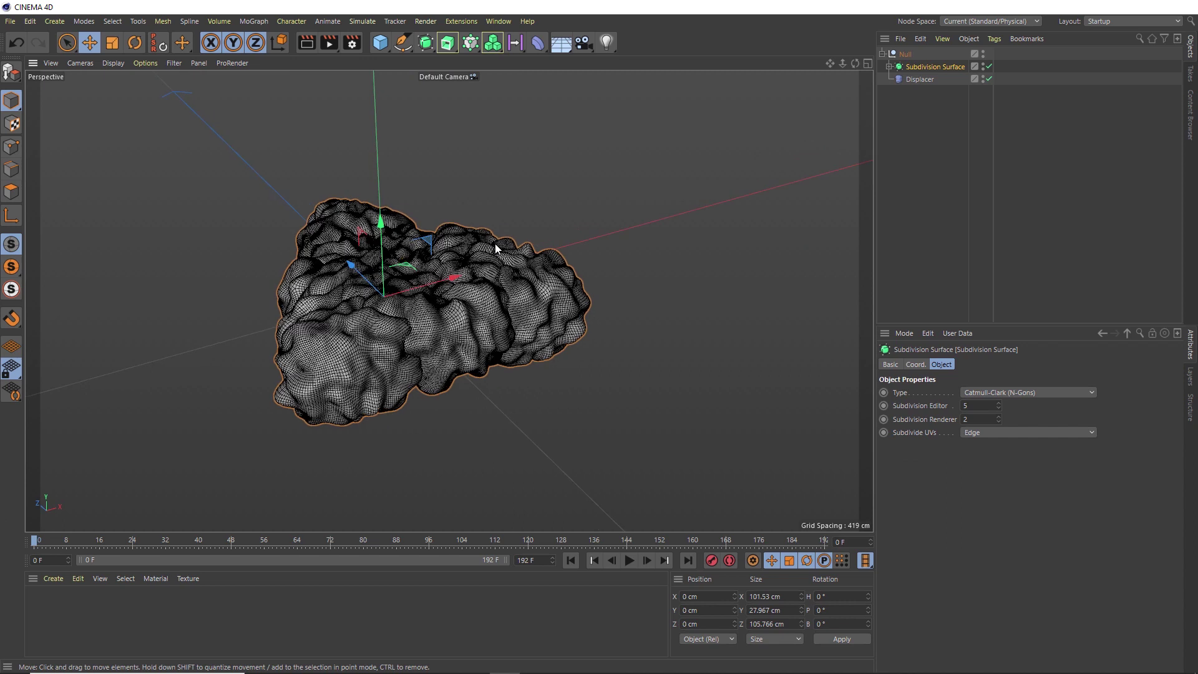
pyautogui.press('n')
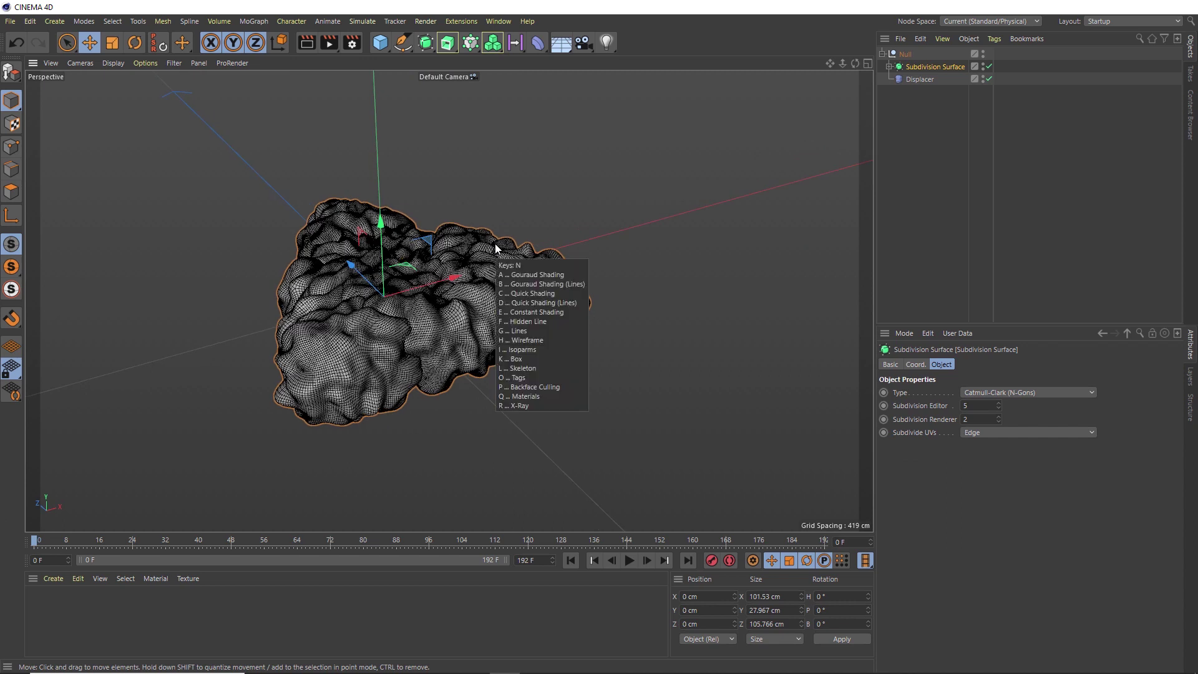
pyautogui.press('a')
pyautogui.moveTo(435, 247)
pyautogui.keyDown('alt'); pyautogui.mouseDown()
pyautogui.moveTo(436, 325)
pyautogui.moveTo(448, 320)
pyautogui.mouseUp(); pyautogui.keyUp('alt')
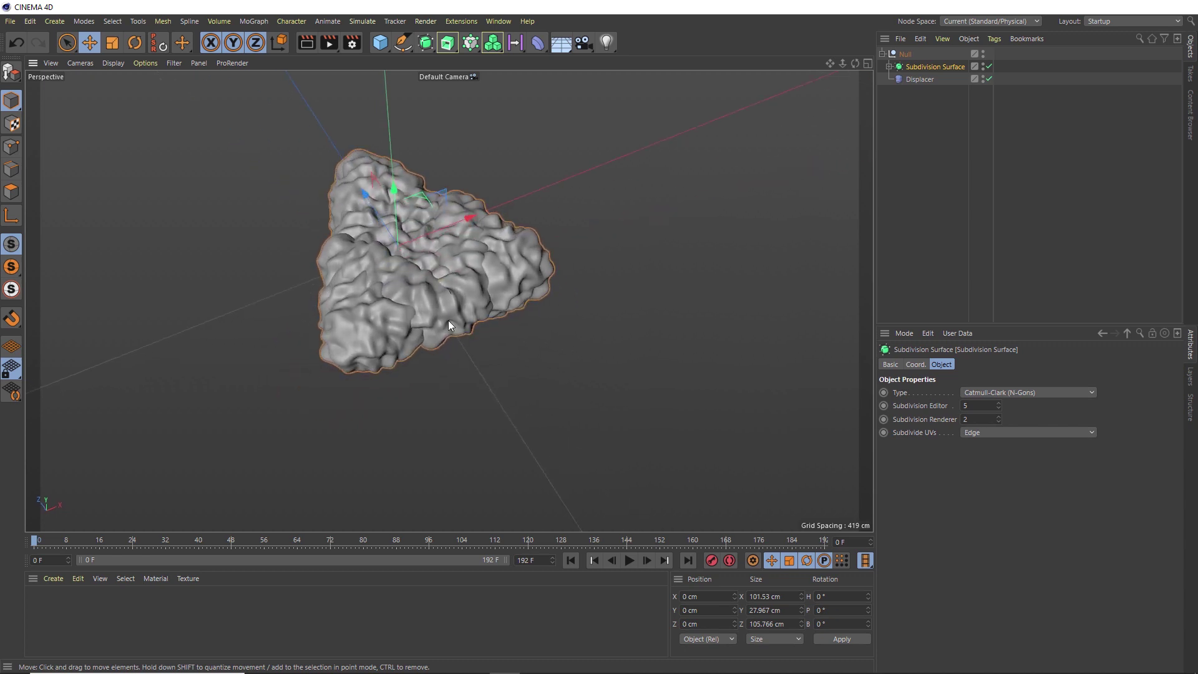
# Step: Set the Displacer's height to 3 cm
pyautogui.click(917, 79)
pyautogui.click(951, 364)
pyautogui.moveTo(949, 422); pyautogui.dragTo(924, 424)
pyautogui.write('3')
pyautogui.press('Return')
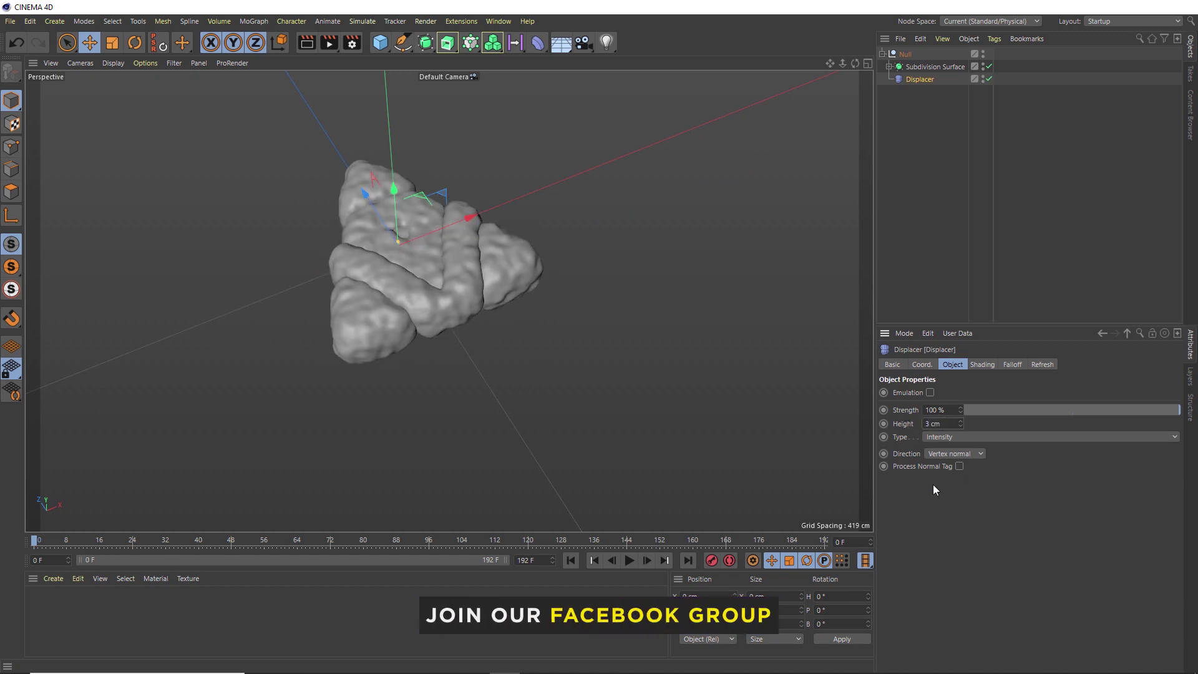
# Step: Set the Displacer's Noise shader to 10 cycles
pyautogui.click(983, 367)
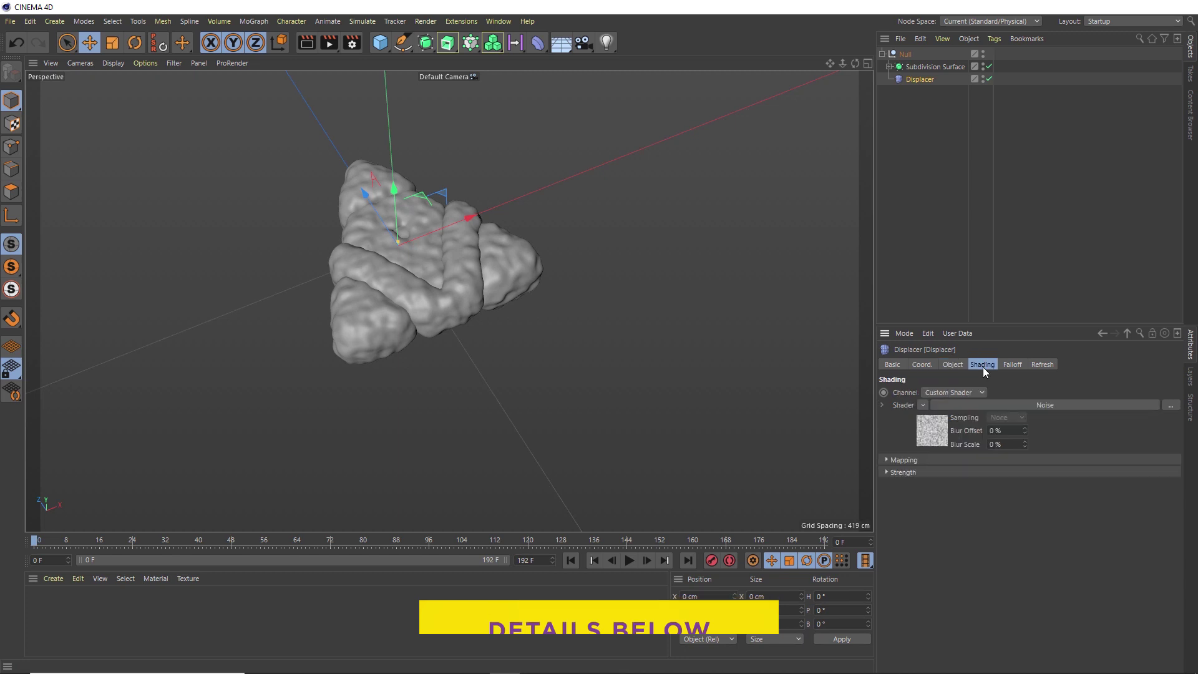
pyautogui.click(928, 433)
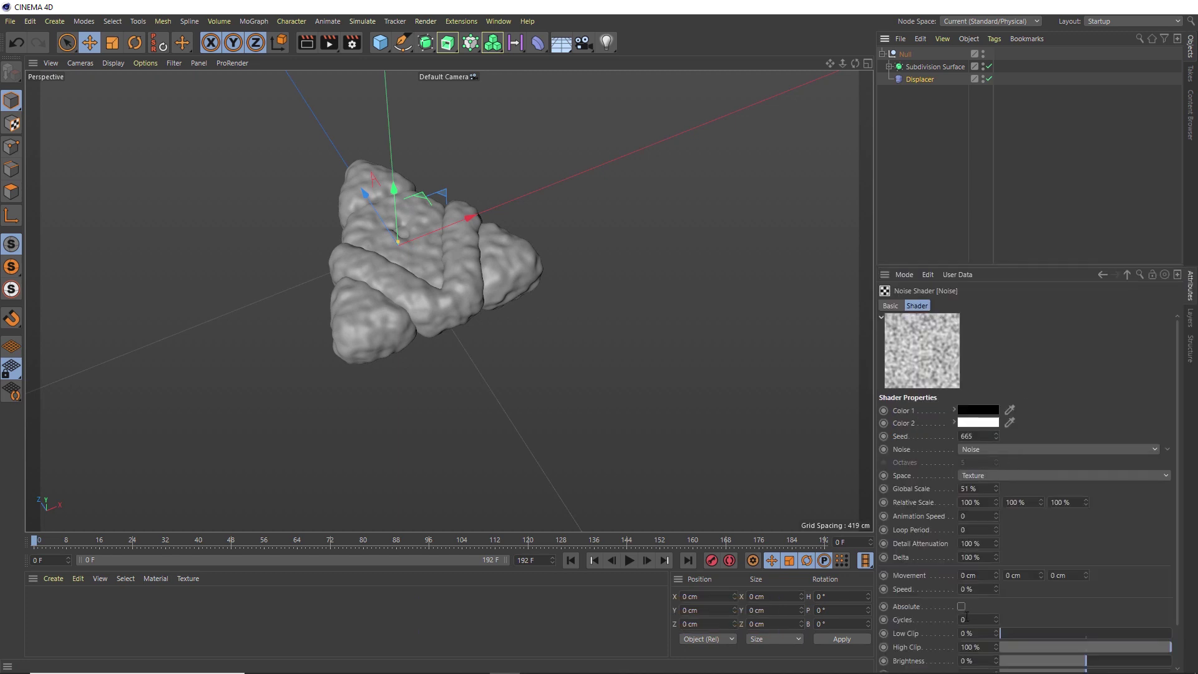
pyautogui.scroll(-2, 1107, 507)
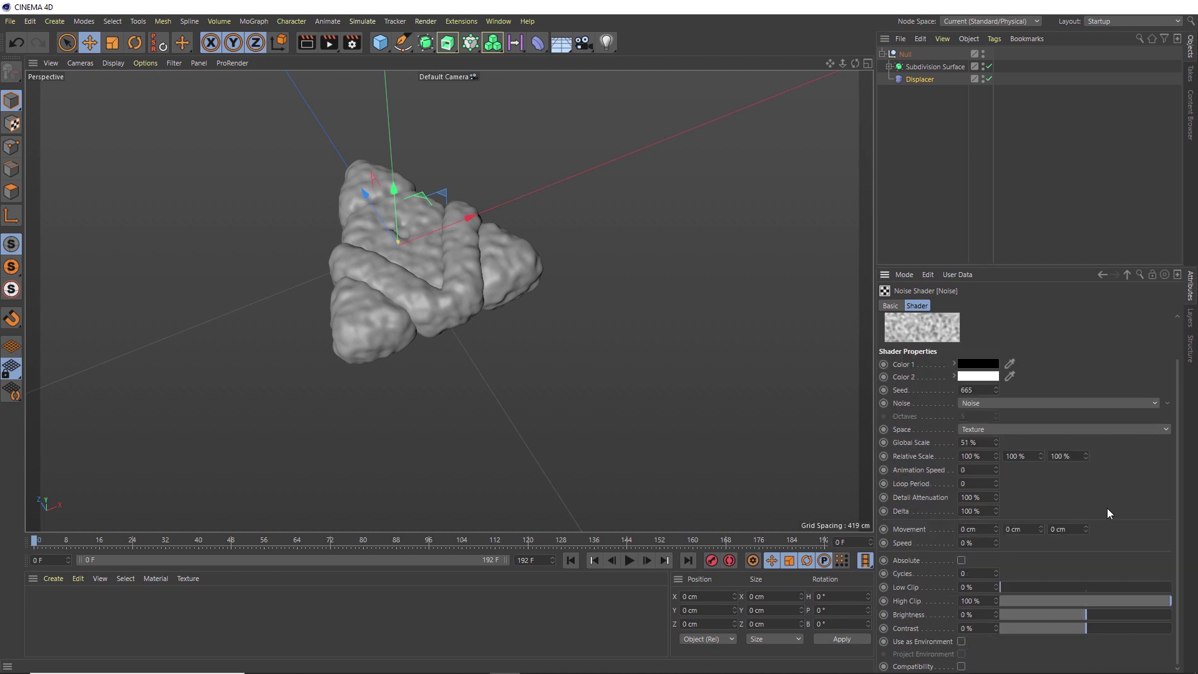
pyautogui.moveTo(976, 575); pyautogui.dragTo(952, 576)
pyautogui.write('10')
pyautogui.press('Return')
# Step: Raise the noise global scale to 750 % and orbit to inspect the rolling folds
pyautogui.keyDown('alt'); pyautogui.moveTo(440, 293); pyautogui.dragTo(415, 228); pyautogui.keyUp('alt')
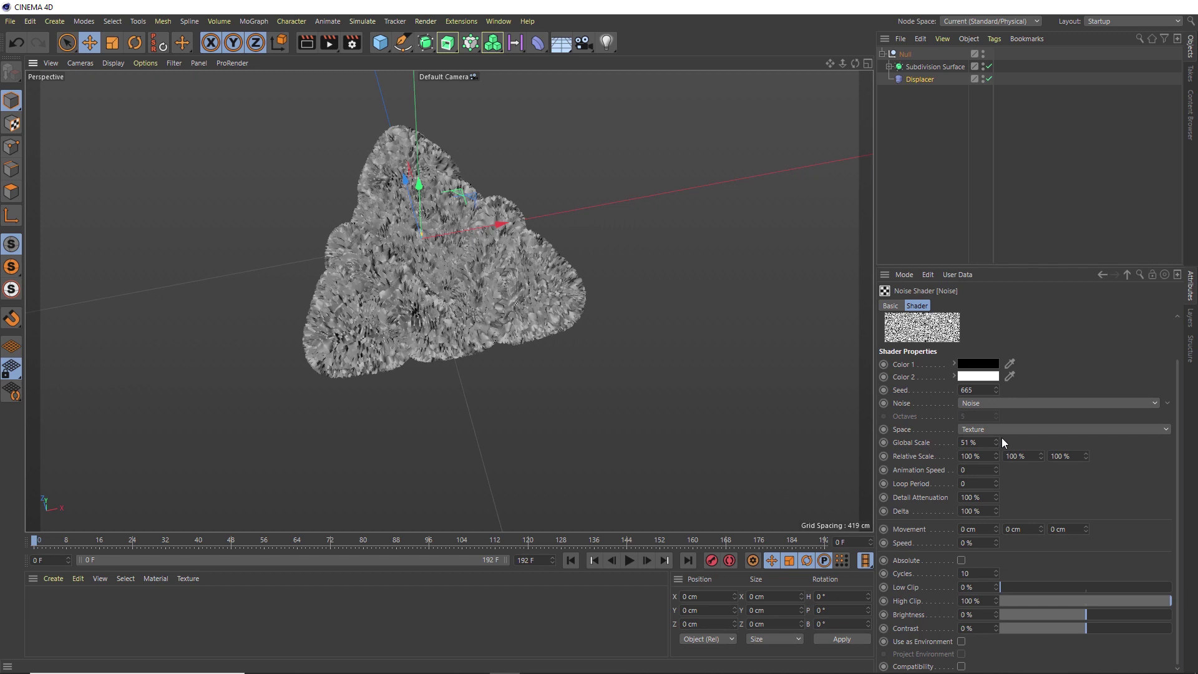
pyautogui.moveTo(996, 442); pyautogui.dragTo(997, 318)
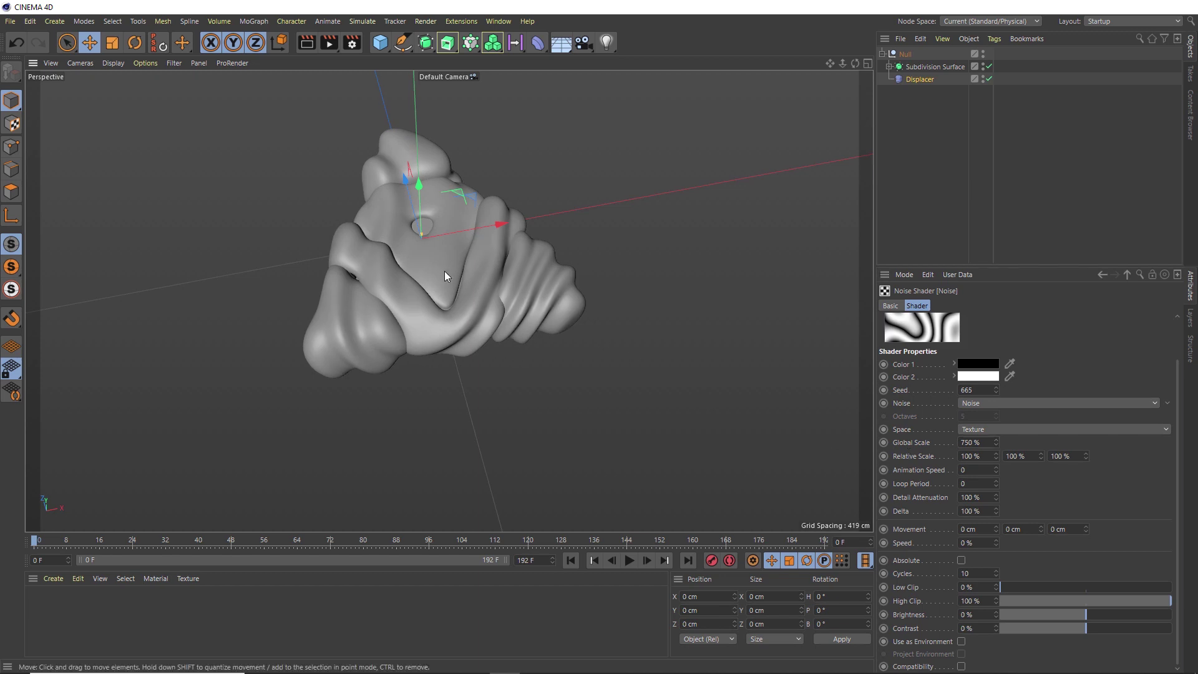
pyautogui.keyDown('alt'); pyautogui.moveTo(440, 277); pyautogui.dragTo(423, 334); pyautogui.keyUp('alt')
pyautogui.keyDown('alt'); pyautogui.moveTo(419, 267); pyautogui.dragTo(410, 345, button='right'); pyautogui.keyUp('alt')
pyautogui.keyDown('alt'); pyautogui.moveTo(427, 240); pyautogui.dragTo(401, 147); pyautogui.keyUp('alt')
pyautogui.keyDown('alt'); pyautogui.moveTo(411, 296); pyautogui.dragTo(390, 231); pyautogui.keyUp('alt')
# Step: Add a Cylinder to the scene and scale it down
pyautogui.click(380, 42)
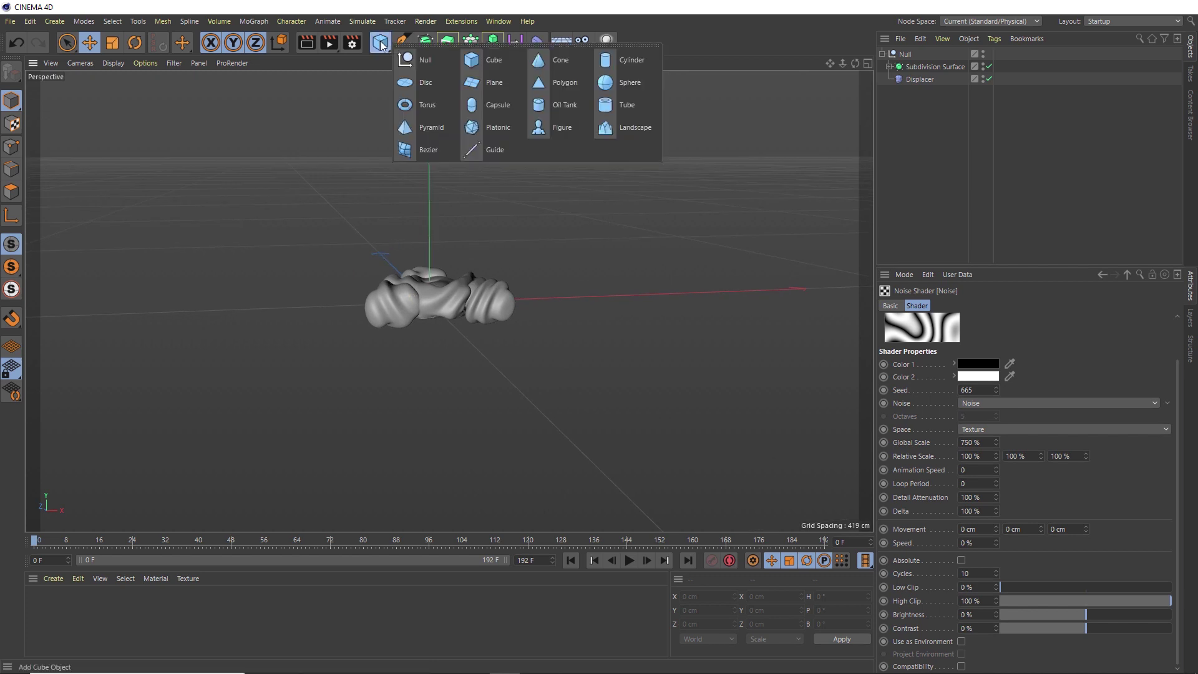
pyautogui.click(630, 61)
pyautogui.press('t')
pyautogui.moveTo(508, 284); pyautogui.dragTo(331, 449)
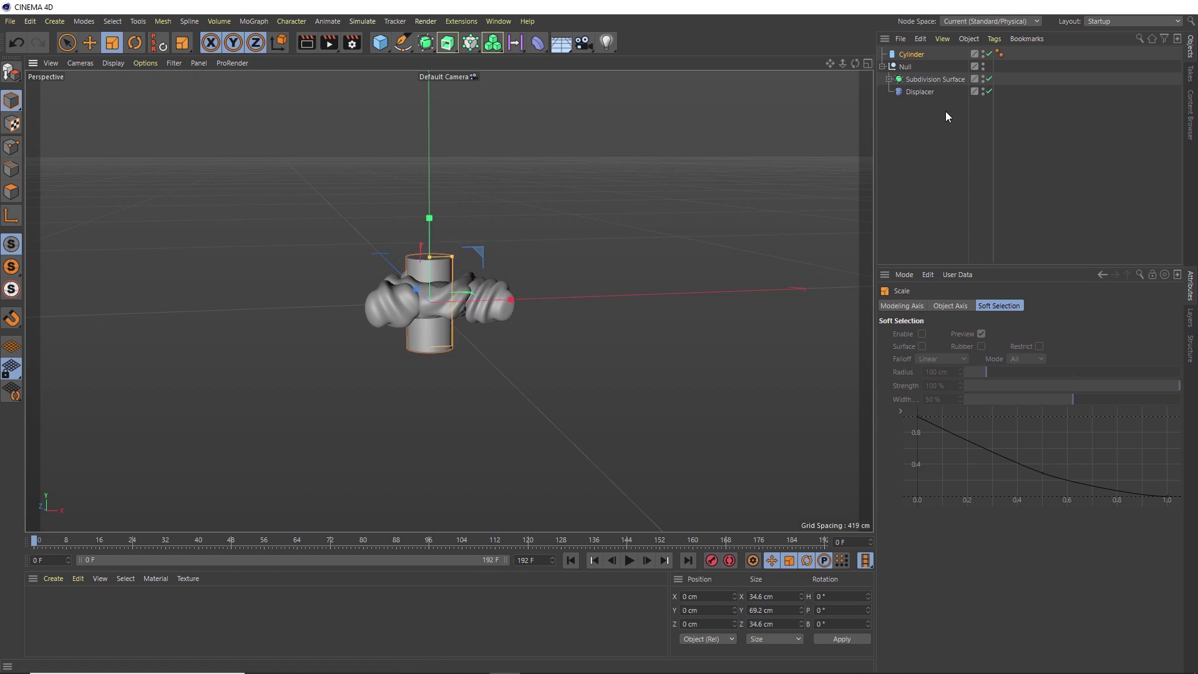
# Step: Give the cylinder radius 15 cm, height 80 cm, 25 height segments and 40 rotation segments
pyautogui.click(908, 55)
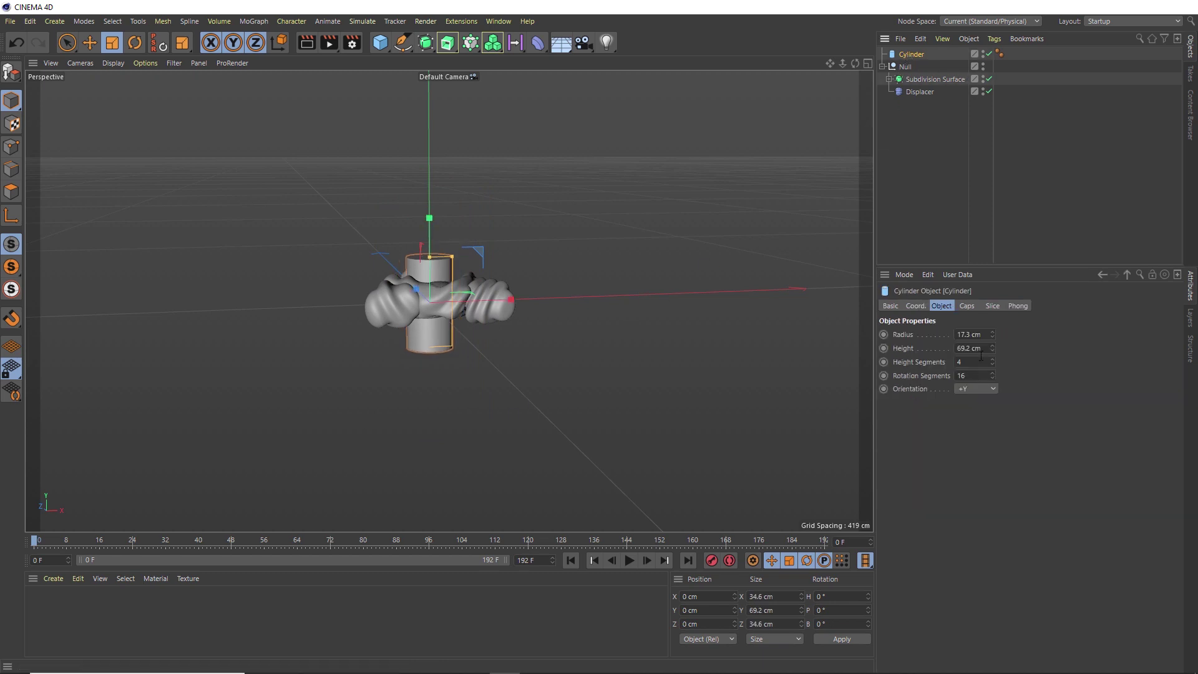
pyautogui.click(970, 334)
pyautogui.write('15')
pyautogui.press('Return')
pyautogui.press('Tab')
pyautogui.write('80')
pyautogui.press('Return')
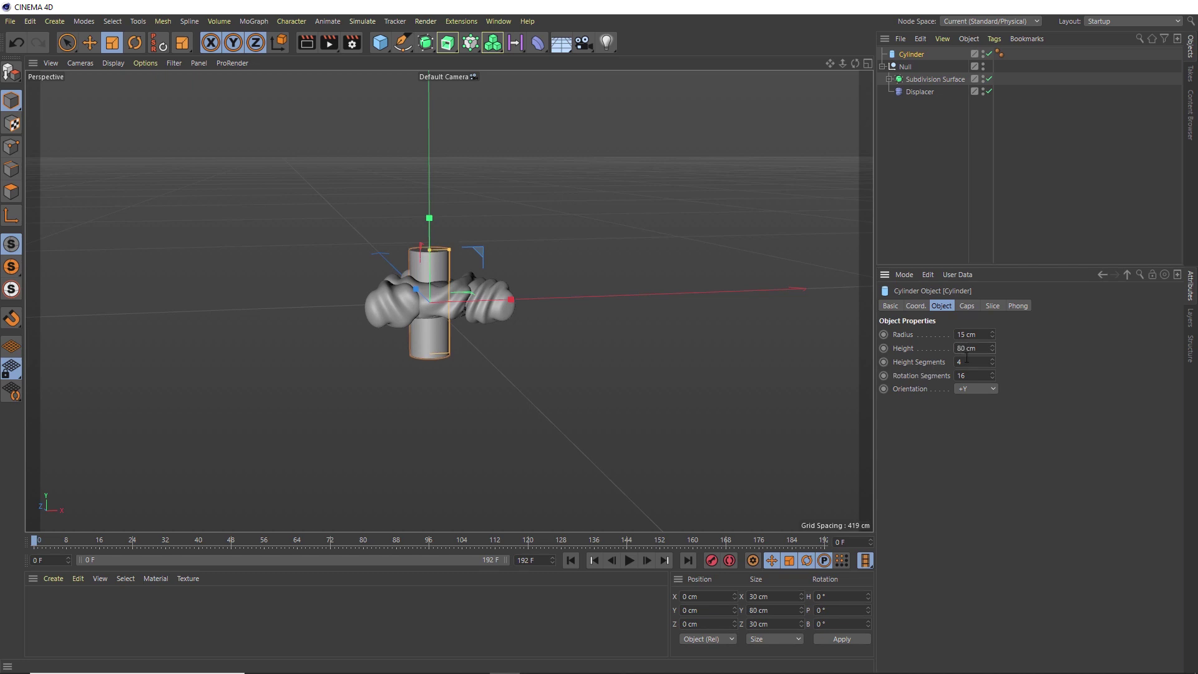
pyautogui.write('25')
pyautogui.press('Tab')
pyautogui.write('40')
# Step: Move the cylinder below the body to Y -37 cm and shift its Z in Top view
pyautogui.keyDown('alt'); pyautogui.moveTo(525, 342); pyautogui.dragTo(462, 316); pyautogui.keyUp('alt')
pyautogui.press('e')
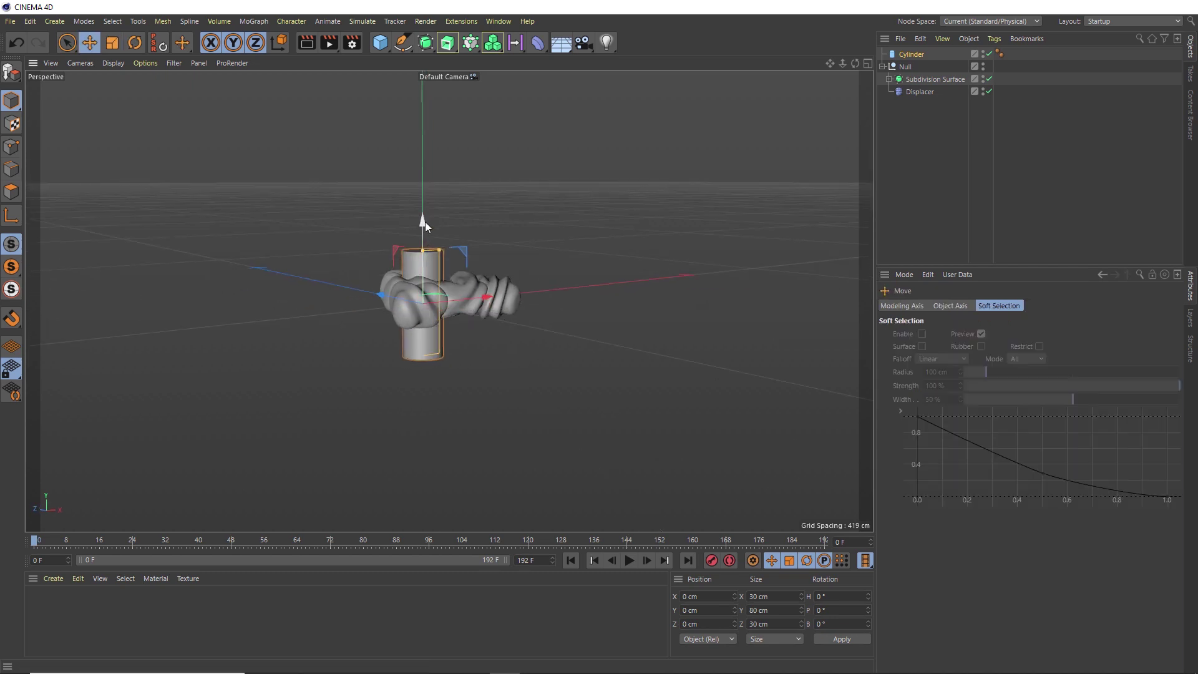
pyautogui.moveTo(425, 222); pyautogui.dragTo(351, 440)
pyautogui.middleClick(613, 144)
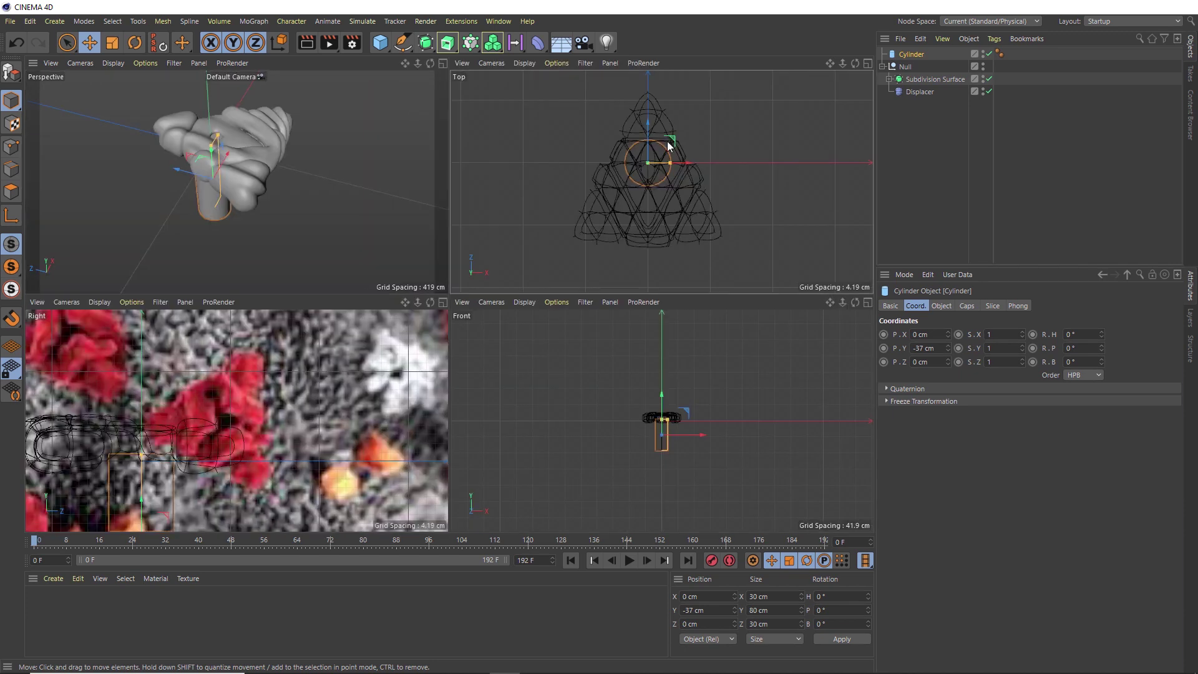
pyautogui.middleClick(667, 141)
pyautogui.moveTo(421, 181); pyautogui.dragTo(424, 215)
pyautogui.middleClick(245, 168)
pyautogui.middleClick(255, 187)
pyautogui.keyDown('alt'); pyautogui.moveTo(256, 188); pyautogui.dragTo(412, 230); pyautogui.keyUp('alt')
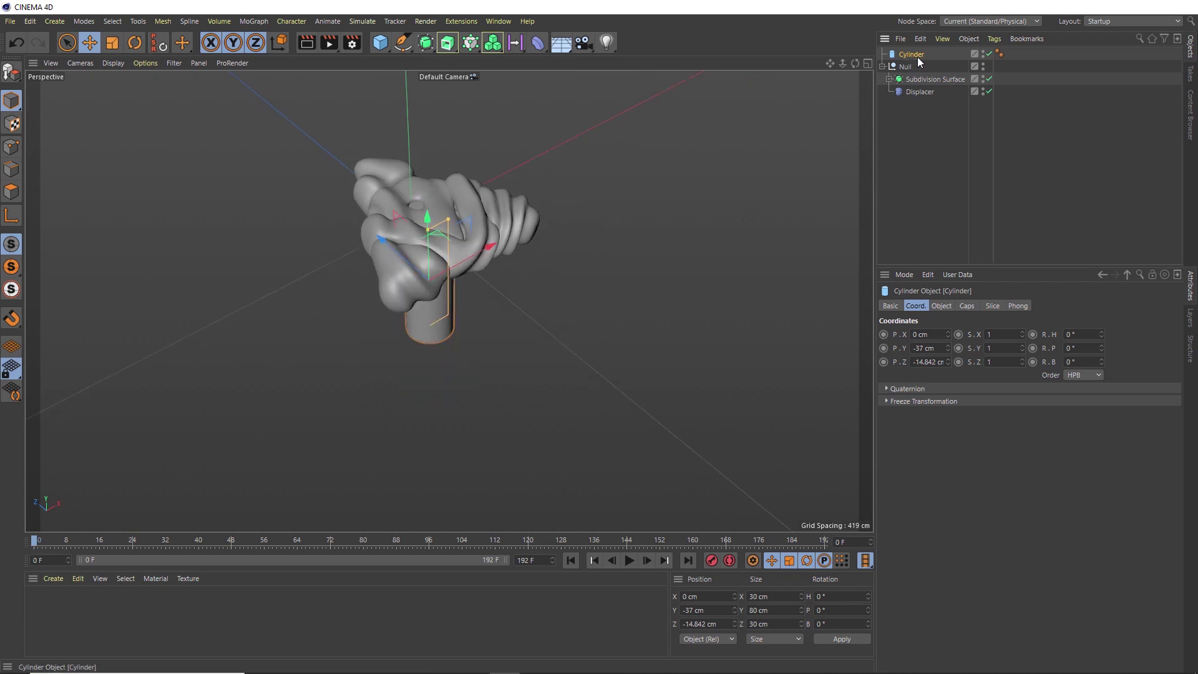
# Step: Add a Displacer under the cylinder with a Noise shader
pyautogui.click(534, 48)
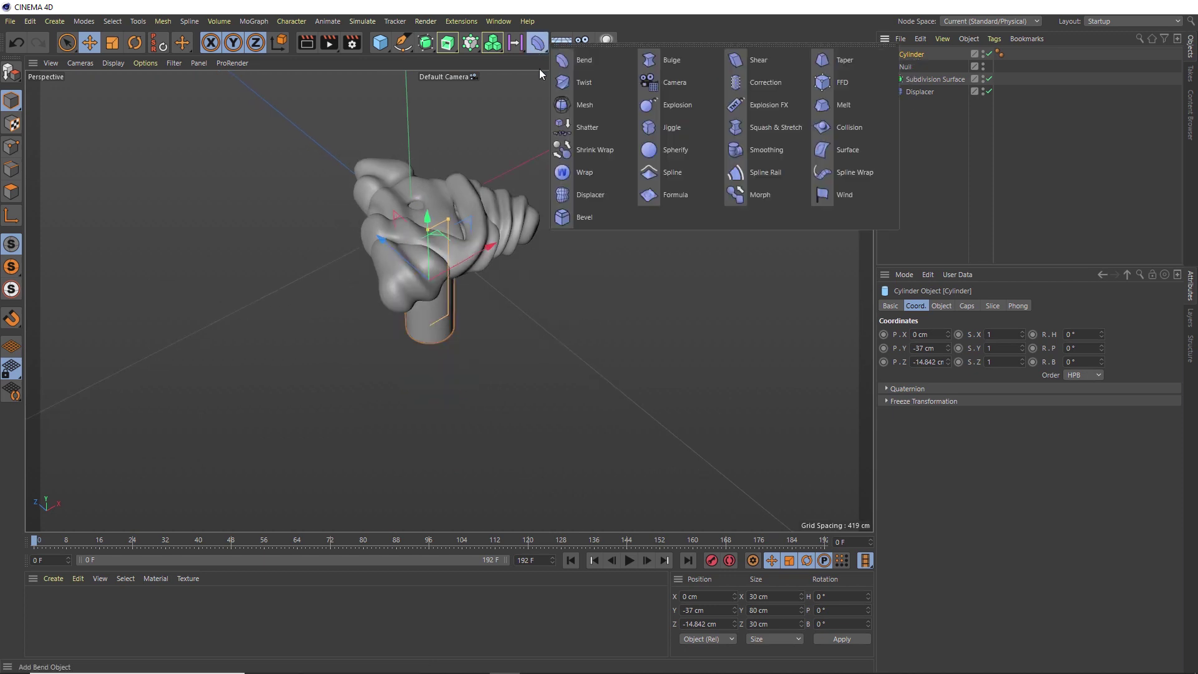
pyautogui.click(590, 196)
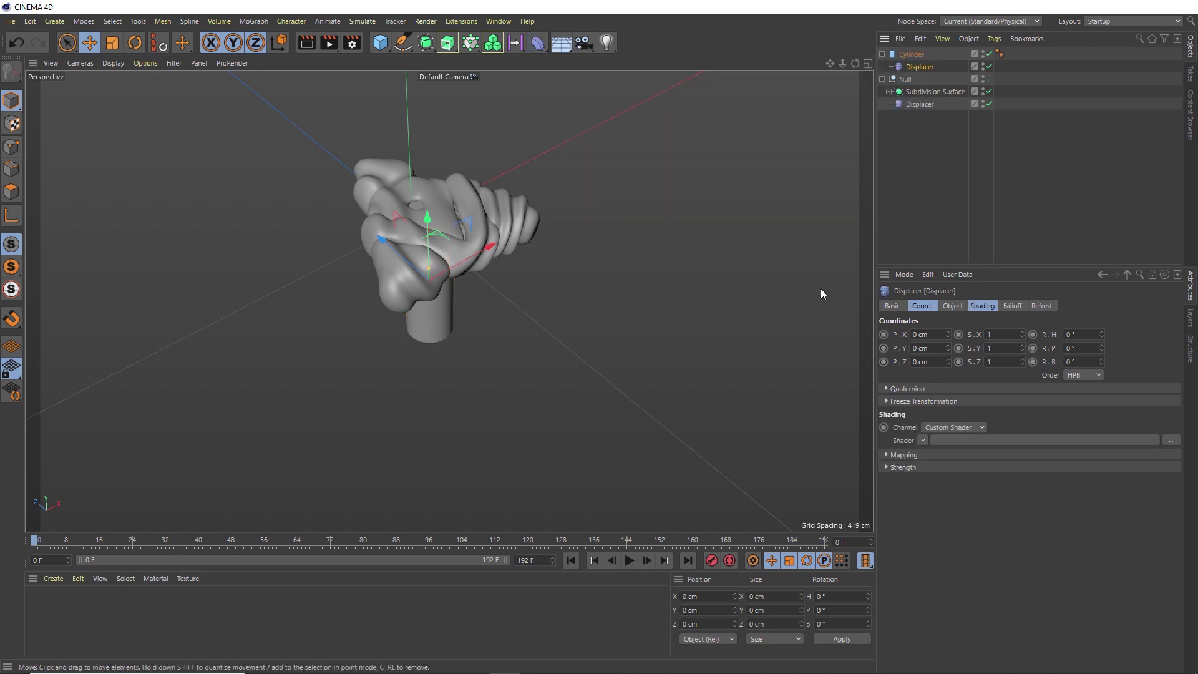
pyautogui.click(980, 305)
pyautogui.click(923, 347)
pyautogui.click(923, 178)
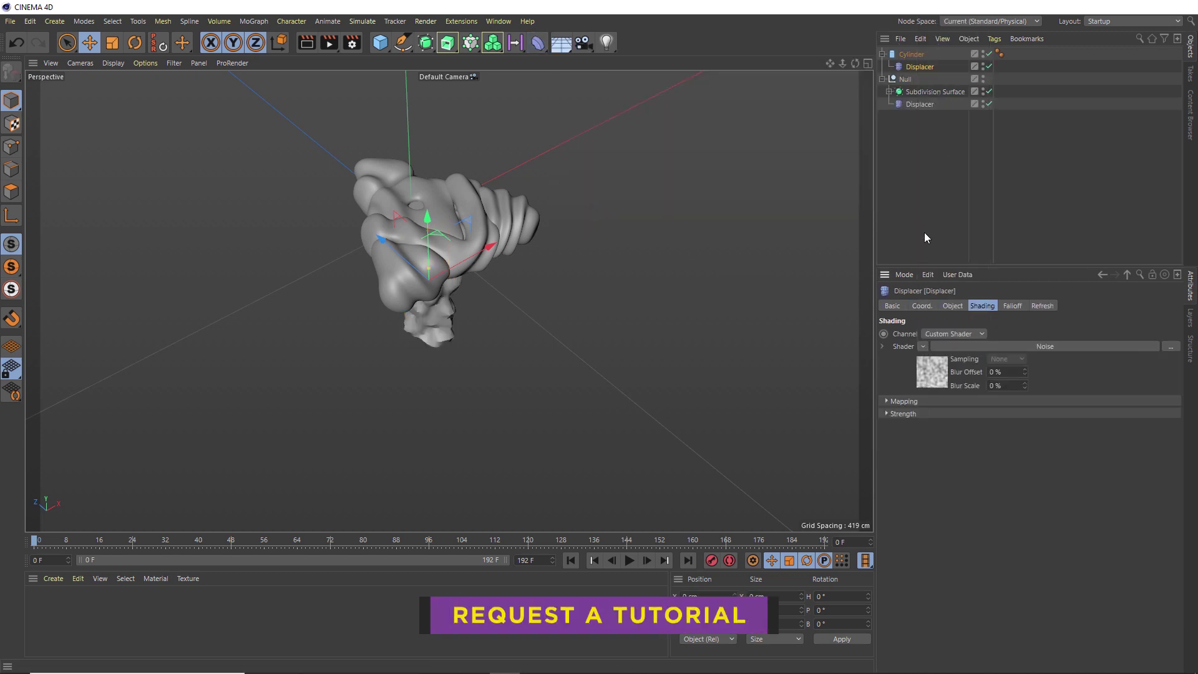
pyautogui.click(926, 368)
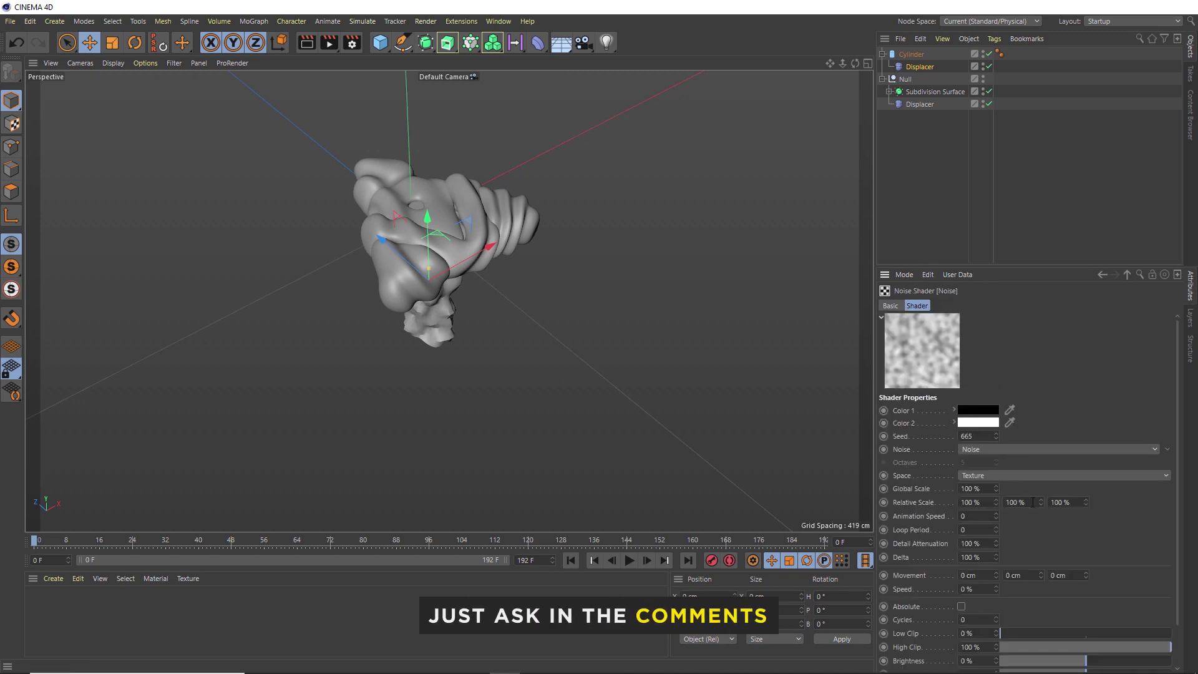
# Step: Stretch the noise along Y, set its global scale to 90 %, and inspect the stalk
pyautogui.keyDown('alt'); pyautogui.moveTo(443, 303); pyautogui.dragTo(448, 273); pyautogui.keyUp('alt')
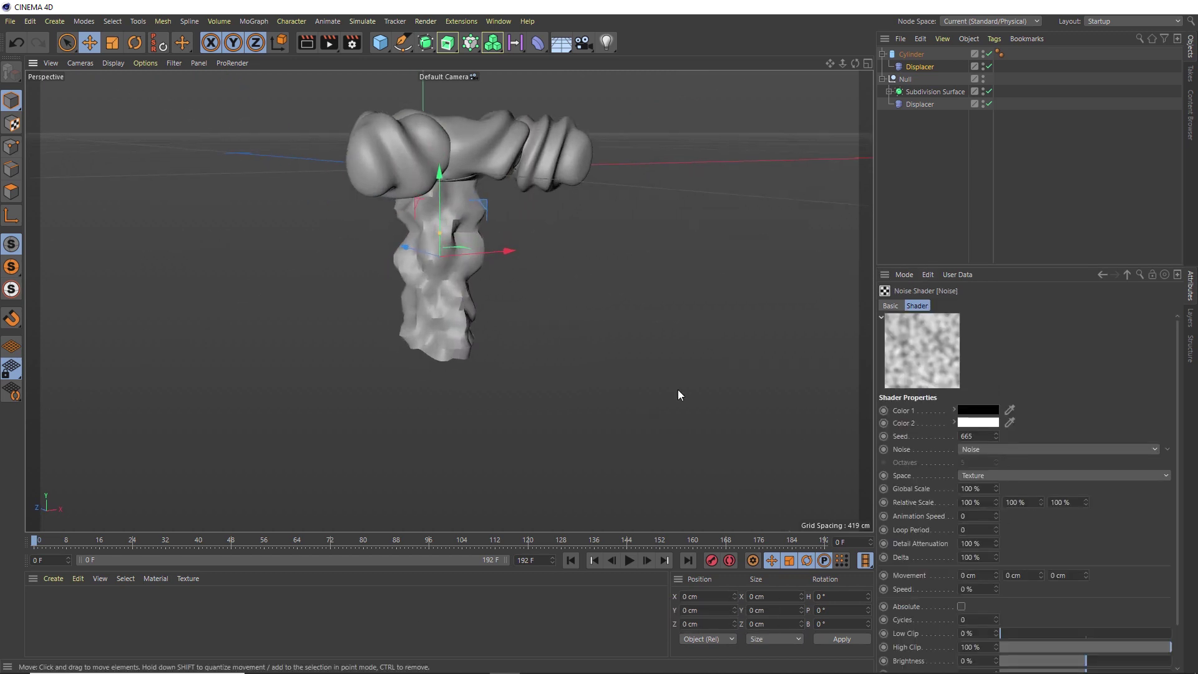
pyautogui.moveTo(1041, 502); pyautogui.dragTo(909, 481)
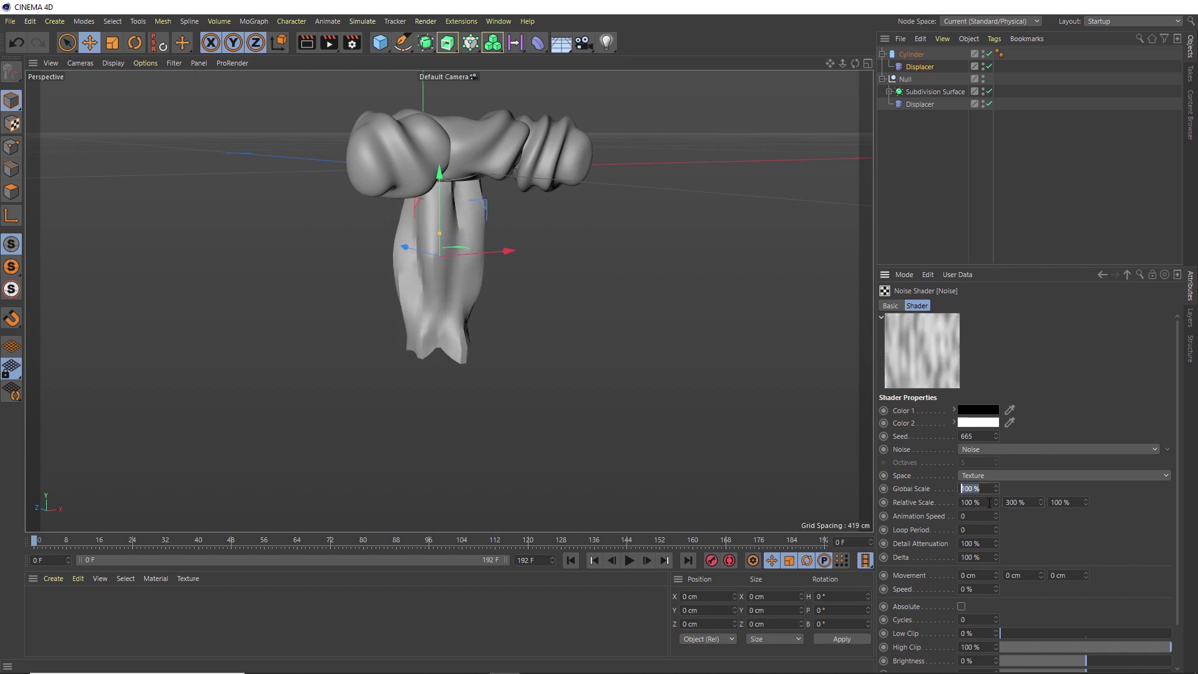
pyautogui.write('90')
pyautogui.press('Return')
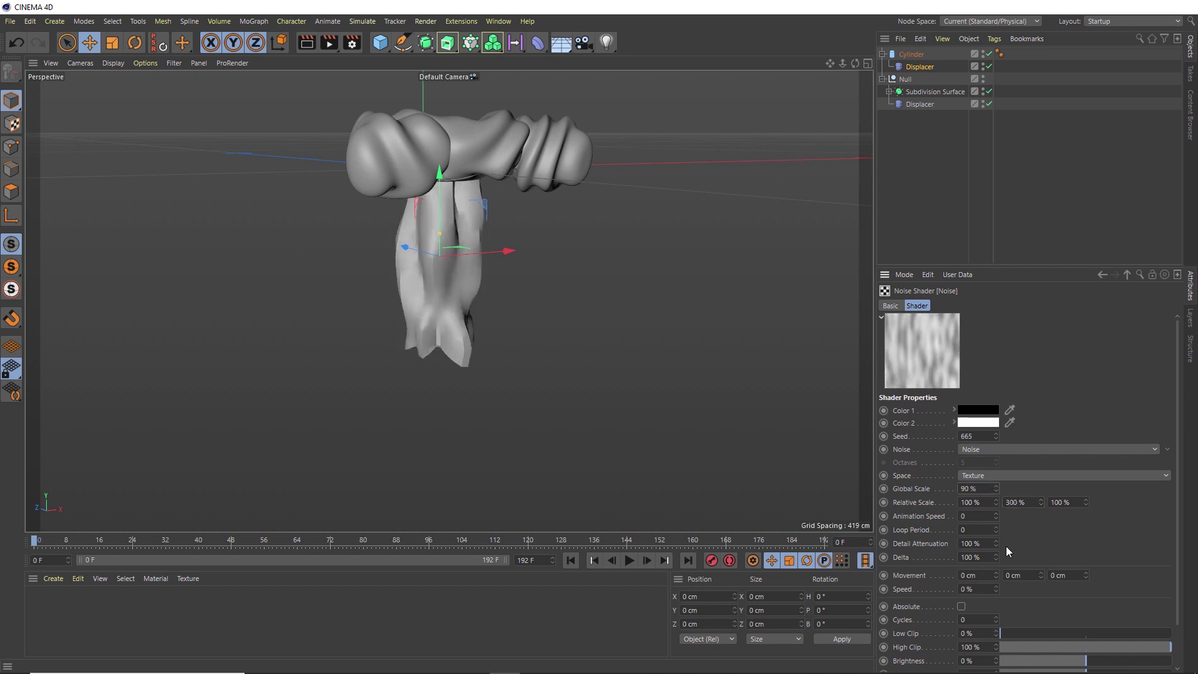
pyautogui.keyDown('alt'); pyautogui.moveTo(425, 196); pyautogui.dragTo(434, 229); pyautogui.keyUp('alt')
pyautogui.keyDown('alt'); pyautogui.moveTo(461, 178); pyautogui.dragTo(451, 236, button='right'); pyautogui.keyUp('alt')
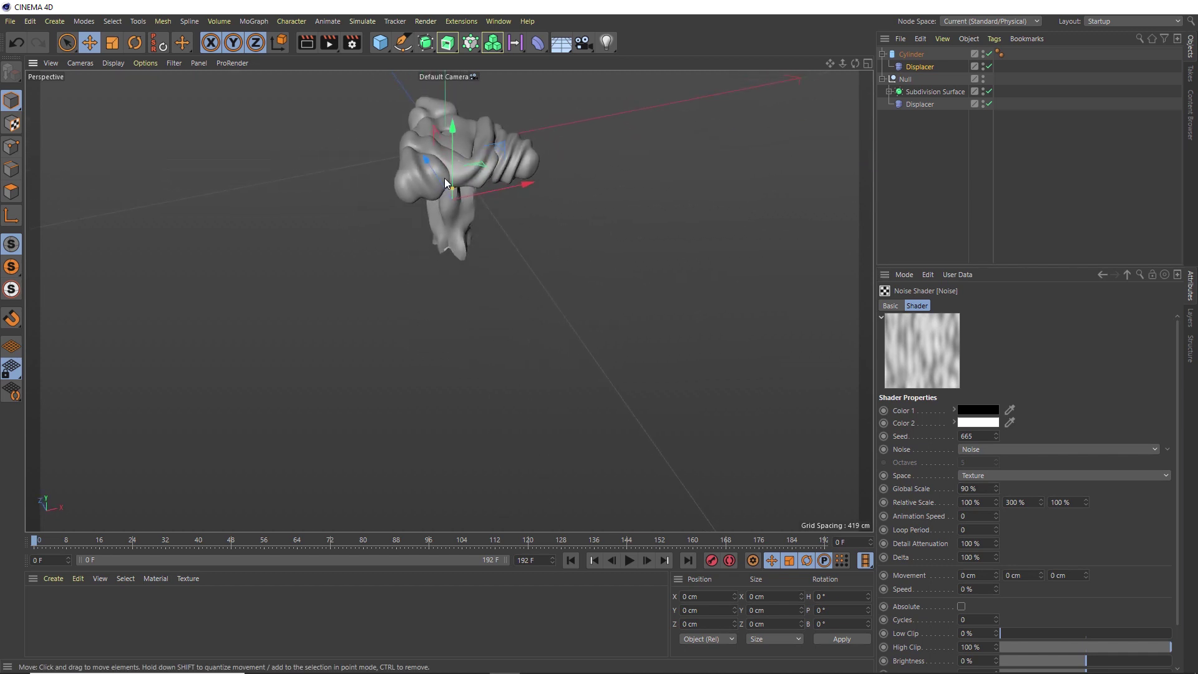
pyautogui.keyDown('alt'); pyautogui.moveTo(444, 177); pyautogui.dragTo(438, 238, button='middle'); pyautogui.keyUp('alt')
pyautogui.keyDown('alt'); pyautogui.moveTo(443, 238); pyautogui.dragTo(481, 201); pyautogui.keyUp('alt')
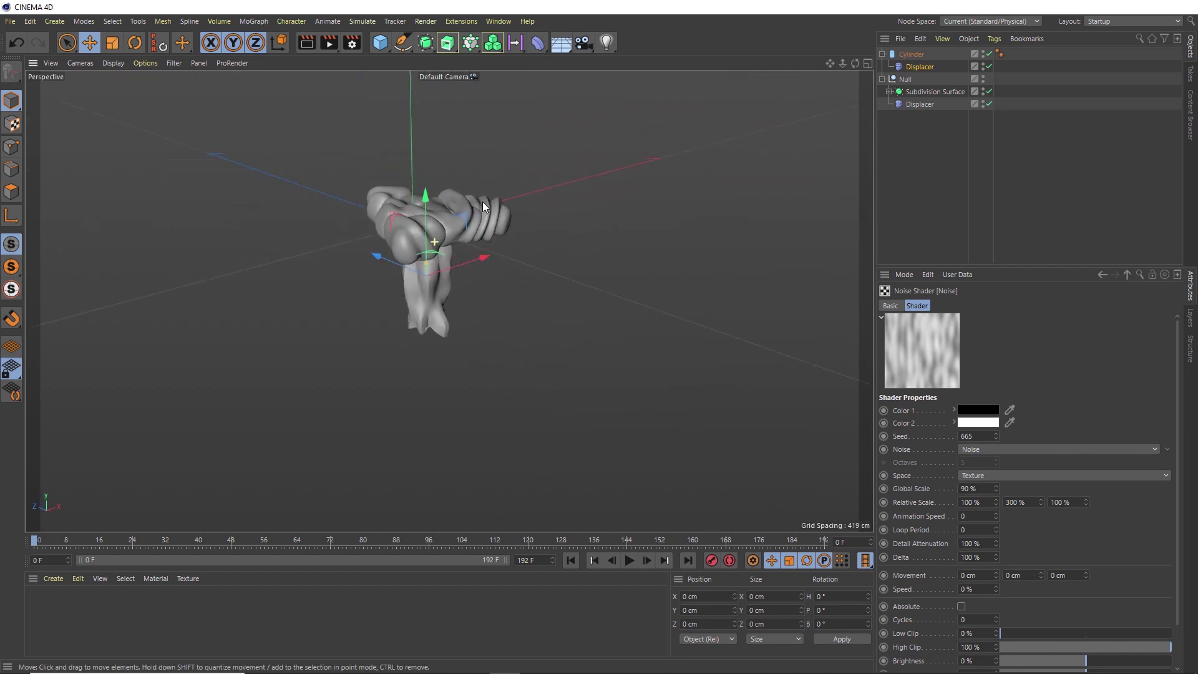
# Step: Parent the Cylinder under the Null and rename the Null SPIKES
pyautogui.click(881, 54)
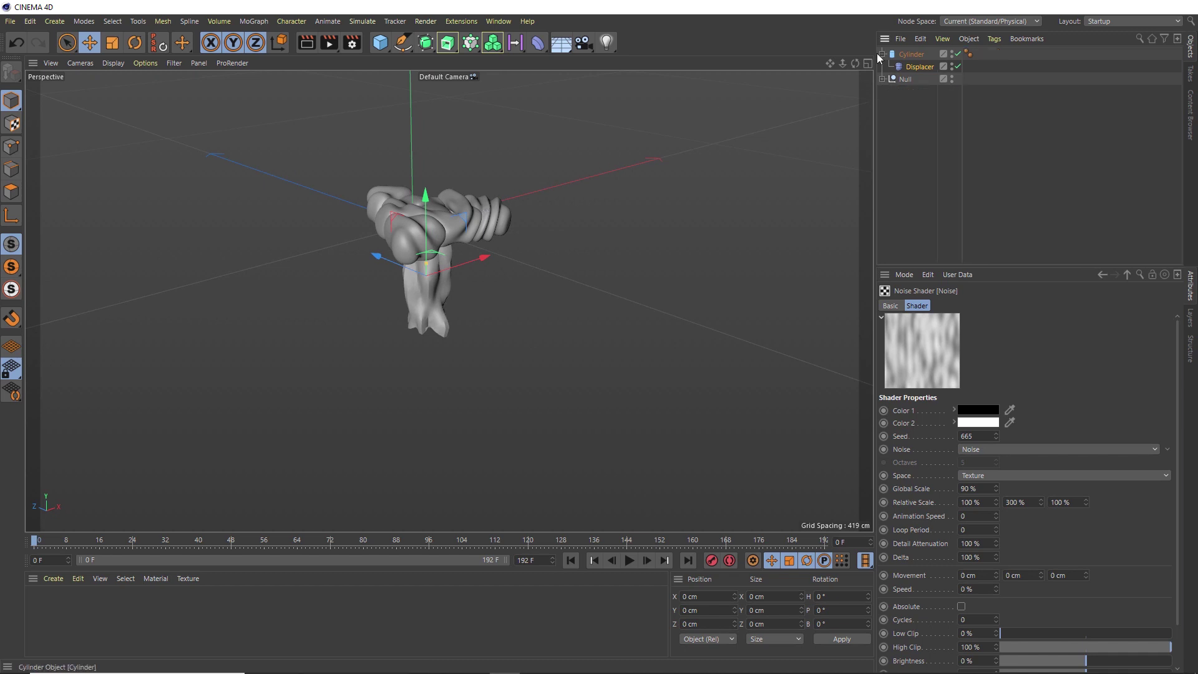
pyautogui.click(881, 66)
pyautogui.moveTo(898, 50); pyautogui.dragTo(900, 96)
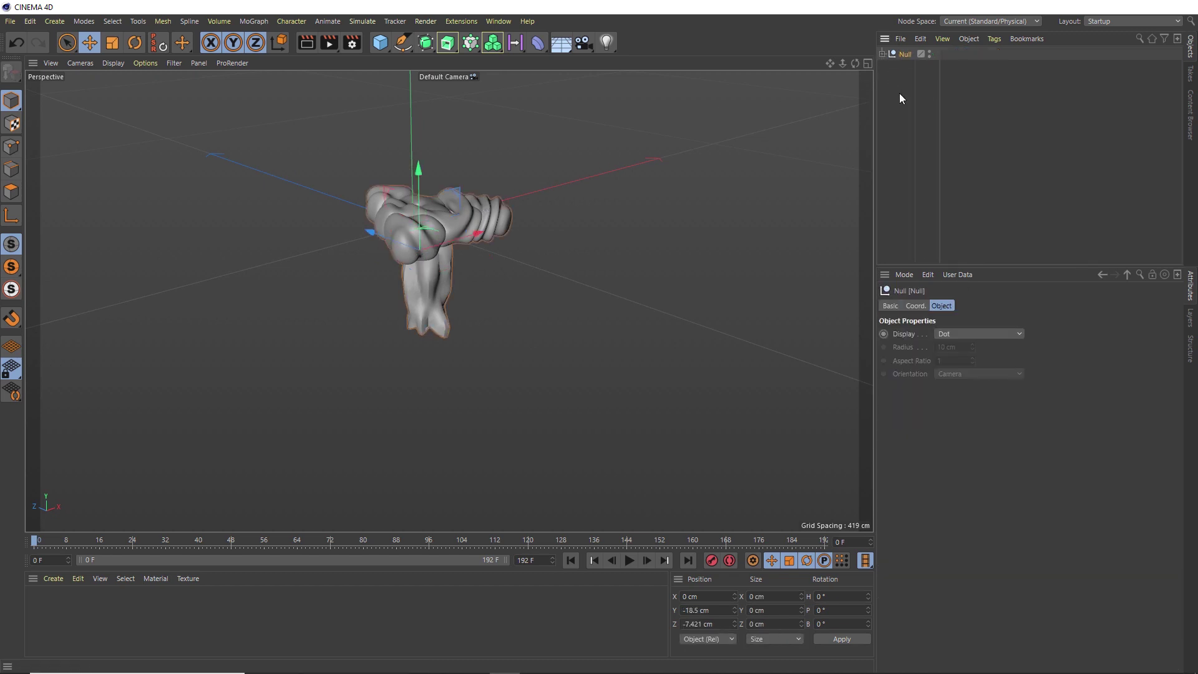
pyautogui.doubleClick(903, 56)
pyautogui.write('SPIKES')
pyautogui.press('Return')
pyautogui.scroll(-5, 402, 231)
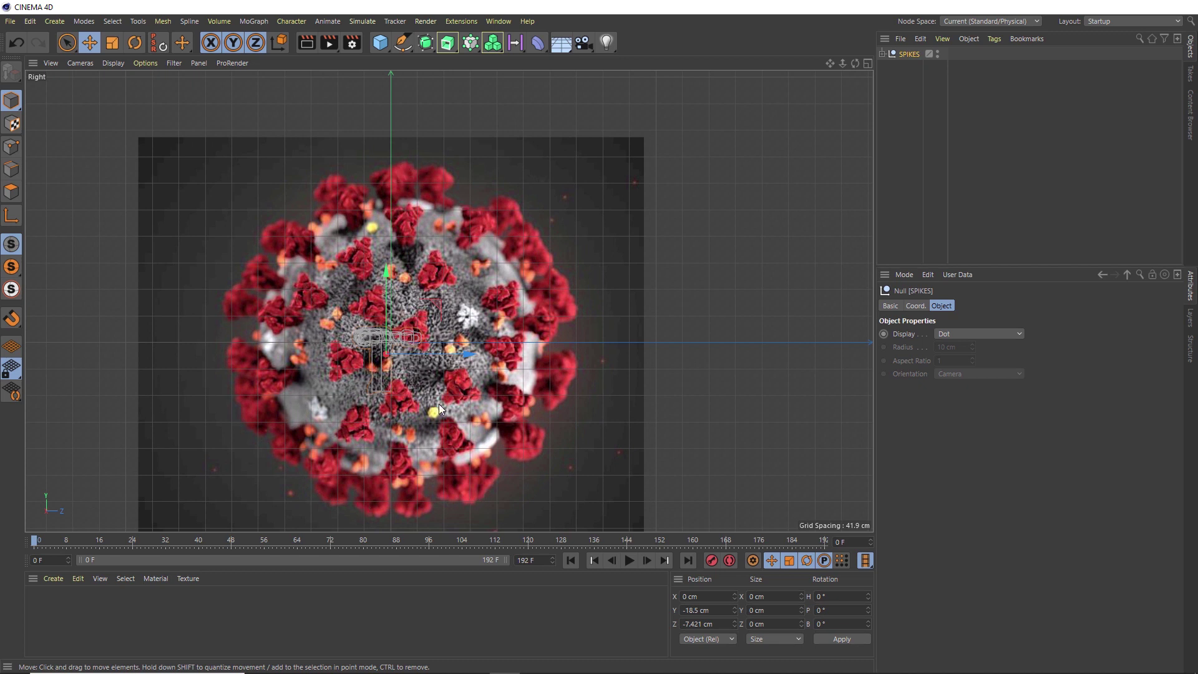
# Step: Add a sphere in the maximized Perspective view and show wireframe over shading
pyautogui.middleClick(406, 166)
pyautogui.middleClick(296, 164)
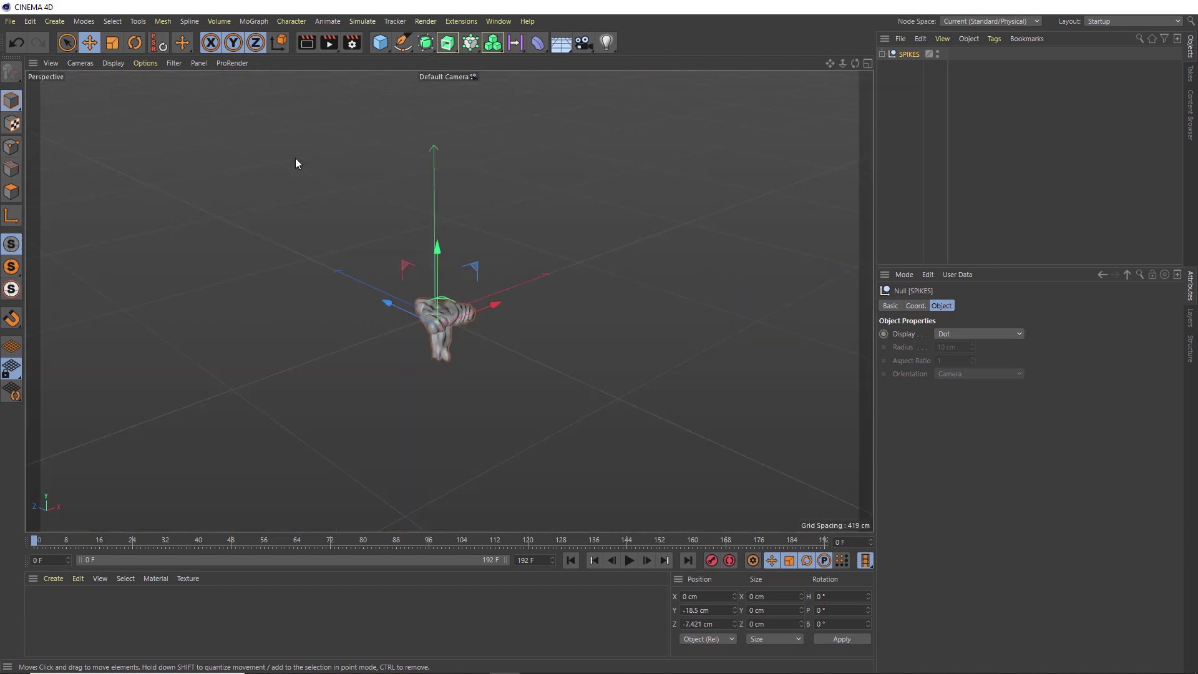
pyautogui.click(381, 43)
pyautogui.click(619, 81)
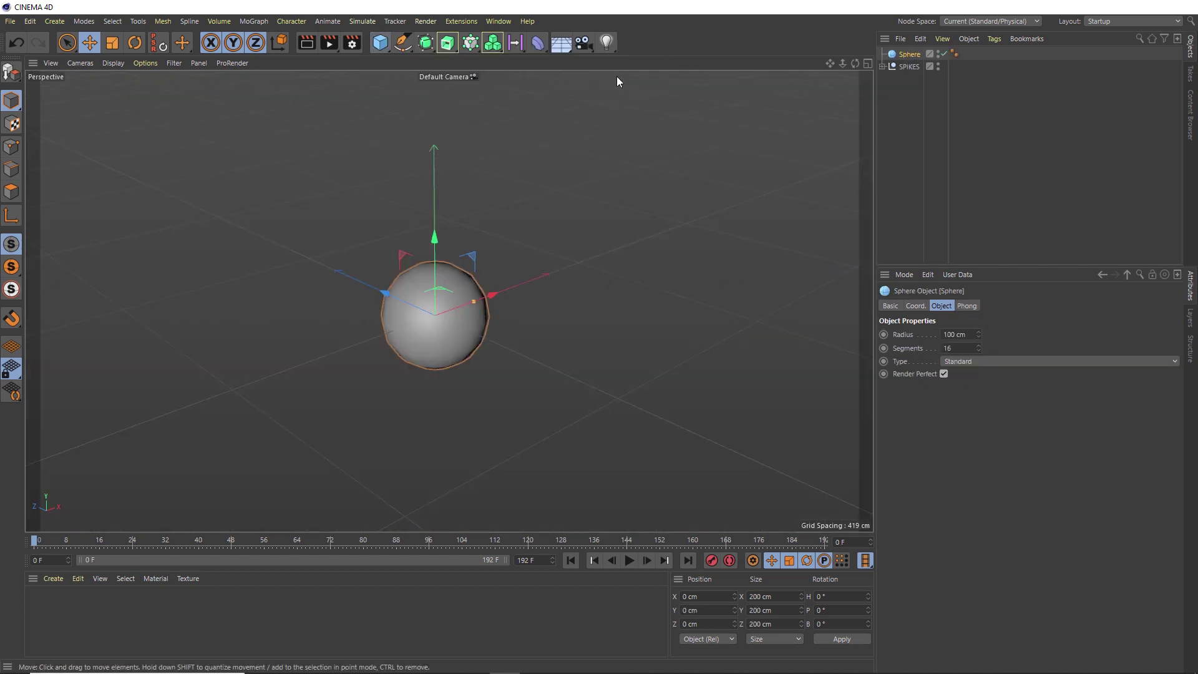
pyautogui.scroll(5, 447, 308)
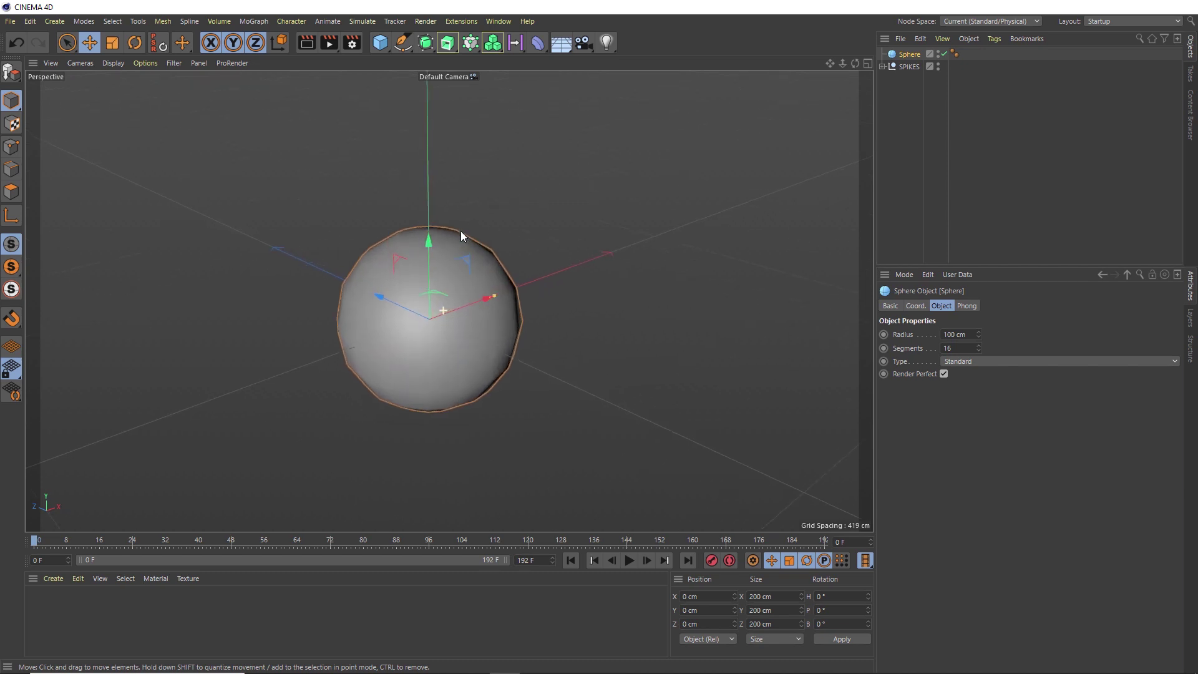
pyautogui.press('n')
pyautogui.press('b')
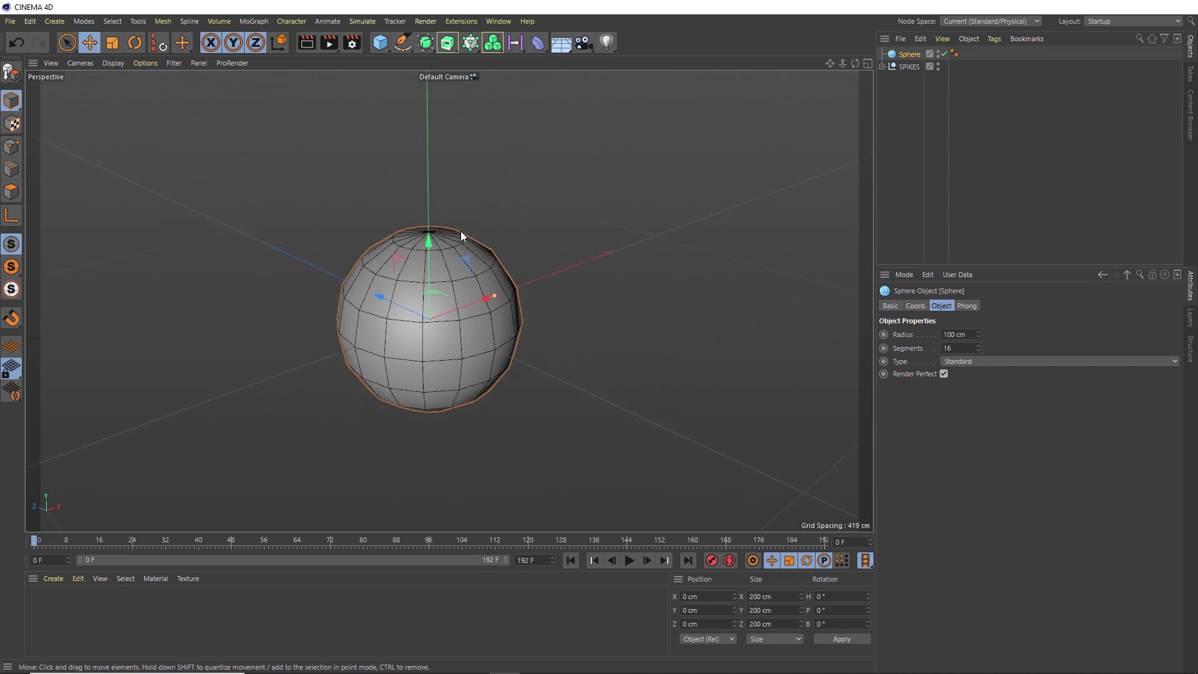
pyautogui.scroll(1, 442, 279)
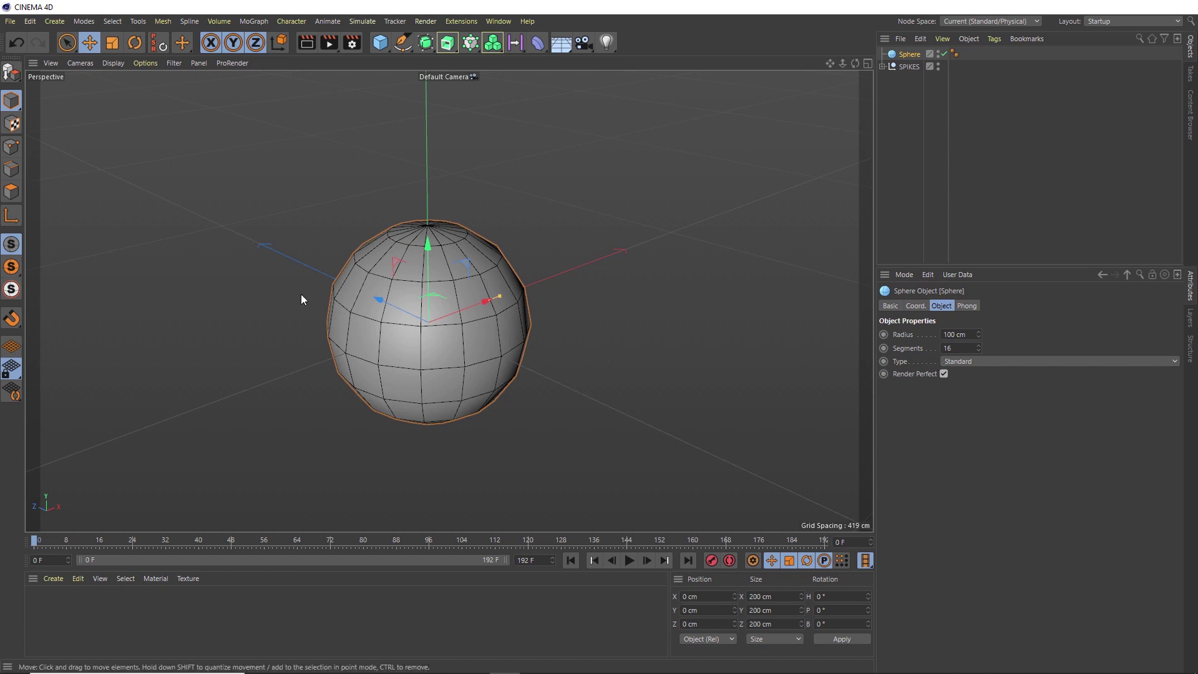
pyautogui.keyDown('alt'); pyautogui.moveTo(417, 232); pyautogui.dragTo(427, 257); pyautogui.keyUp('alt')
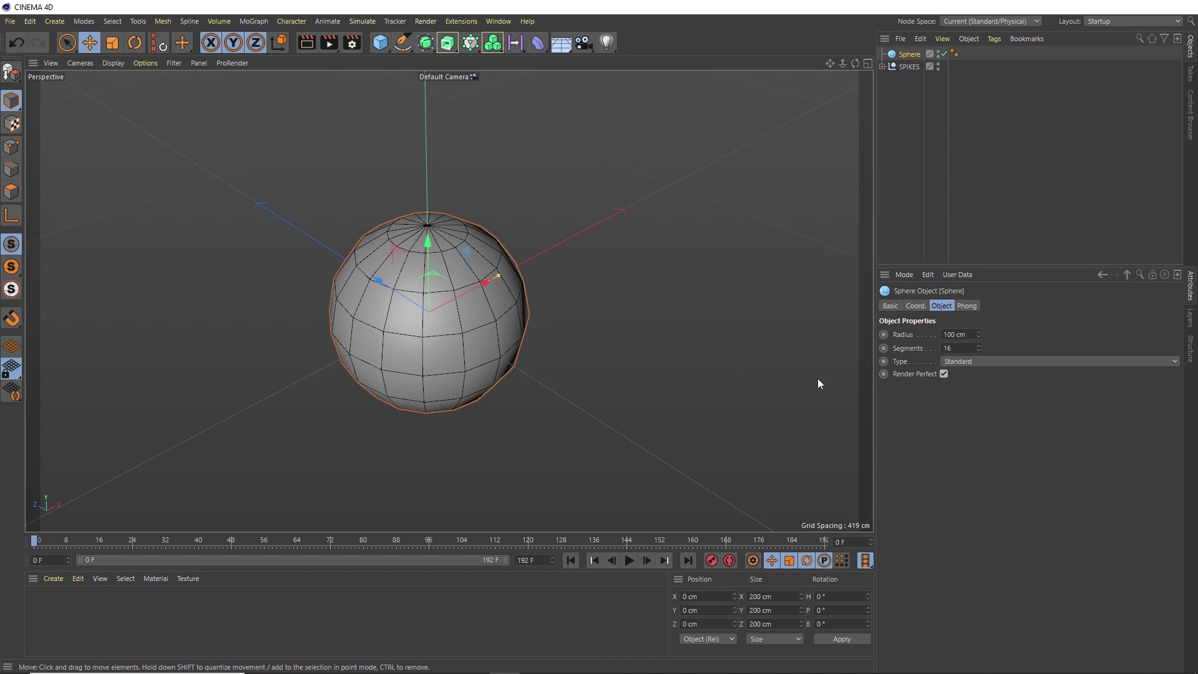
# Step: Set the sphere type to Icosahedron and rename it SCATTER
pyautogui.click(995, 360)
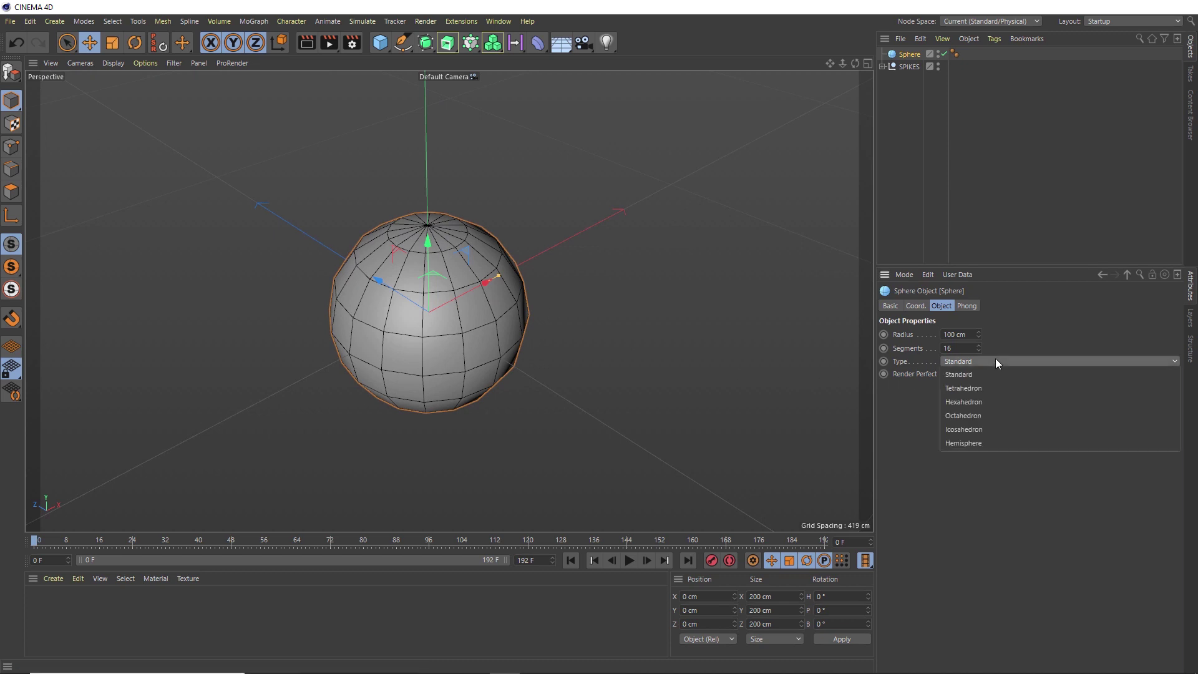
pyautogui.click(974, 432)
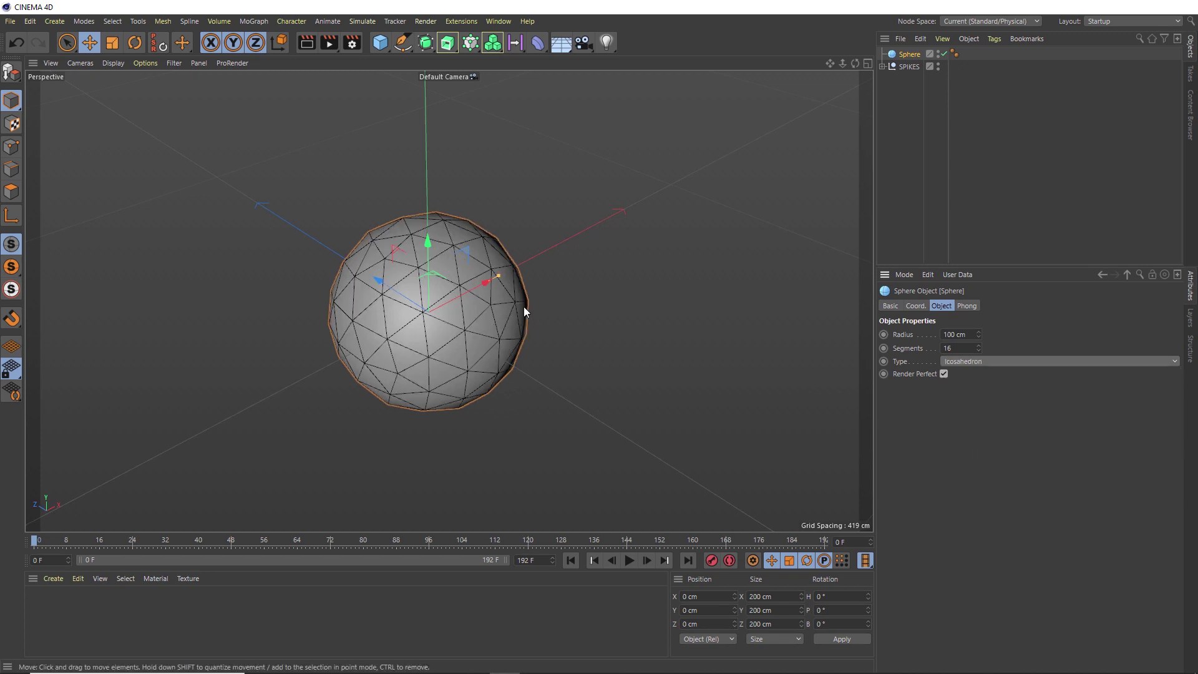
pyautogui.keyDown('alt'); pyautogui.moveTo(448, 317); pyautogui.dragTo(425, 282); pyautogui.keyUp('alt')
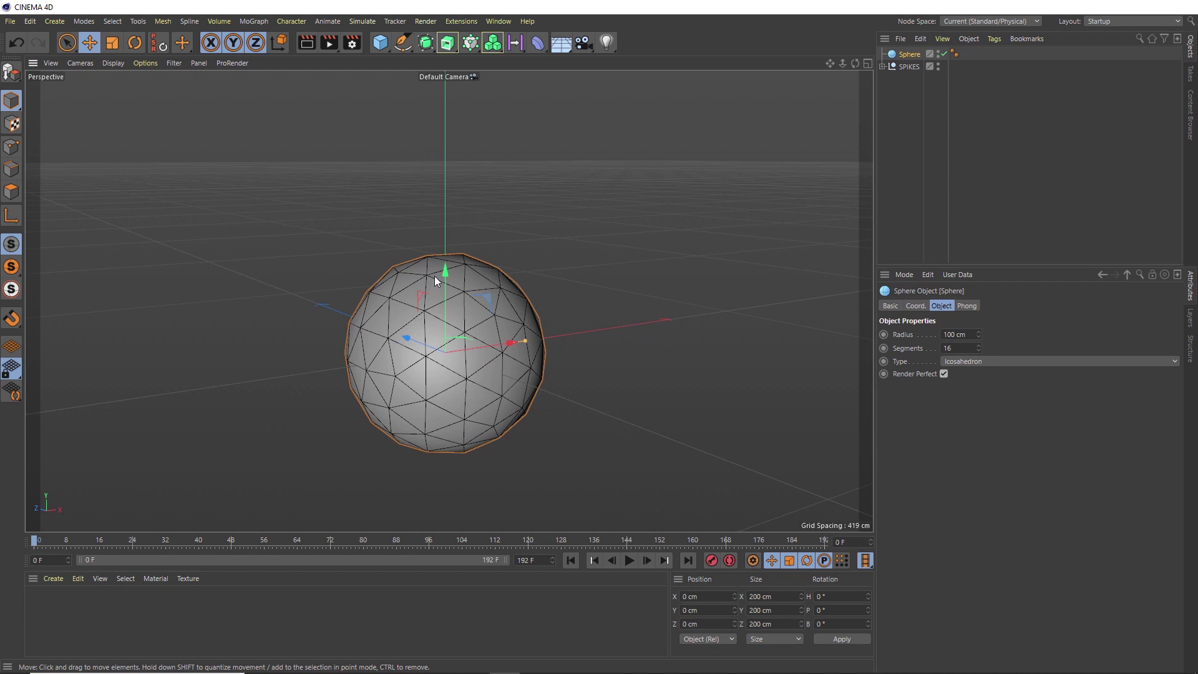
pyautogui.doubleClick(914, 55)
pyautogui.write('SCATTER')
pyautogui.press('Return')
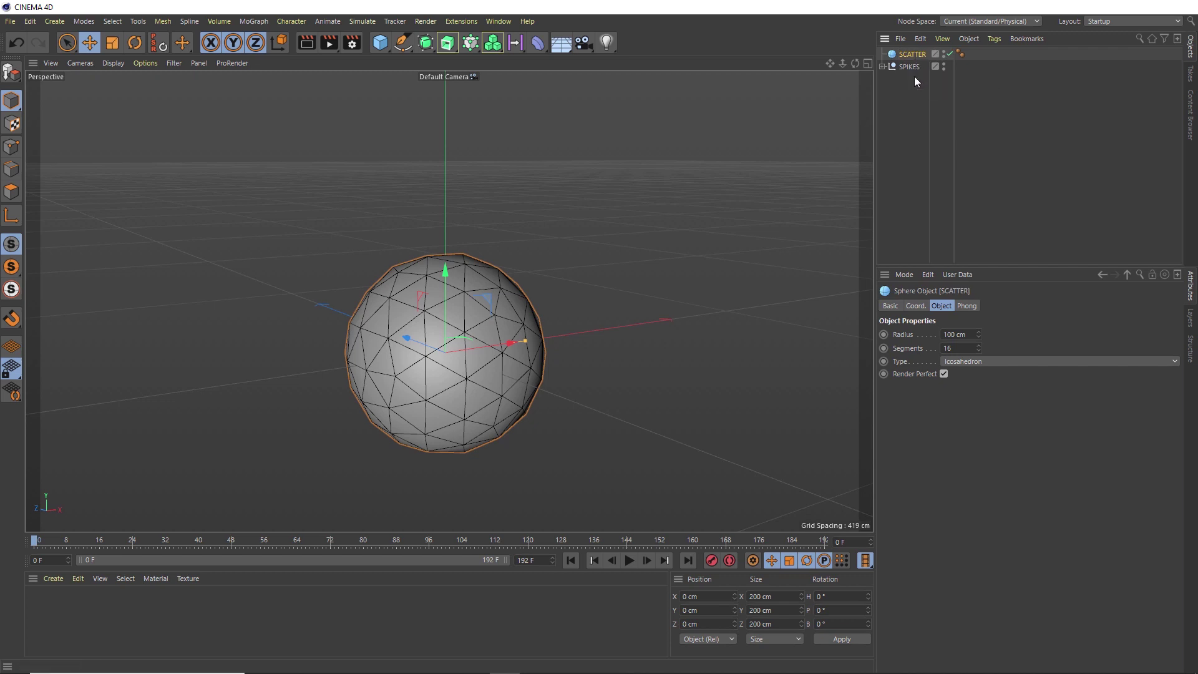
# Step: Place the SPIKES group under a new Cloner and turn off wireframe shading
pyautogui.click(915, 76)
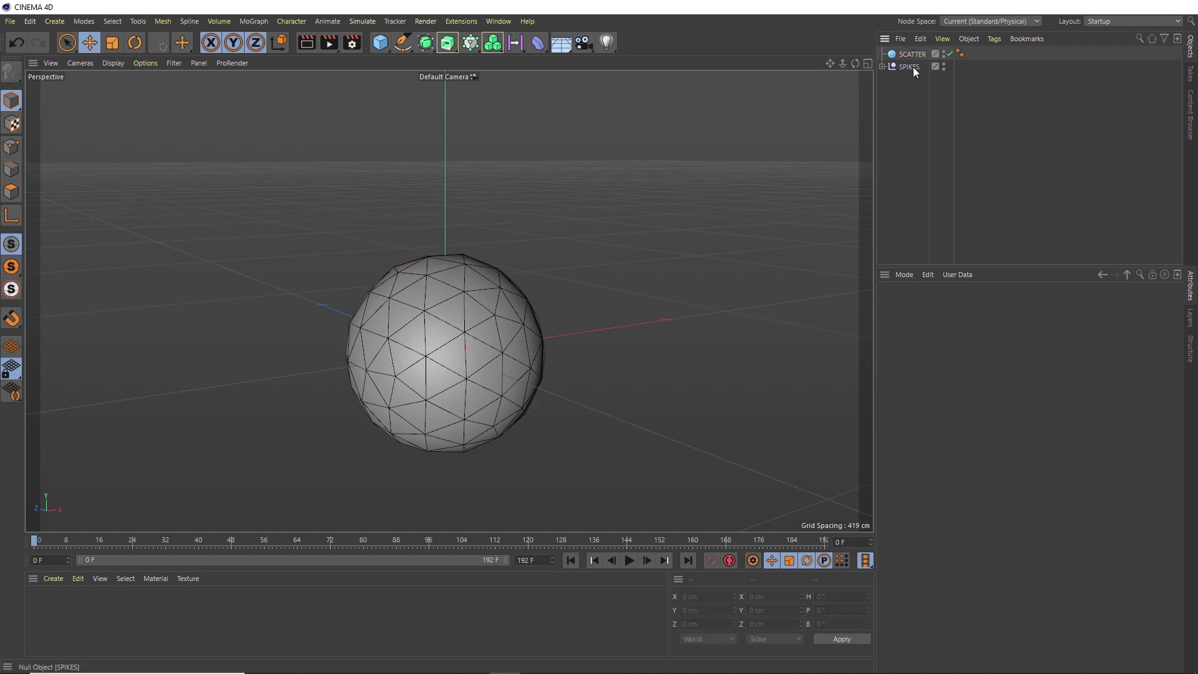
pyautogui.click(912, 66)
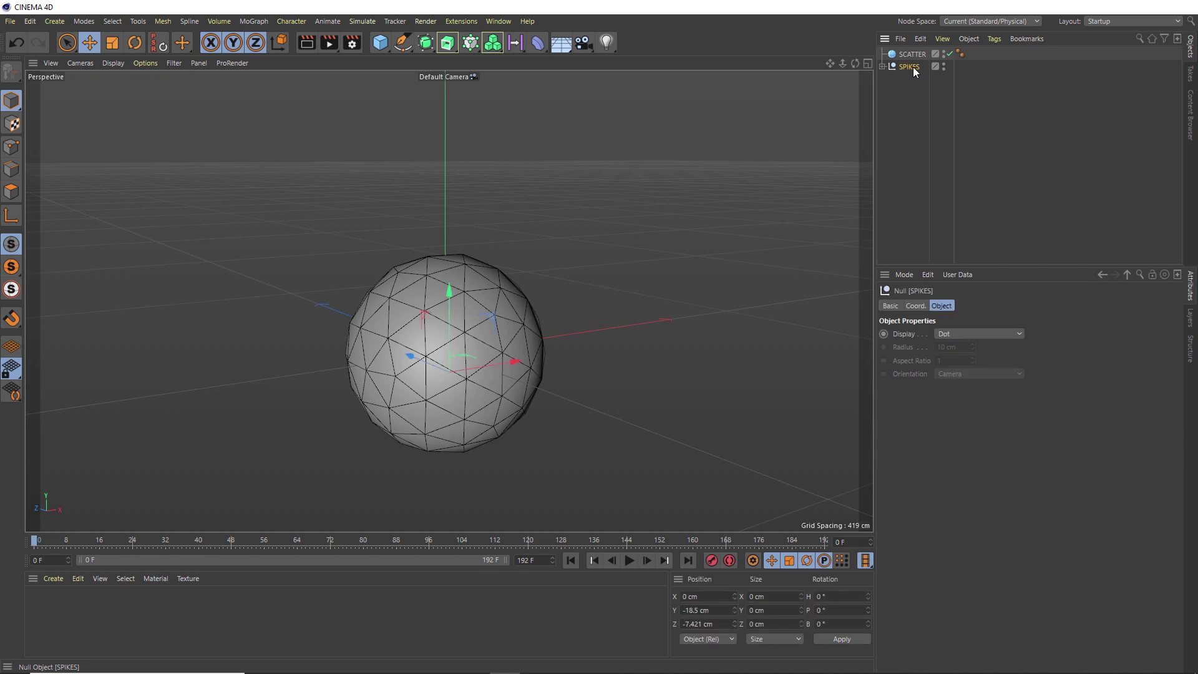
pyautogui.keyDown('alt'); pyautogui.click(470, 43); pyautogui.keyUp('alt')
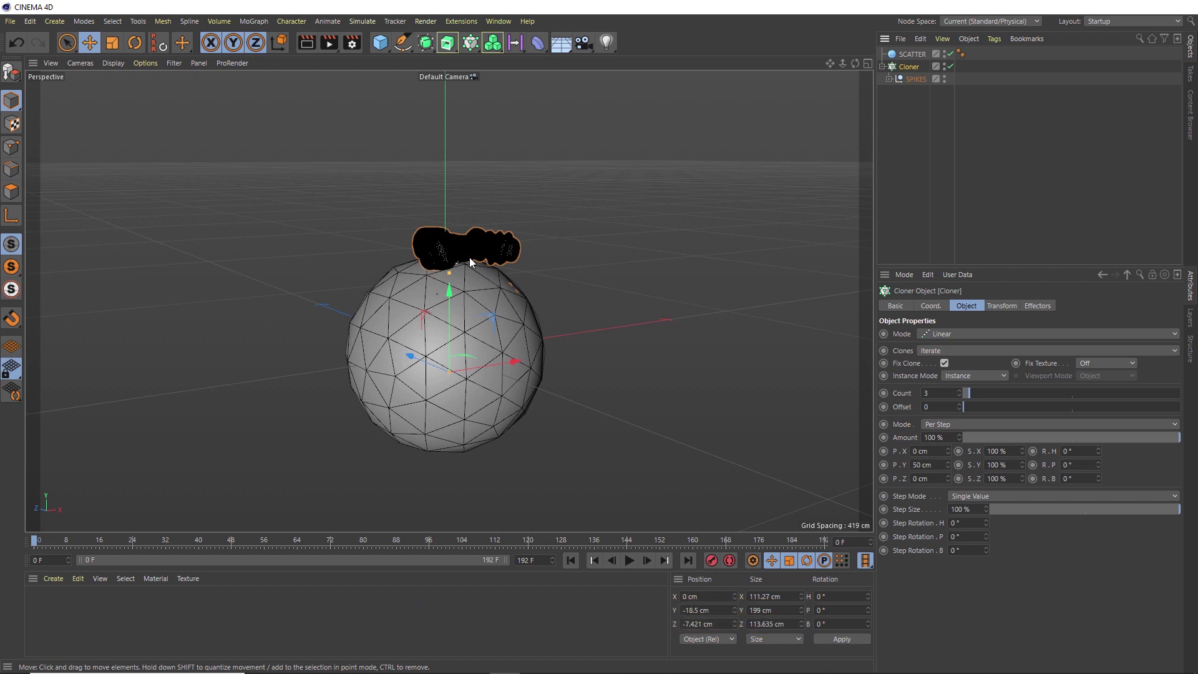
pyautogui.press('n')
pyautogui.press('a')
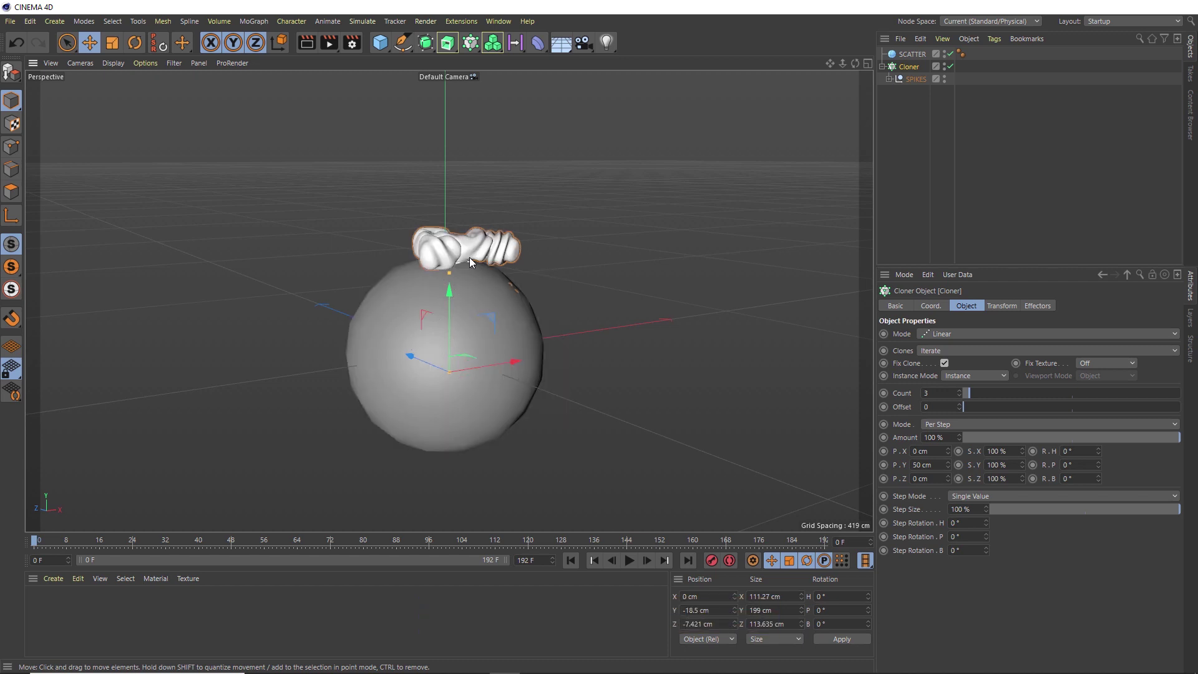
# Step: Set the Cloner's instance mode to Render Instance and its mode to Object
pyautogui.click(961, 378)
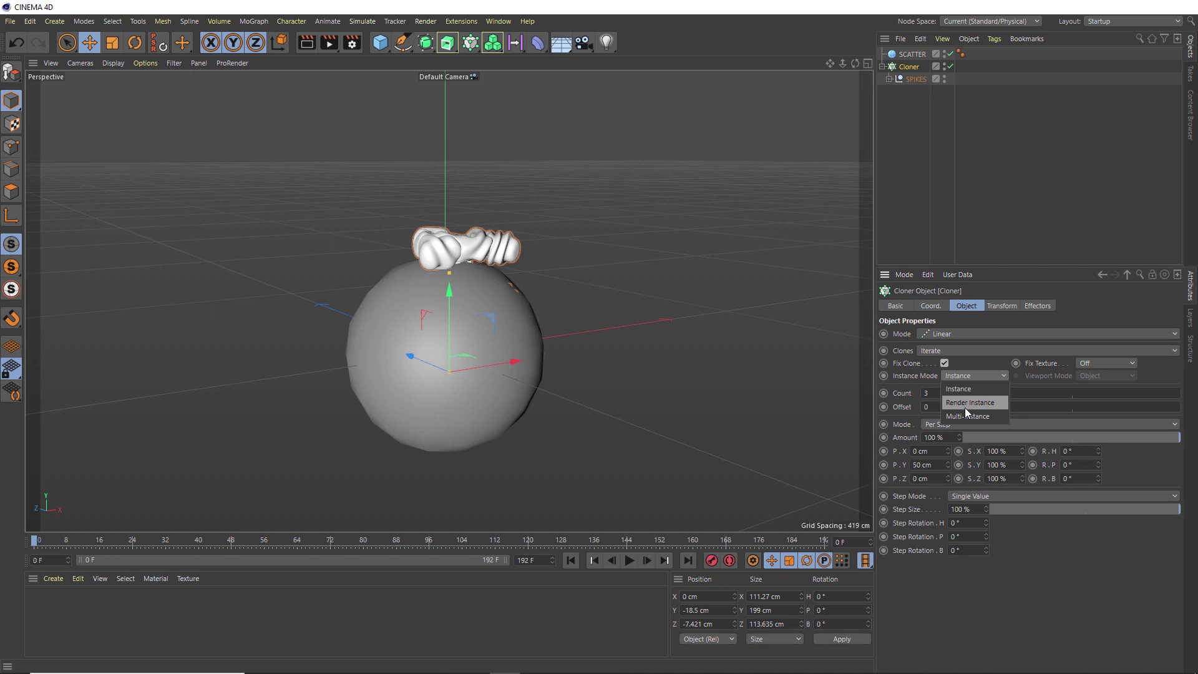
pyautogui.press('Escape')
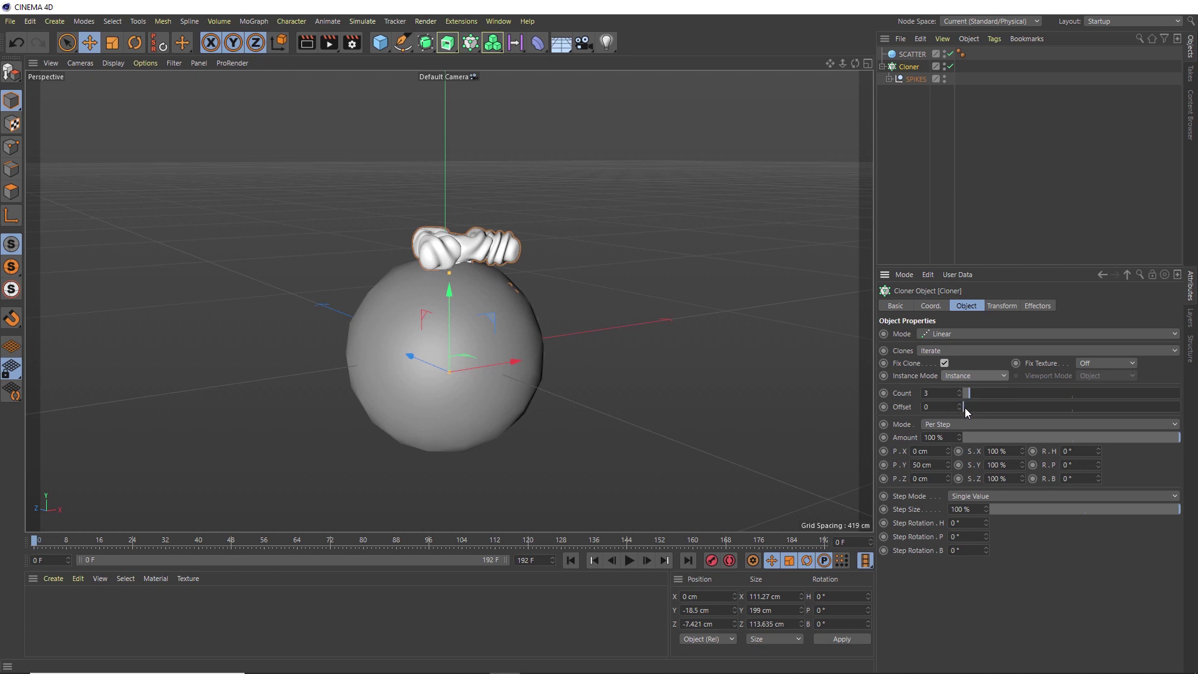
pyautogui.click(961, 375)
pyautogui.click(967, 387)
pyautogui.click(955, 335)
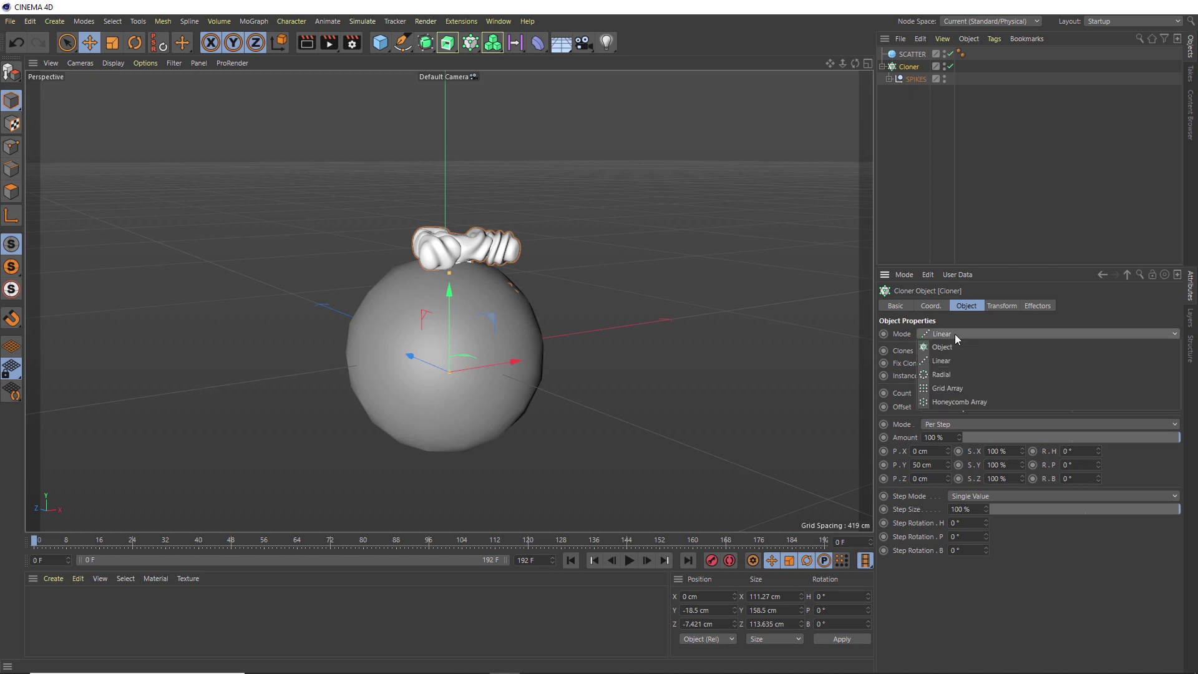
pyautogui.click(958, 347)
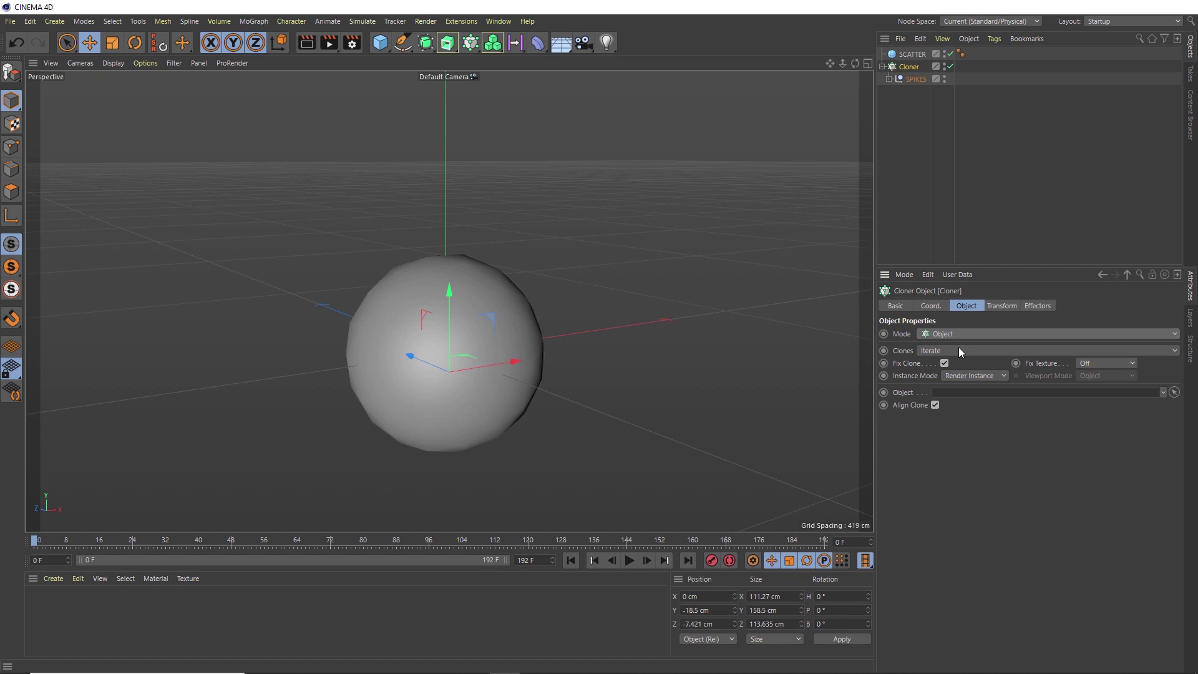
# Step: Link SCATTER as the Cloner's object and distribute clones on every vertex
pyautogui.click(914, 55)
pyautogui.moveTo(914, 55); pyautogui.dragTo(958, 400)
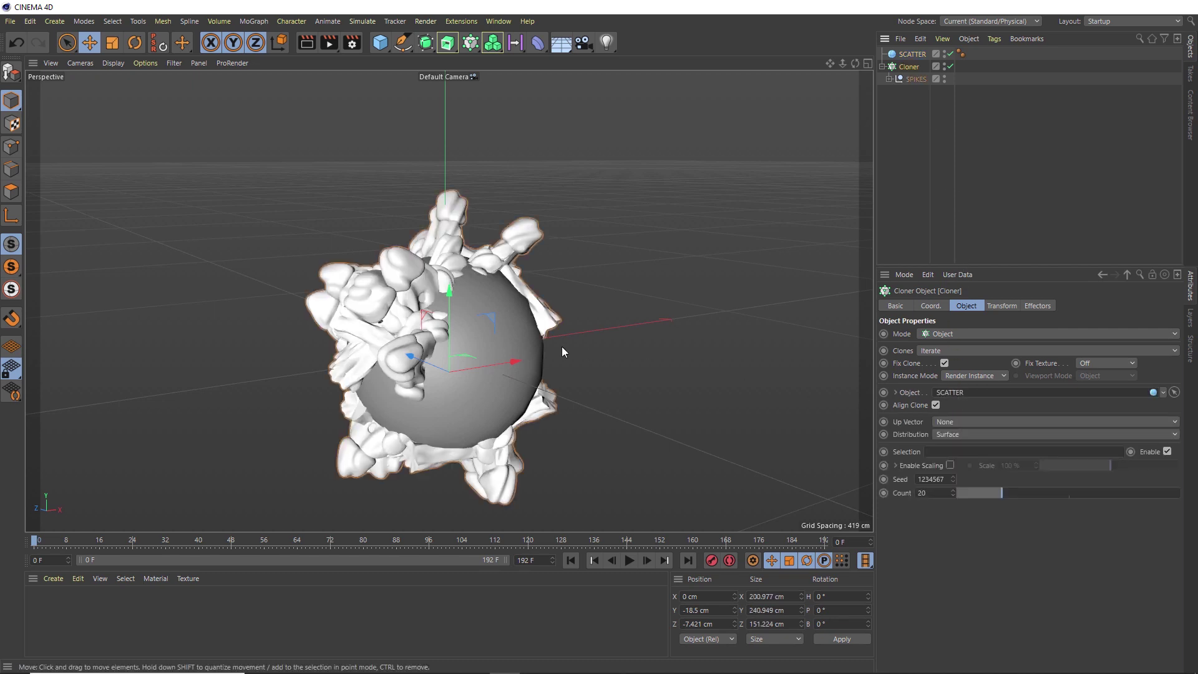
pyautogui.keyDown('alt'); pyautogui.moveTo(481, 357); pyautogui.dragTo(415, 347); pyautogui.keyUp('alt')
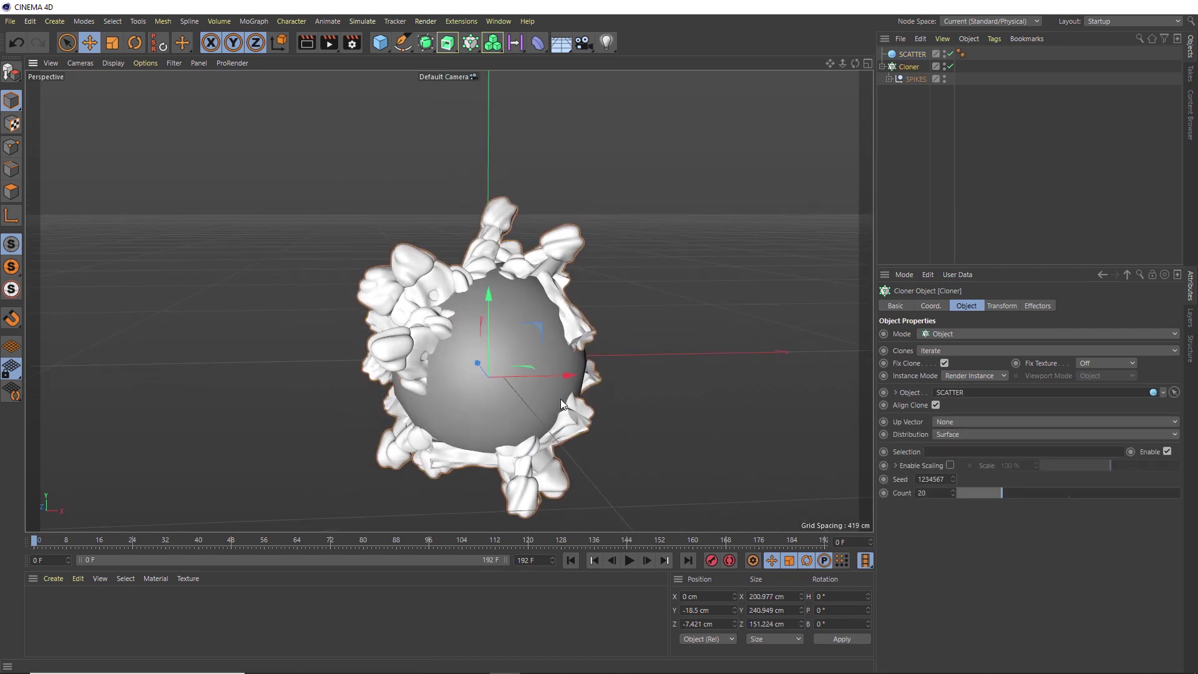
pyautogui.click(943, 439)
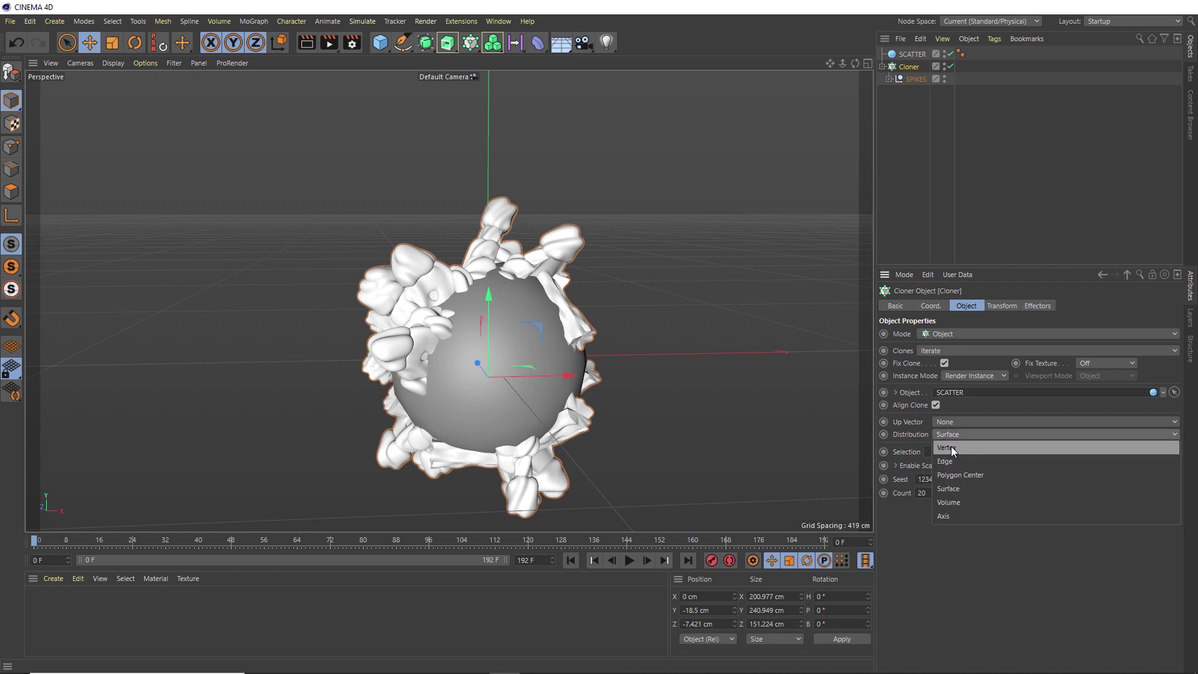
pyautogui.click(955, 447)
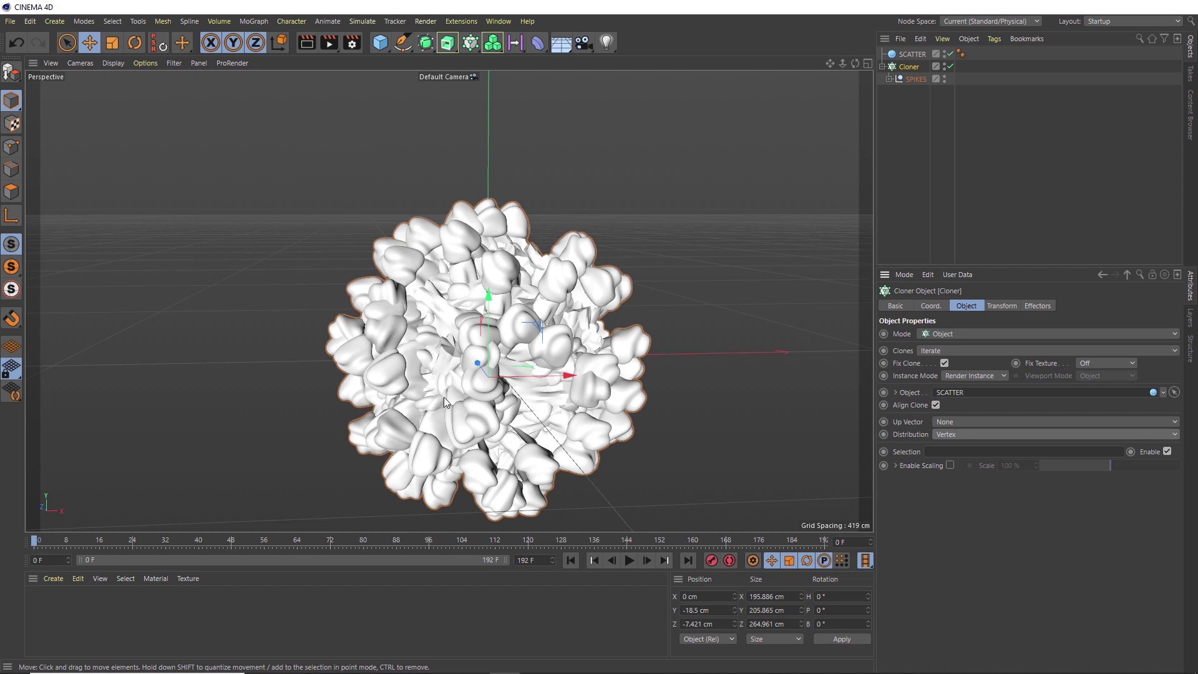
pyautogui.keyDown('alt'); pyautogui.moveTo(462, 390); pyautogui.dragTo(454, 380); pyautogui.keyUp('alt')
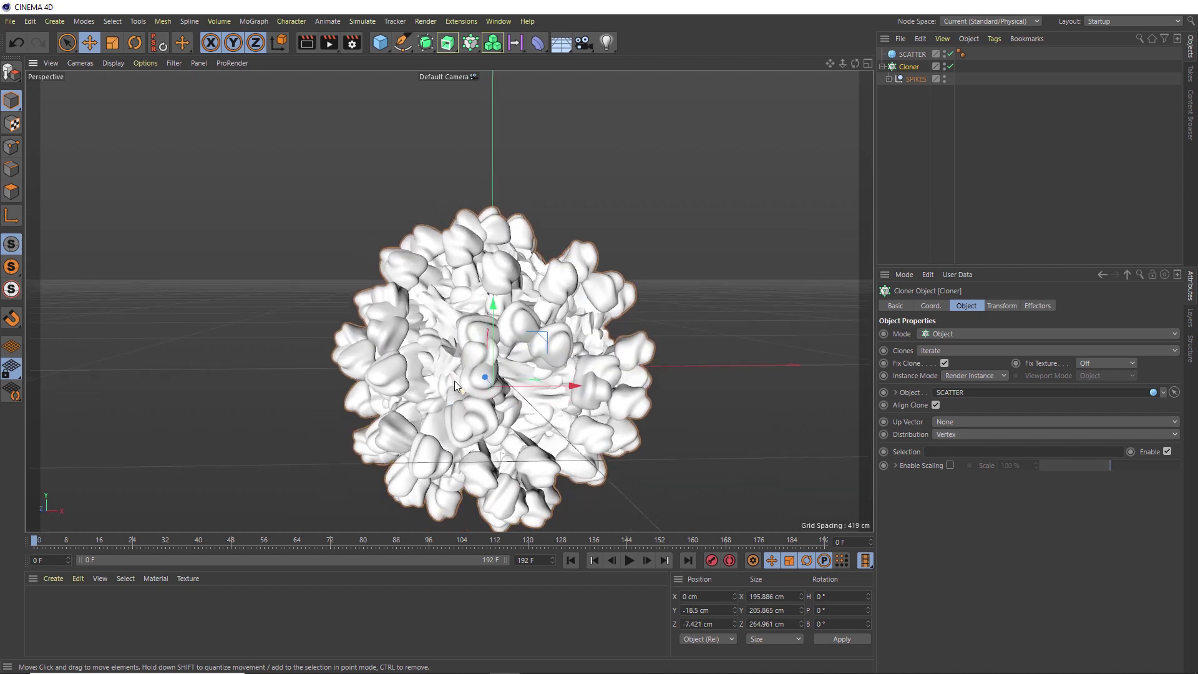
# Step: Scale the clones to 0.2 on X, Y and Z
pyautogui.click(999, 305)
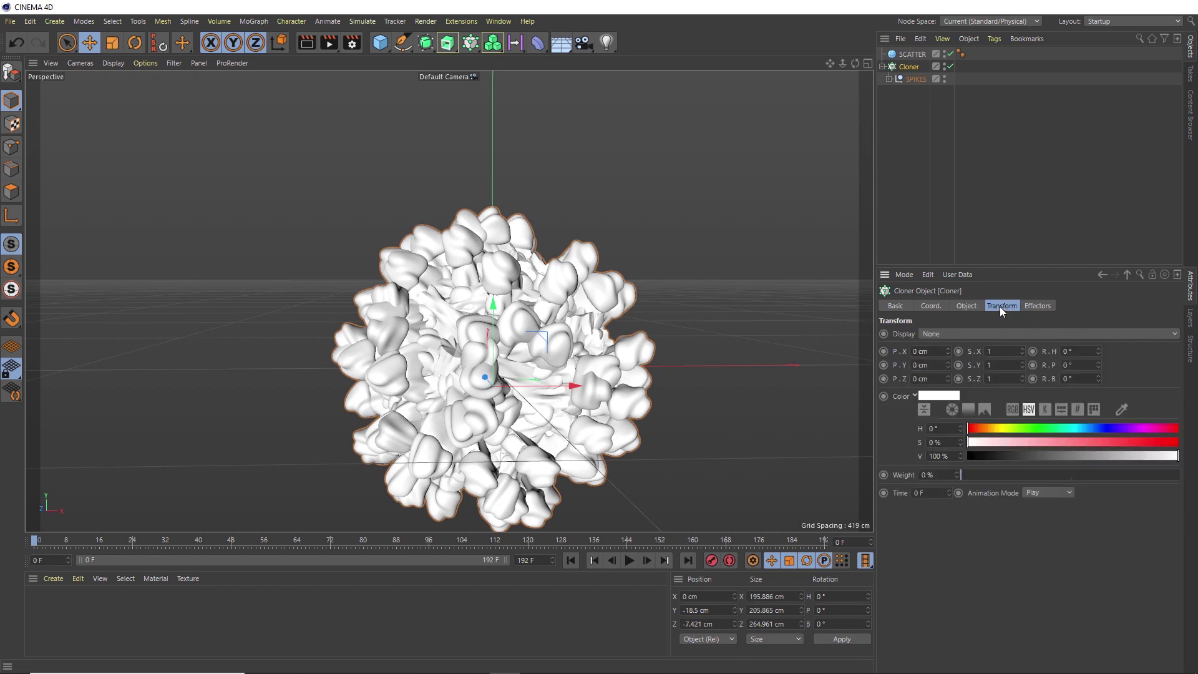
pyautogui.doubleClick(1006, 350)
pyautogui.write('0.2')
pyautogui.press('Tab')
pyautogui.write('0.2')
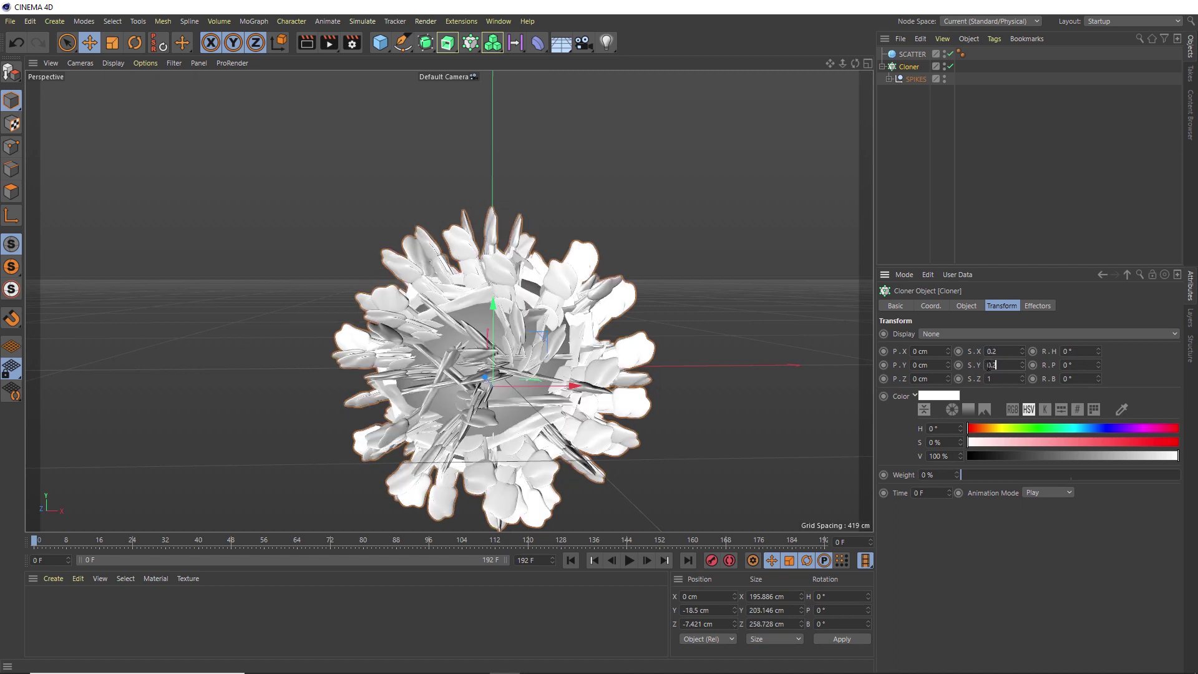
pyautogui.press('Tab')
pyautogui.write('0.2')
pyautogui.press('Return')
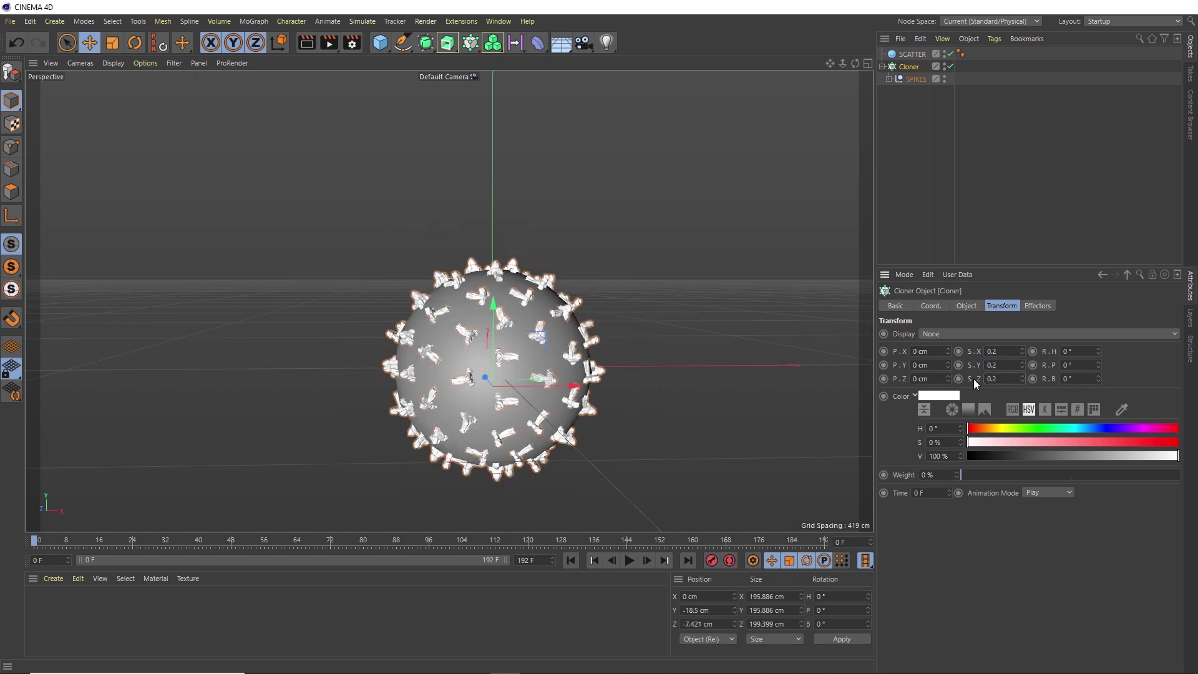
pyautogui.keyDown('alt'); pyautogui.moveTo(470, 364); pyautogui.dragTo(508, 349); pyautogui.keyUp('alt')
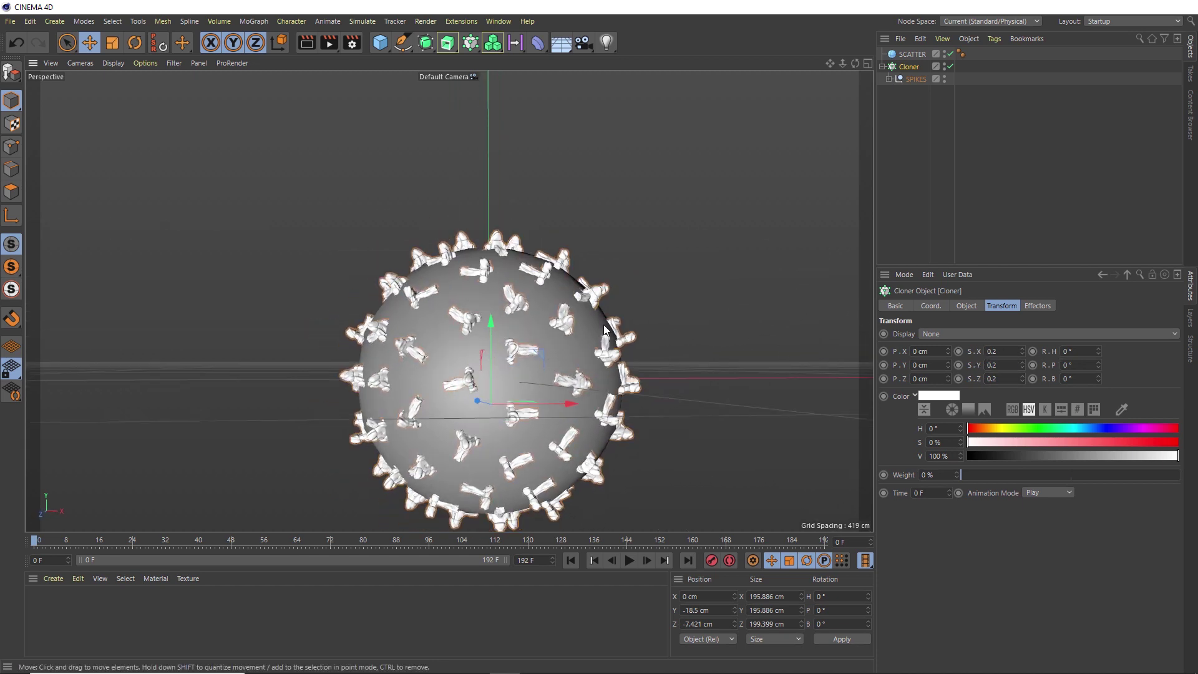
# Step: Pitch the clones -90° so the spikes stand upright
pyautogui.moveTo(1098, 352); pyautogui.dragTo(1102, 365)
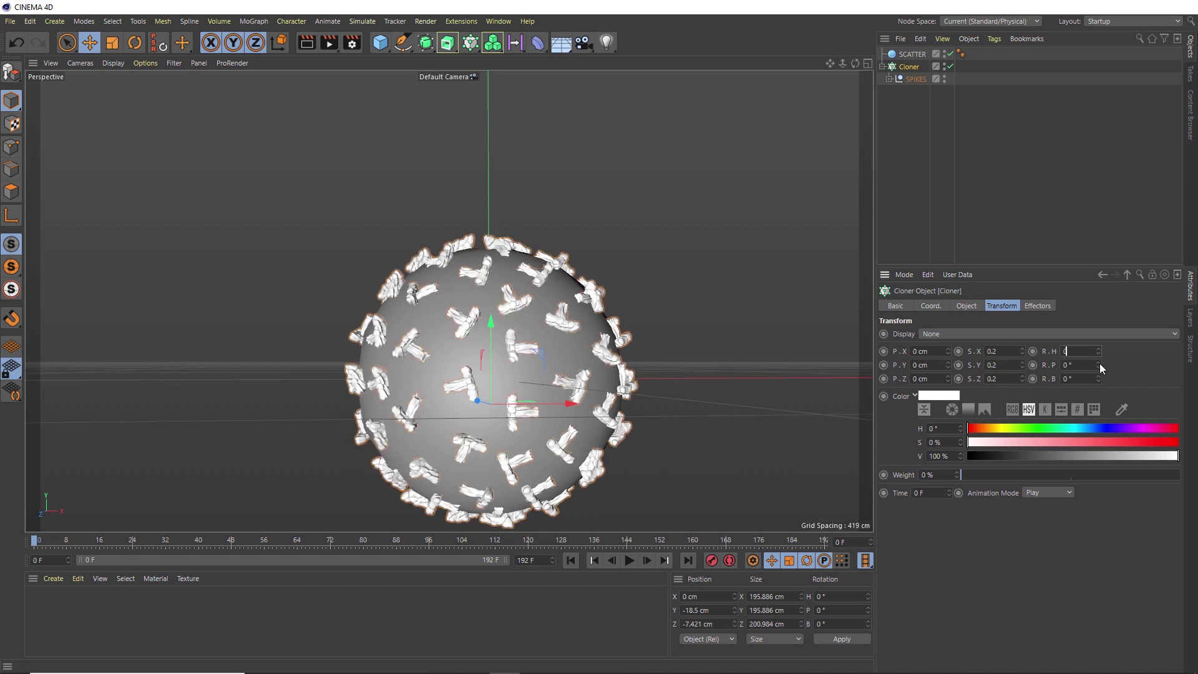
pyautogui.press('Tab')
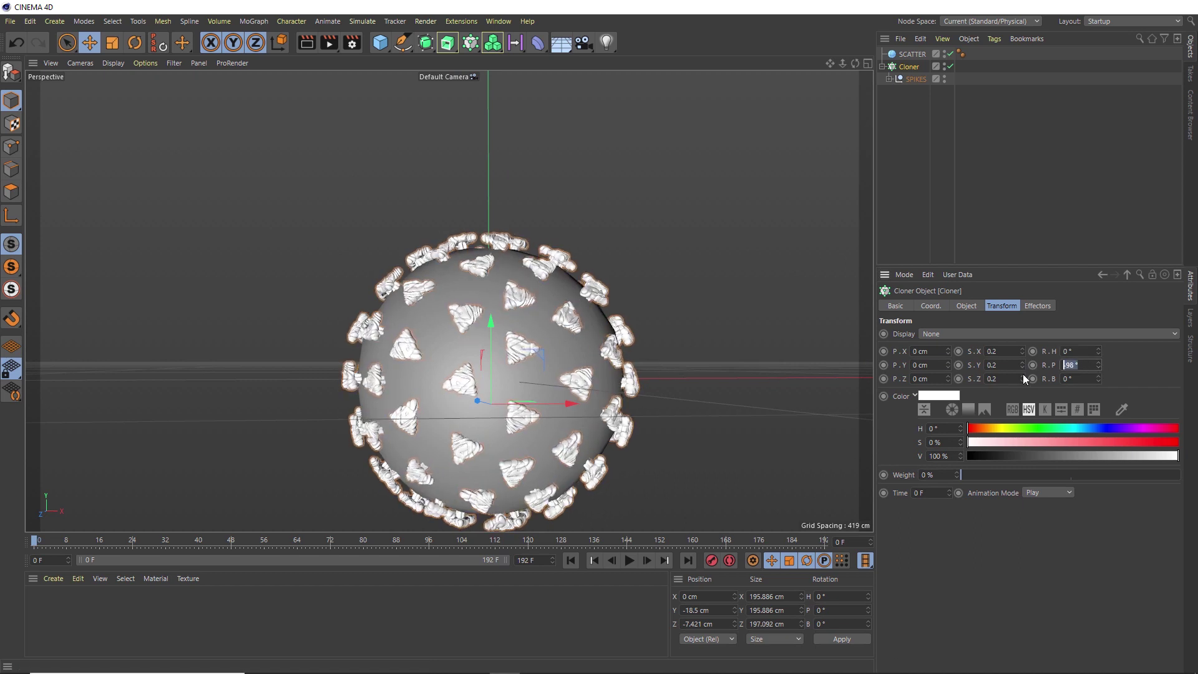
pyautogui.write('-90')
pyautogui.press('Return')
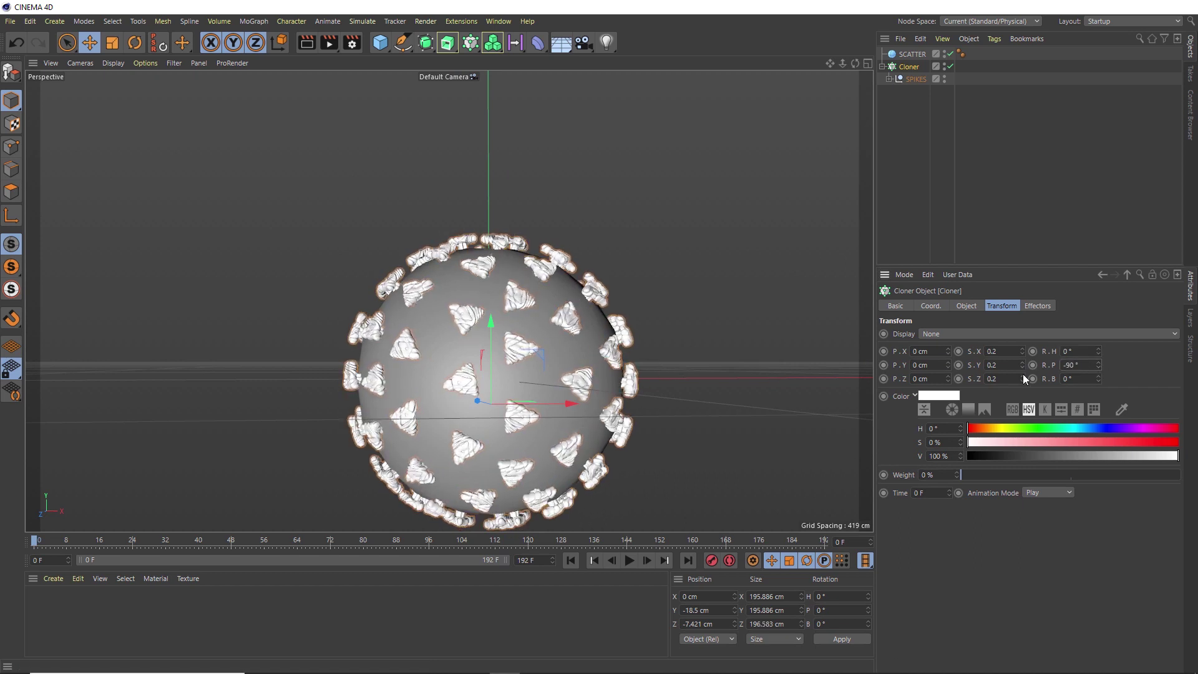
pyautogui.keyDown('alt'); pyautogui.moveTo(514, 326); pyautogui.dragTo(513, 248); pyautogui.keyUp('alt')
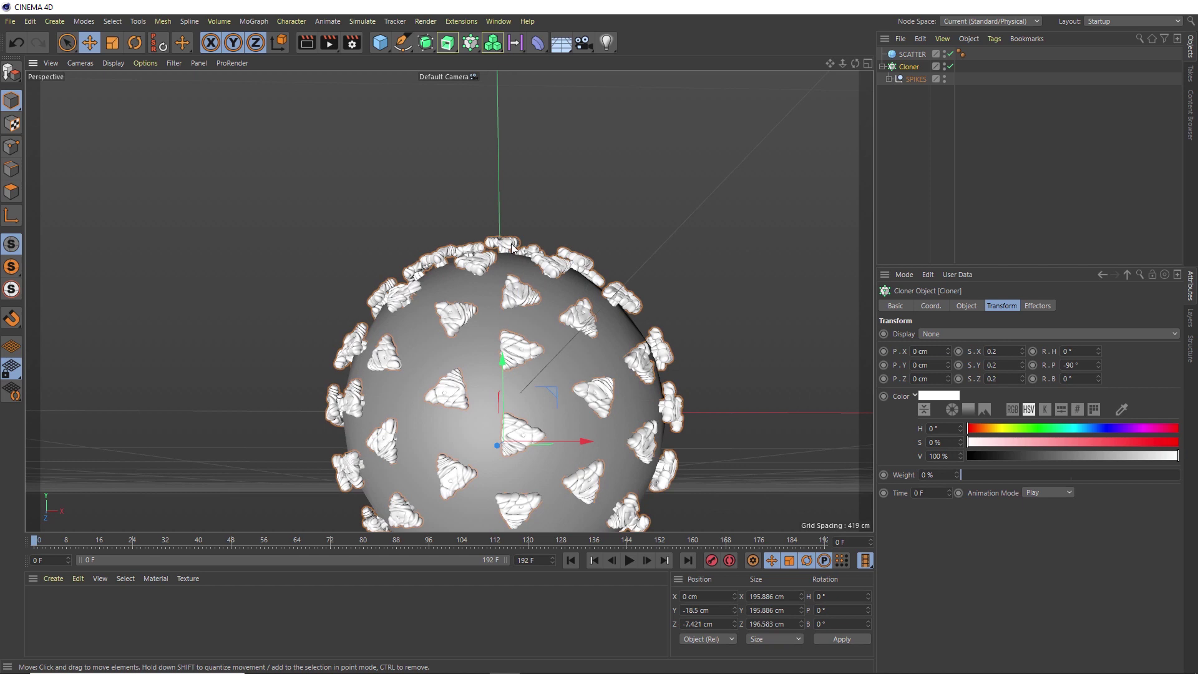
# Step: Offset the clones 15 cm in Z to push spikes outward from the sphere
pyautogui.moveTo(947, 378)
pyautogui.mouseDown()
pyautogui.moveTo(947, 353)
pyautogui.moveTo(947, 382)
pyautogui.mouseUp()
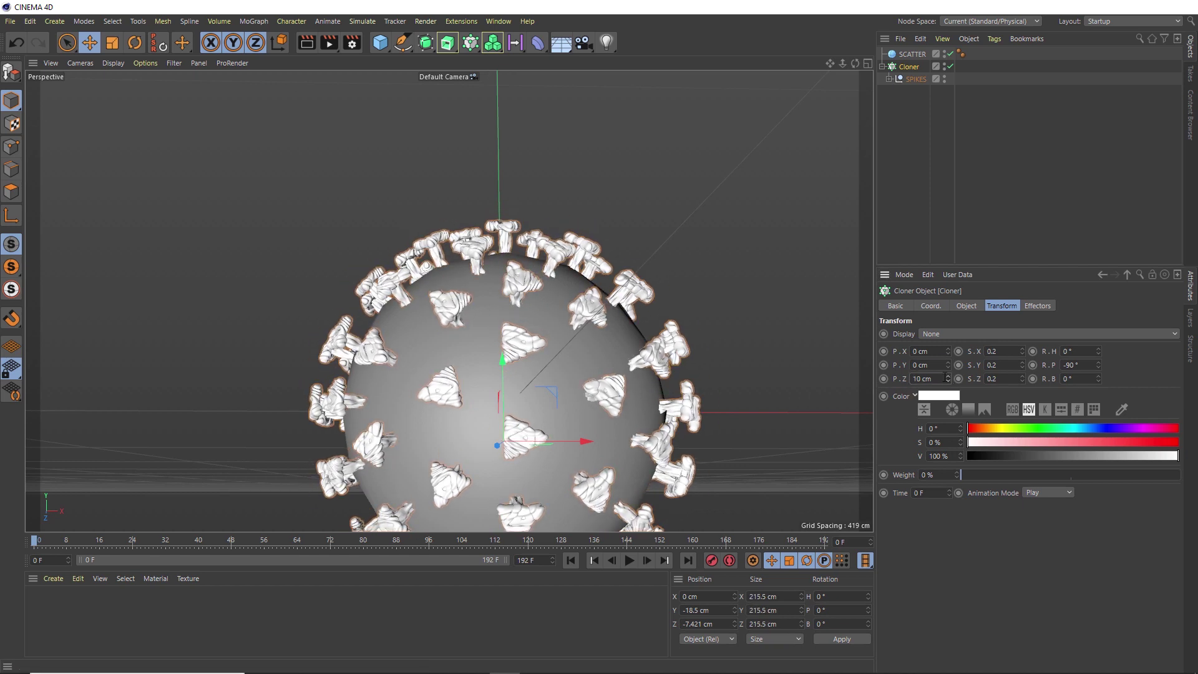
pyautogui.click(915, 378)
pyautogui.write('15')
pyautogui.press('Return')
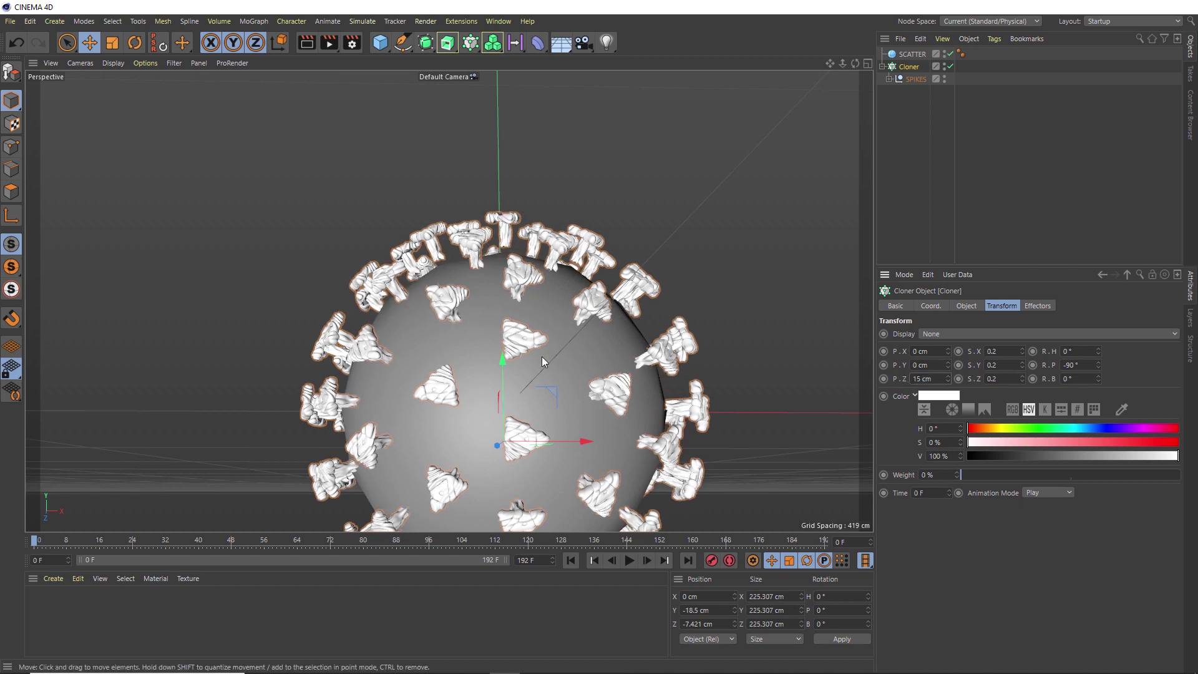
pyautogui.keyDown('alt'); pyautogui.moveTo(541, 362); pyautogui.dragTo(519, 373); pyautogui.keyUp('alt')
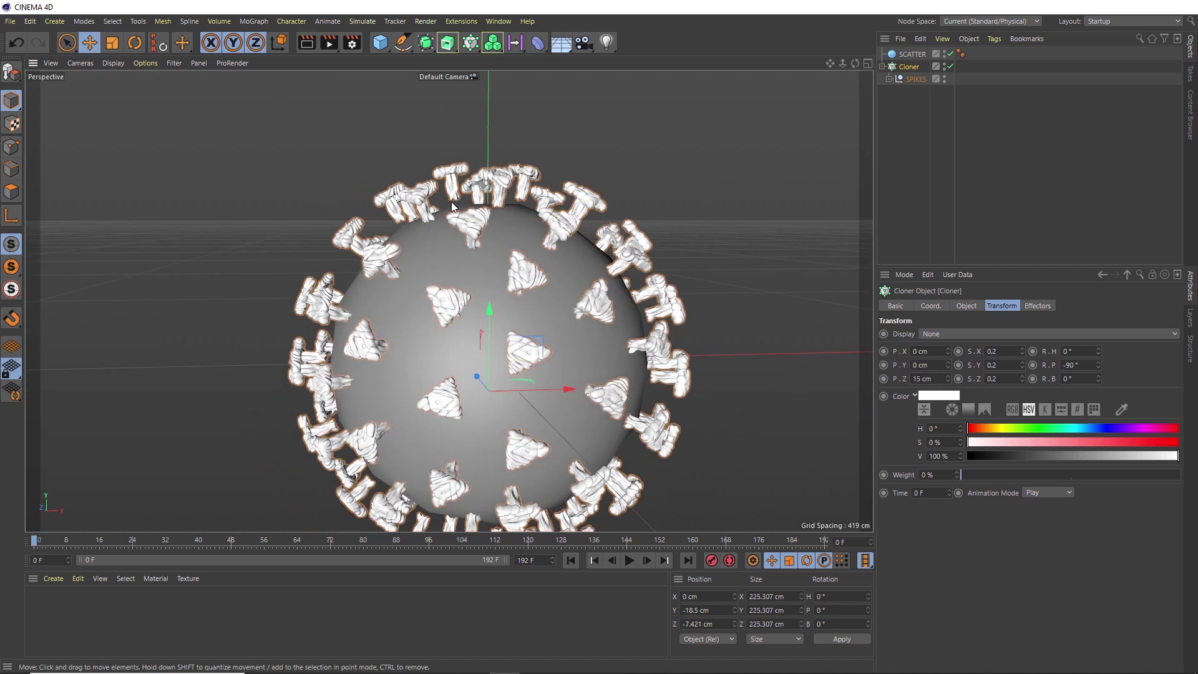
pyautogui.scroll(-3, 501, 268)
pyautogui.keyDown('alt'); pyautogui.moveTo(503, 290); pyautogui.dragTo(504, 223, button='middle'); pyautogui.keyUp('alt')
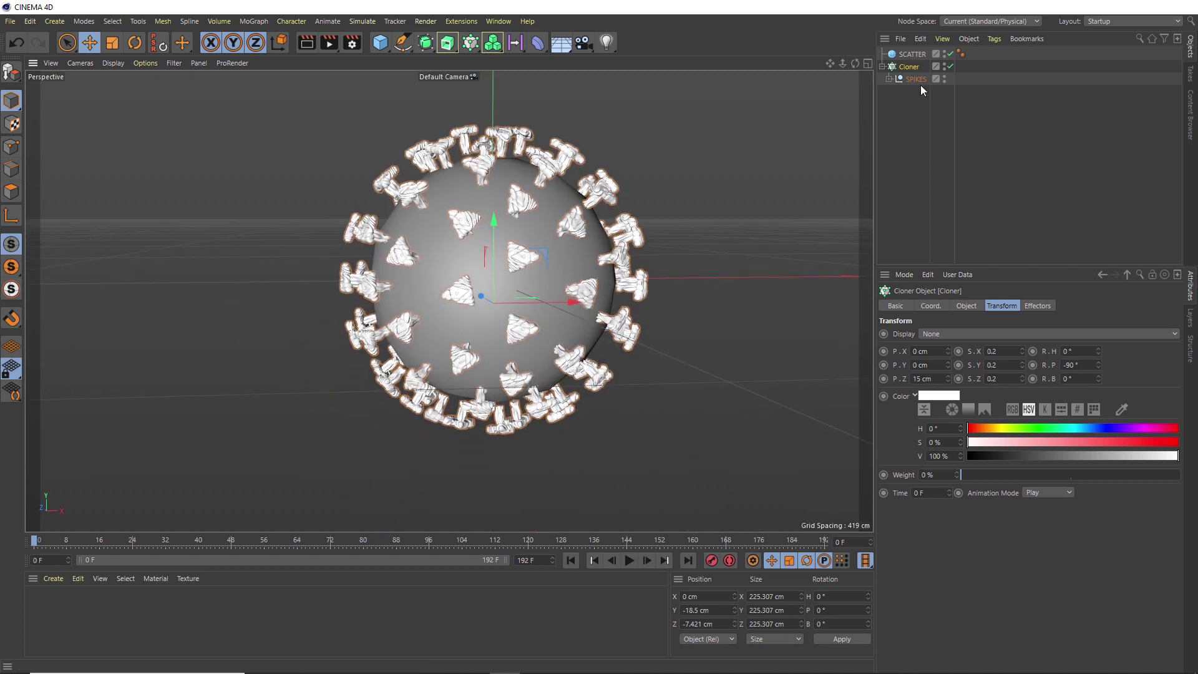
# Step: Ctrl-drag SCATTER to duplicate it and rename the copy BODY
pyautogui.click(911, 55)
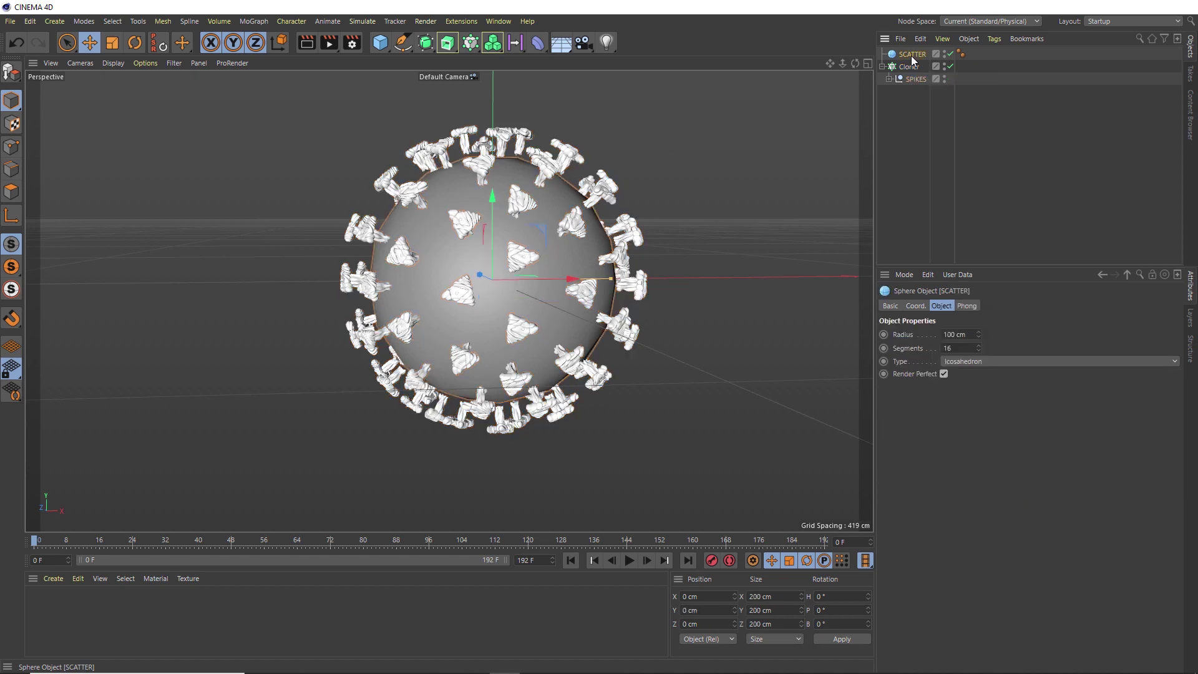
pyautogui.keyDown('ctrl'); pyautogui.moveTo(911, 53); pyautogui.dragTo(913, 55); pyautogui.keyUp('ctrl')
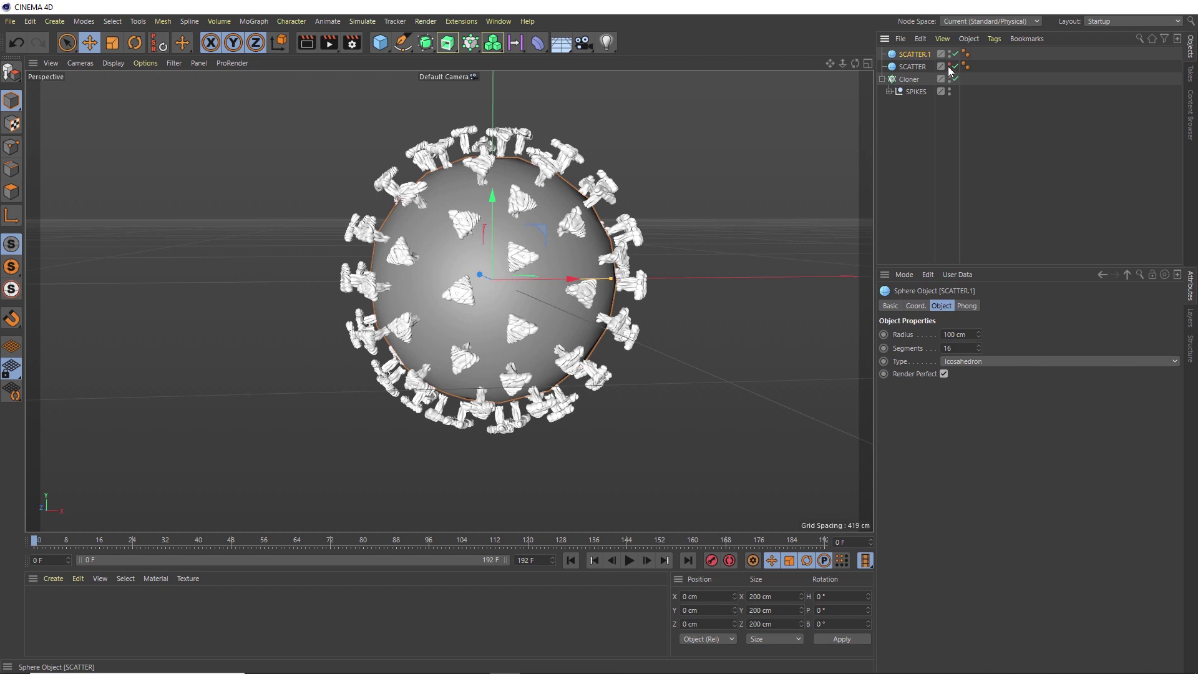
pyautogui.doubleClick(912, 54)
pyautogui.write('BODY')
pyautogui.press('Return')
# Step: Add a Displacer under BODY using Noise at 40 % global scale
pyautogui.click(537, 43)
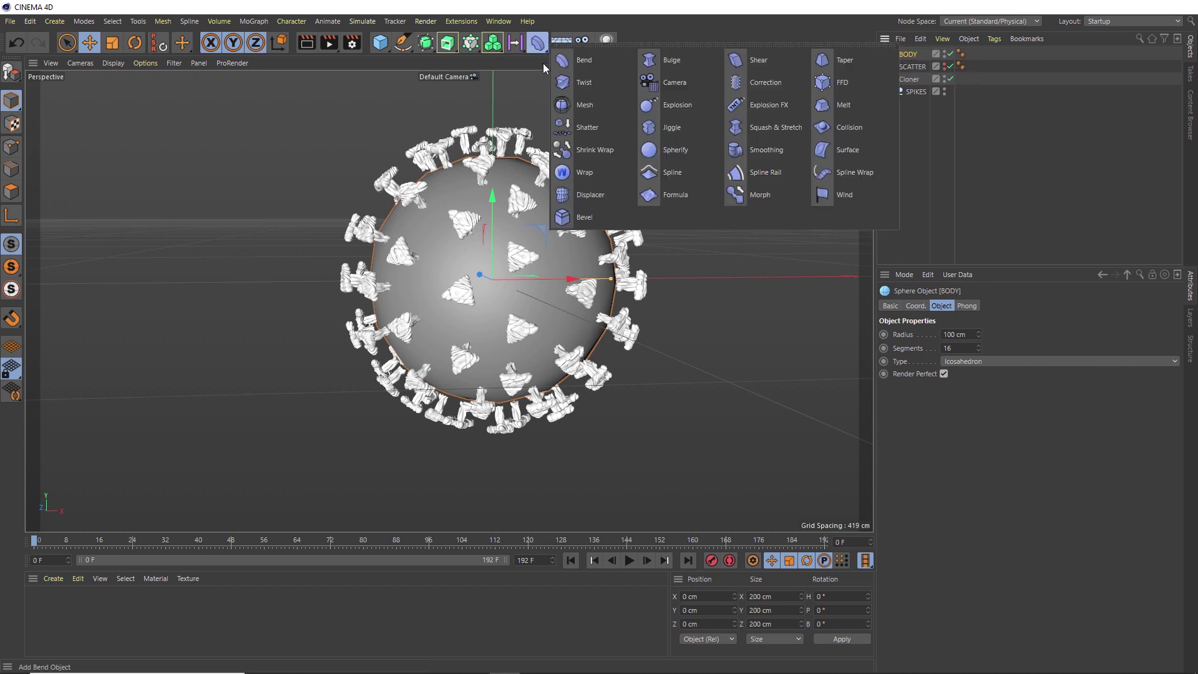
pyautogui.keyDown('shift'); pyautogui.click(600, 194); pyautogui.keyUp('shift')
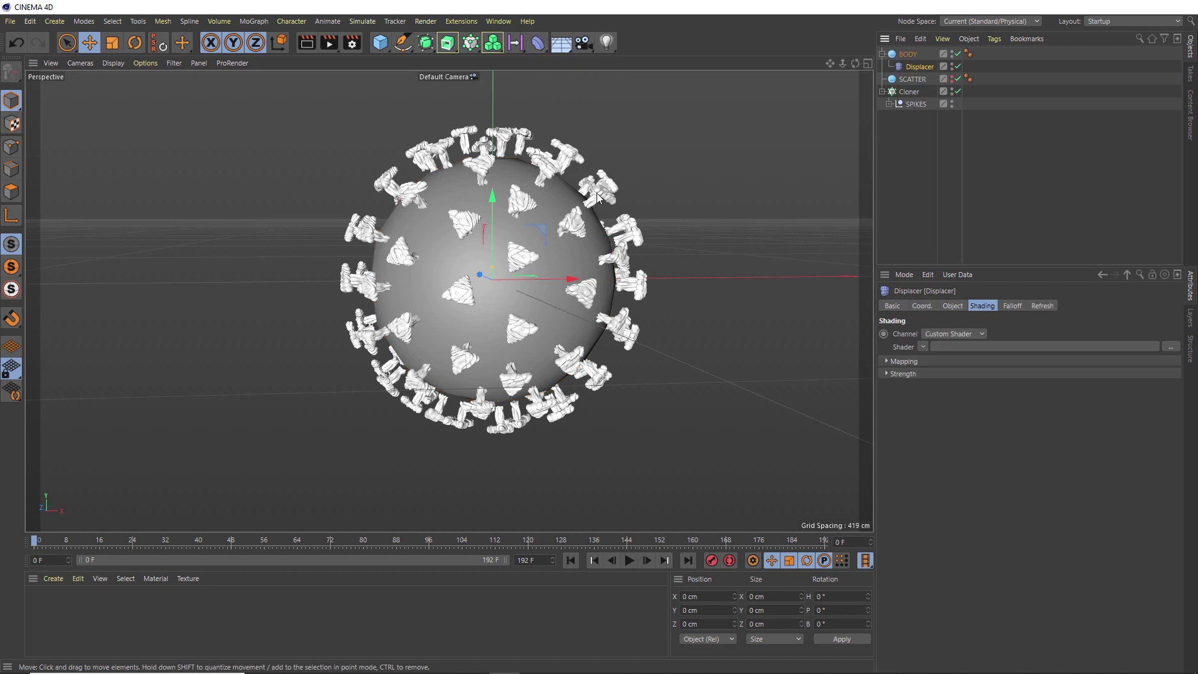
pyautogui.click(923, 347)
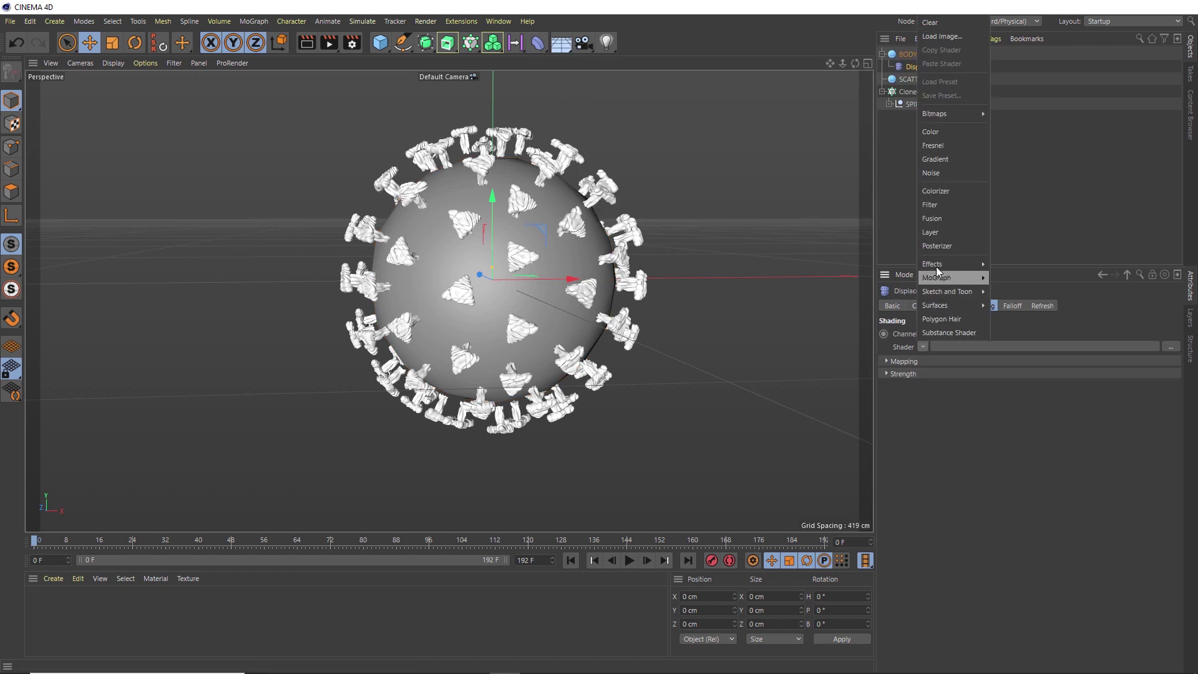
pyautogui.click(939, 174)
pyautogui.click(930, 374)
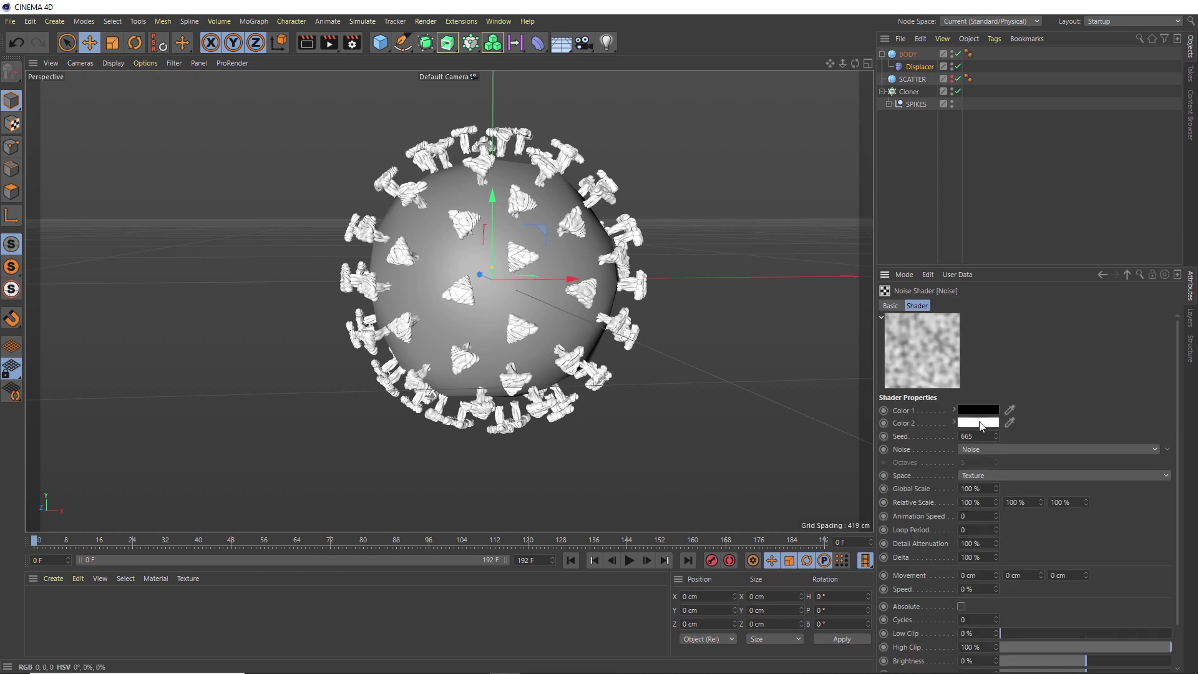
pyautogui.moveTo(997, 488); pyautogui.dragTo(961, 491)
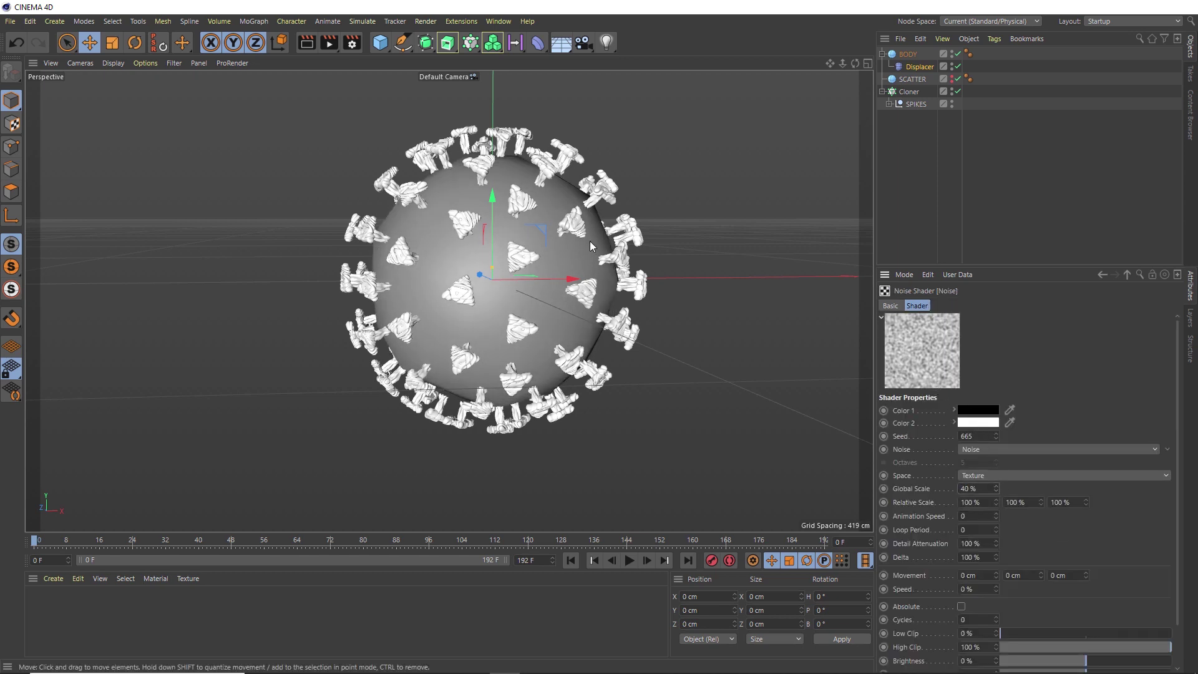
pyautogui.keyDown('alt'); pyautogui.moveTo(586, 245); pyautogui.dragTo(526, 289); pyautogui.keyUp('alt')
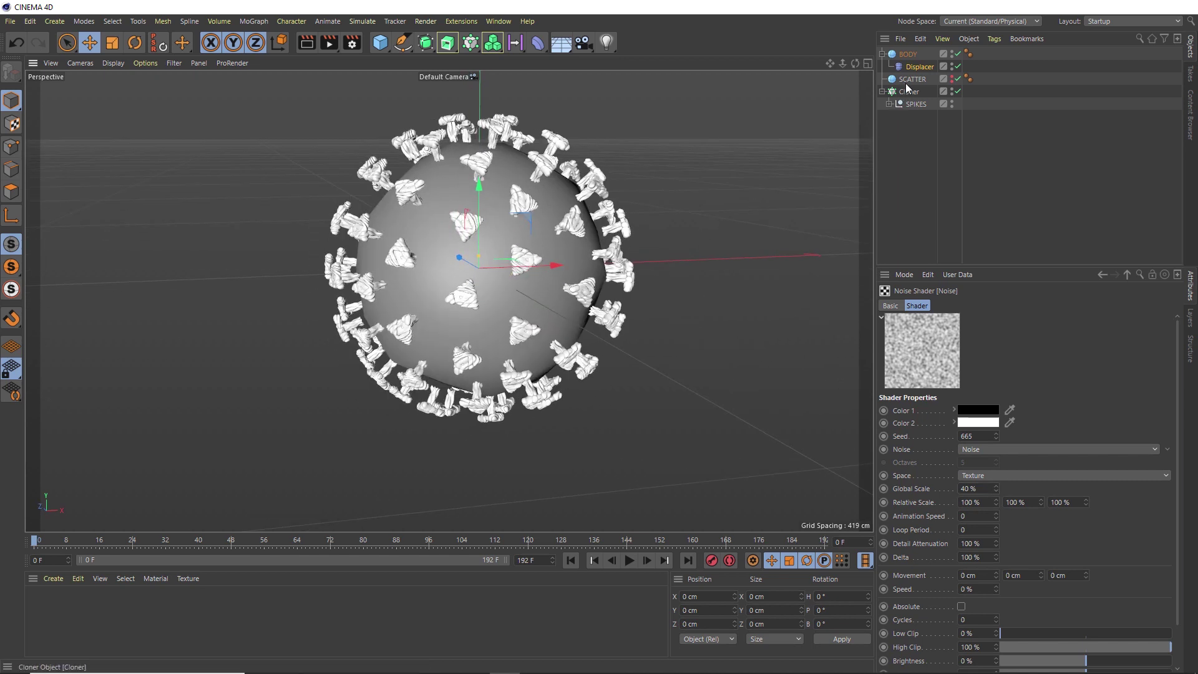
# Step: Raise the BODY sphere's segments from 16 to 500
pyautogui.click(905, 54)
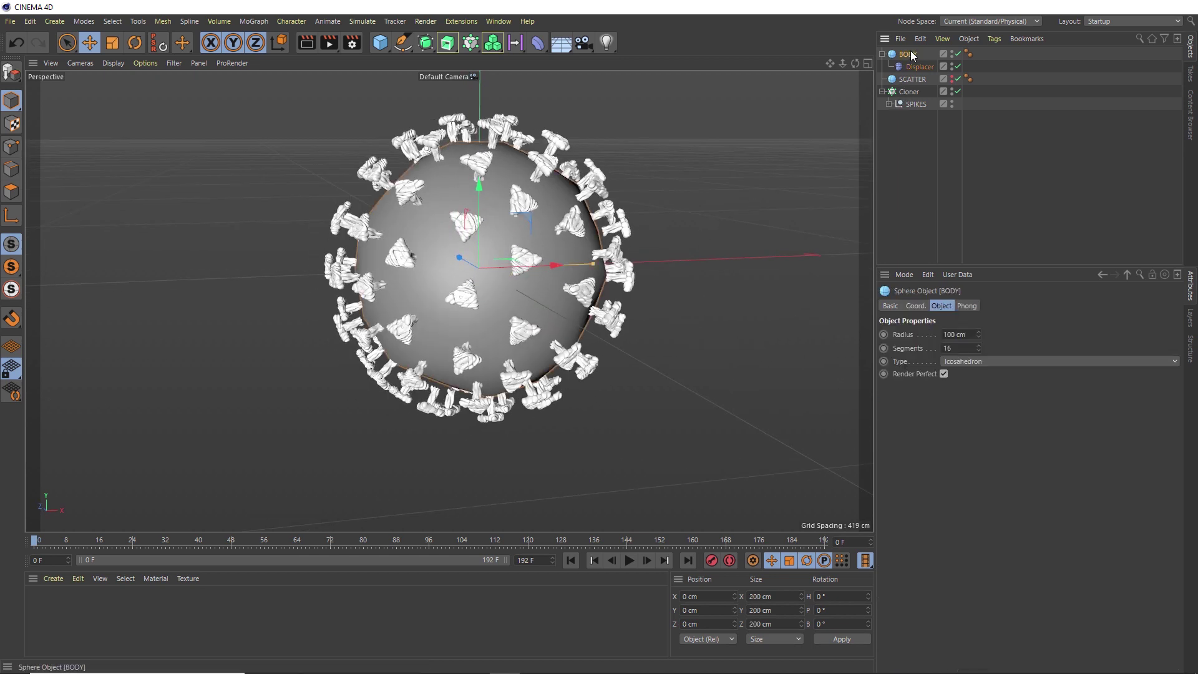
pyautogui.click(956, 349)
pyautogui.moveTo(957, 349); pyautogui.dragTo(939, 349)
pyautogui.write('500')
pyautogui.press('Return')
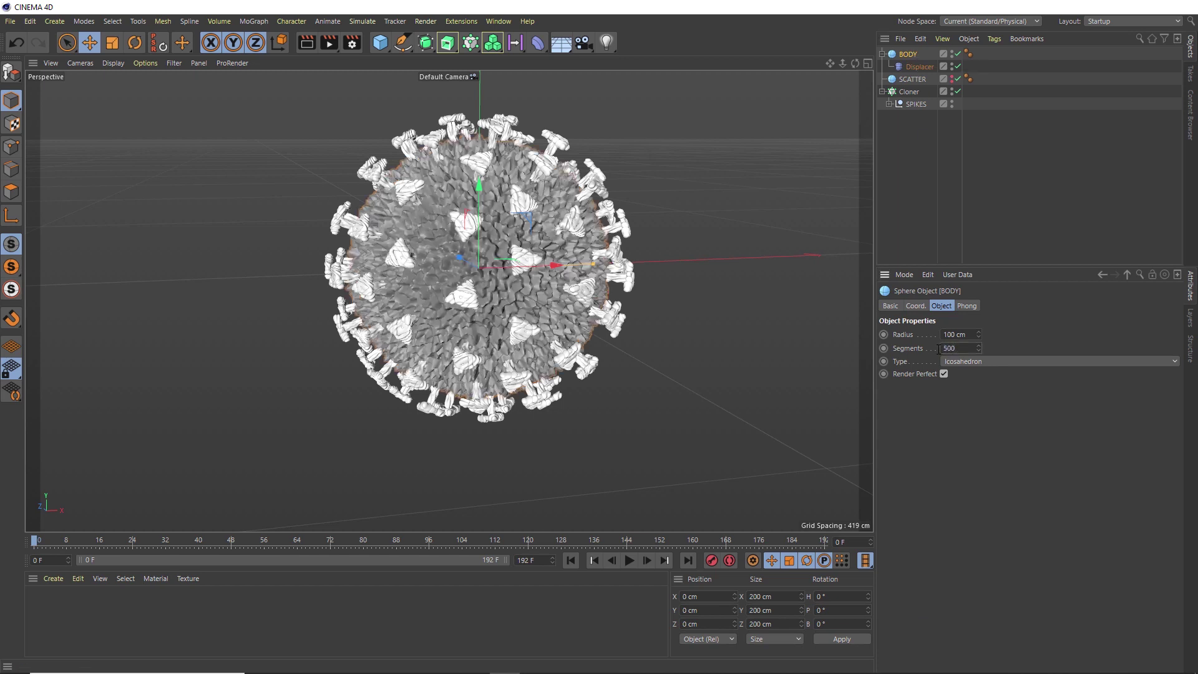
pyautogui.keyDown('alt'); pyautogui.moveTo(497, 279); pyautogui.dragTo(473, 287); pyautogui.keyUp('alt')
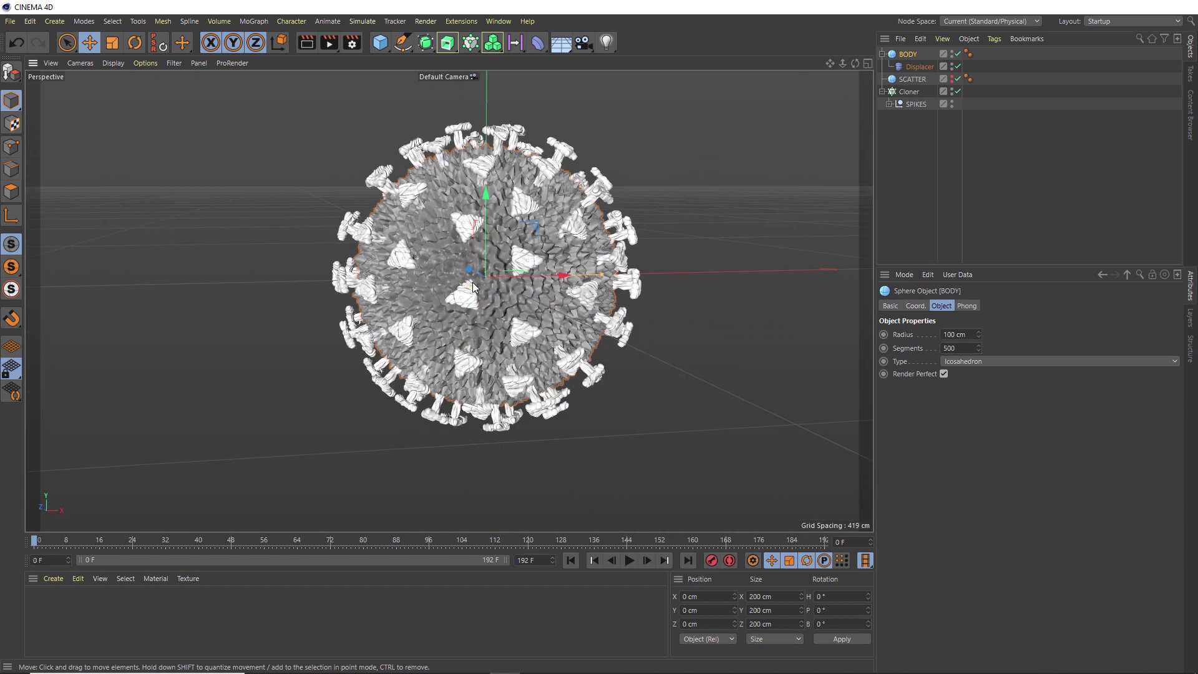
pyautogui.press('F5')
# Step: Show the Right view as skeleton lines over the virus reference, then re-maximize Perspective
pyautogui.middleClick(343, 356)
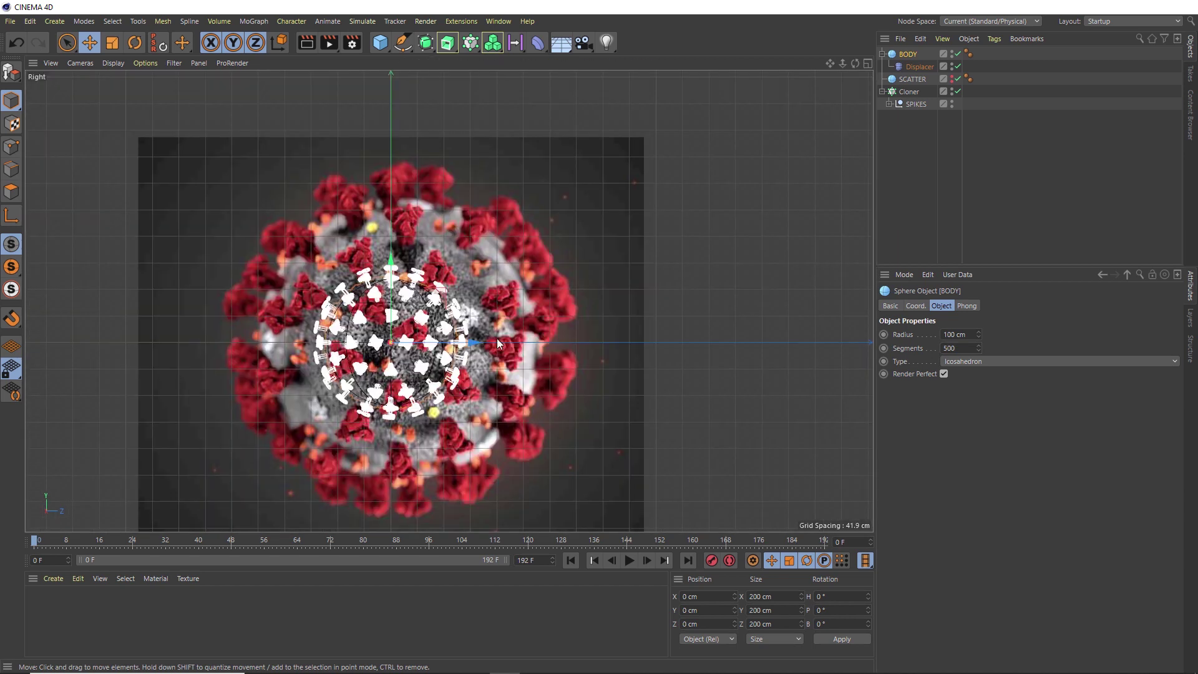
pyautogui.scroll(4, 482, 339)
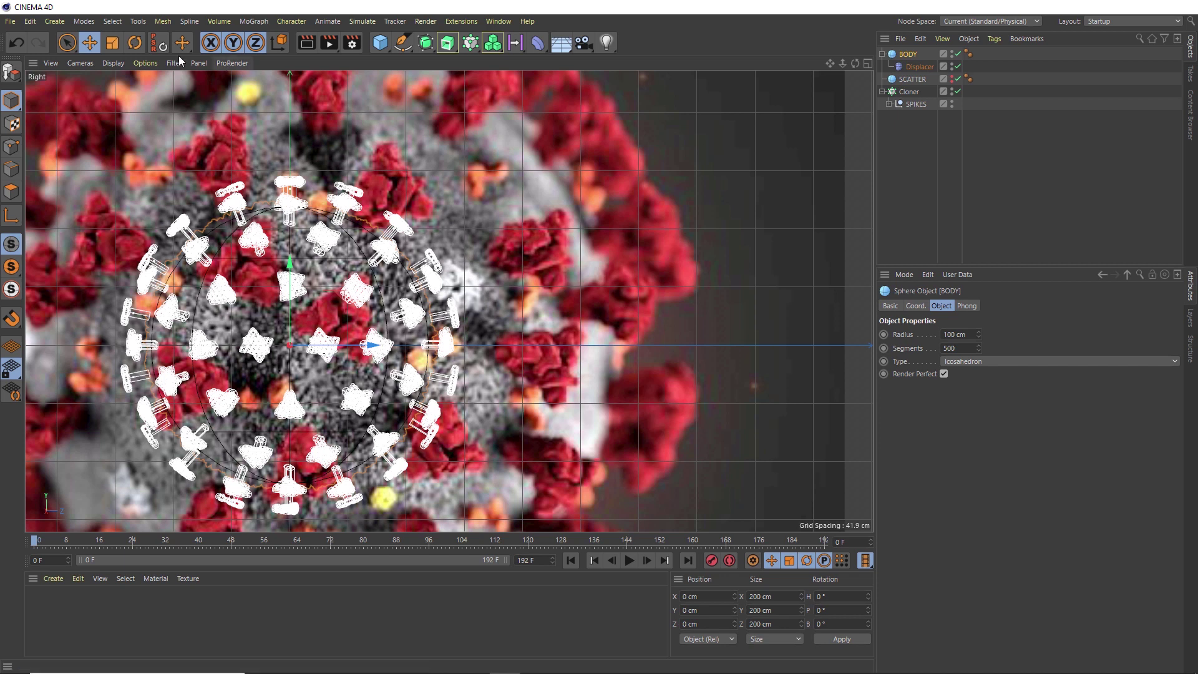
pyautogui.click(106, 63)
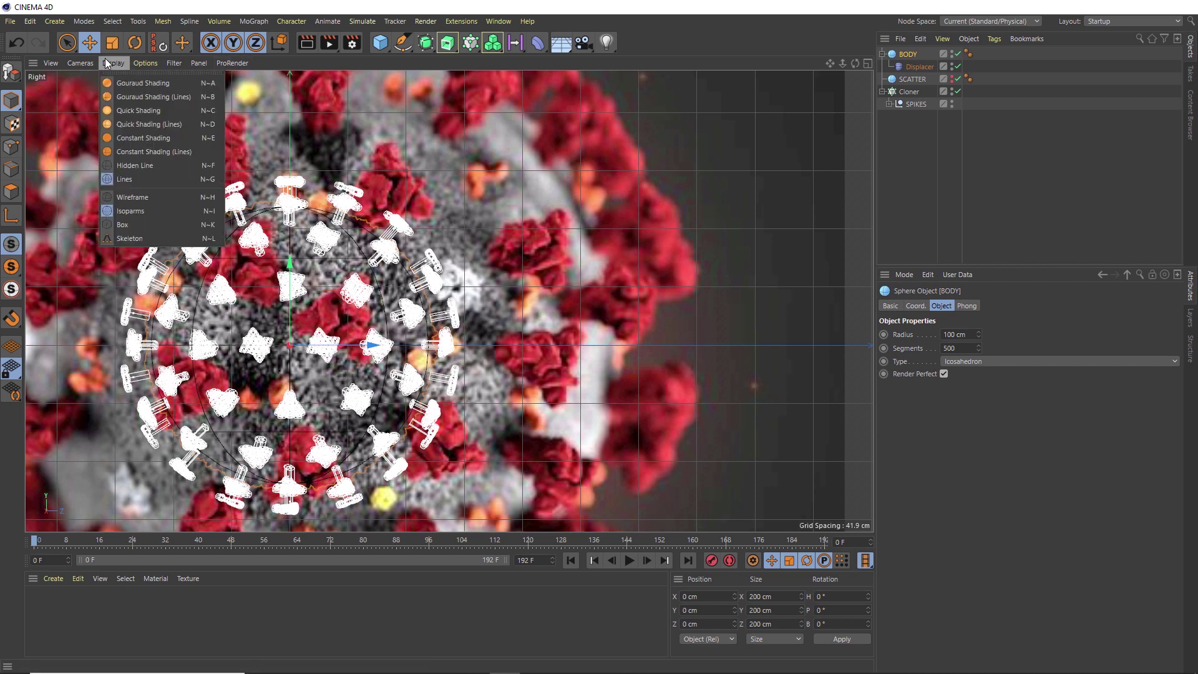
pyautogui.click(171, 237)
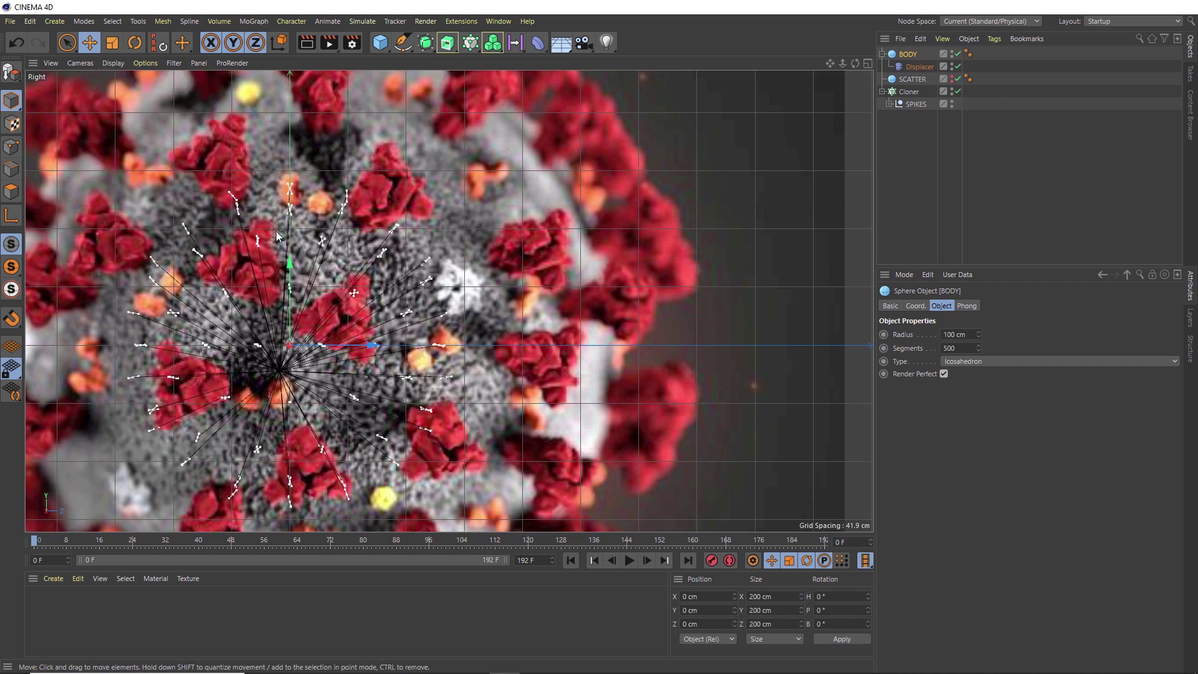
pyautogui.scroll(-5, 388, 174)
pyautogui.scroll(5, 389, 195)
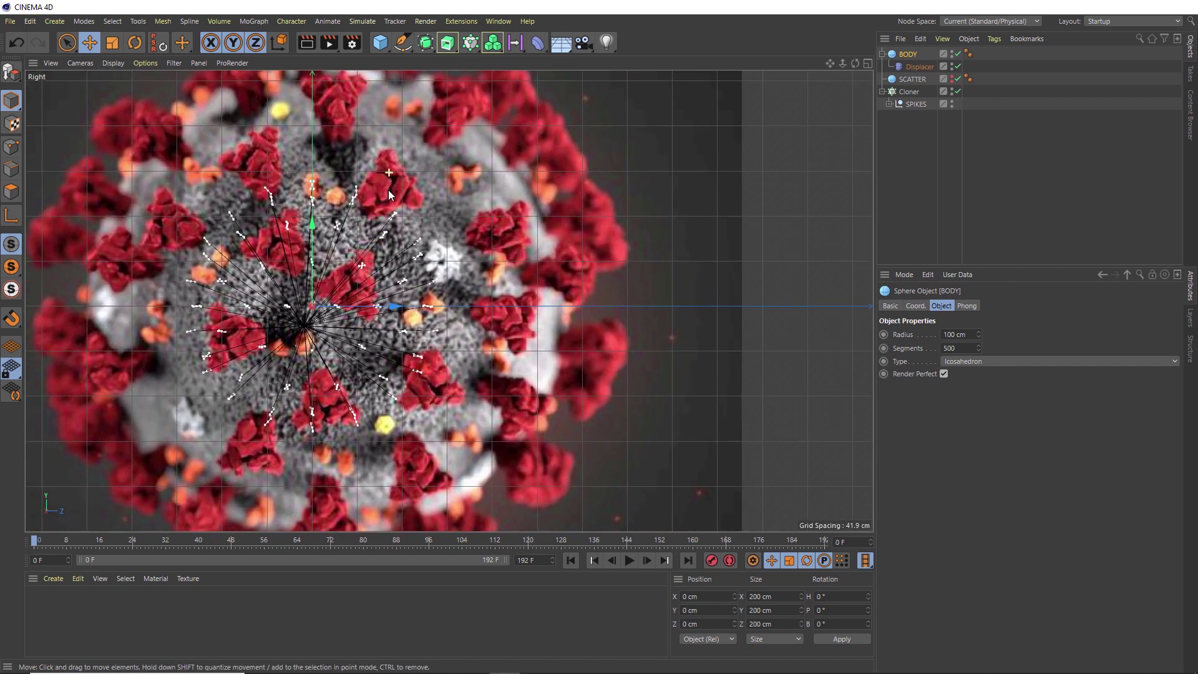
pyautogui.scroll(2, 406, 343)
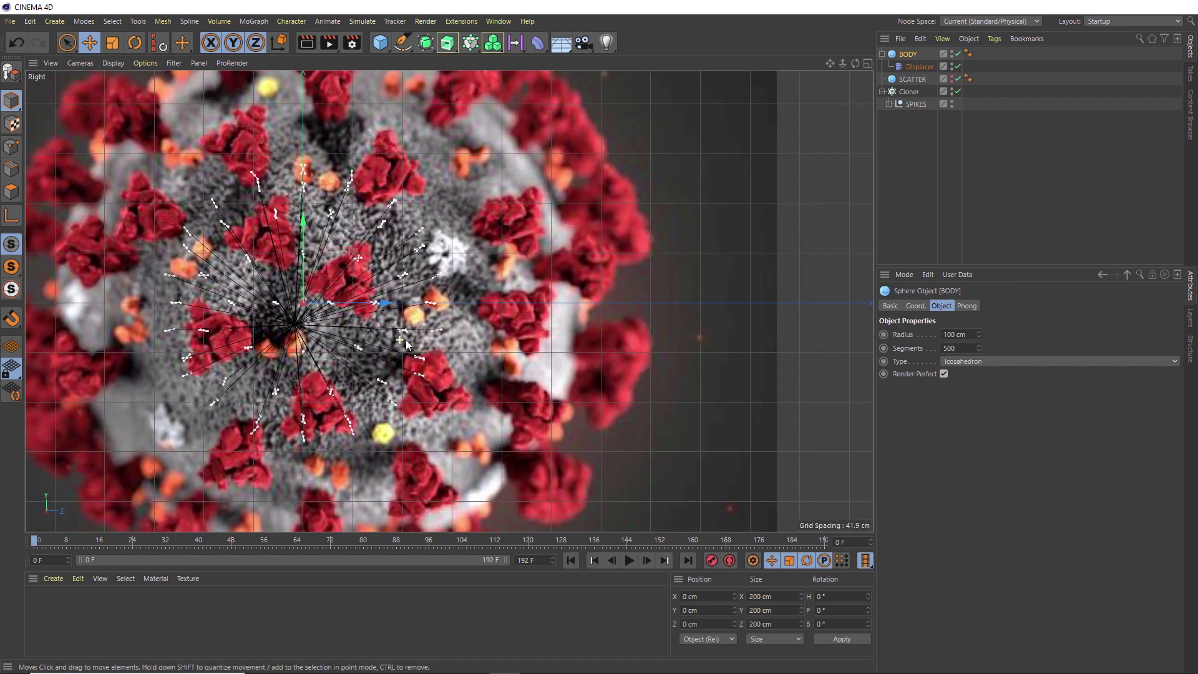
pyautogui.middleClick(398, 228)
pyautogui.middleClick(380, 195)
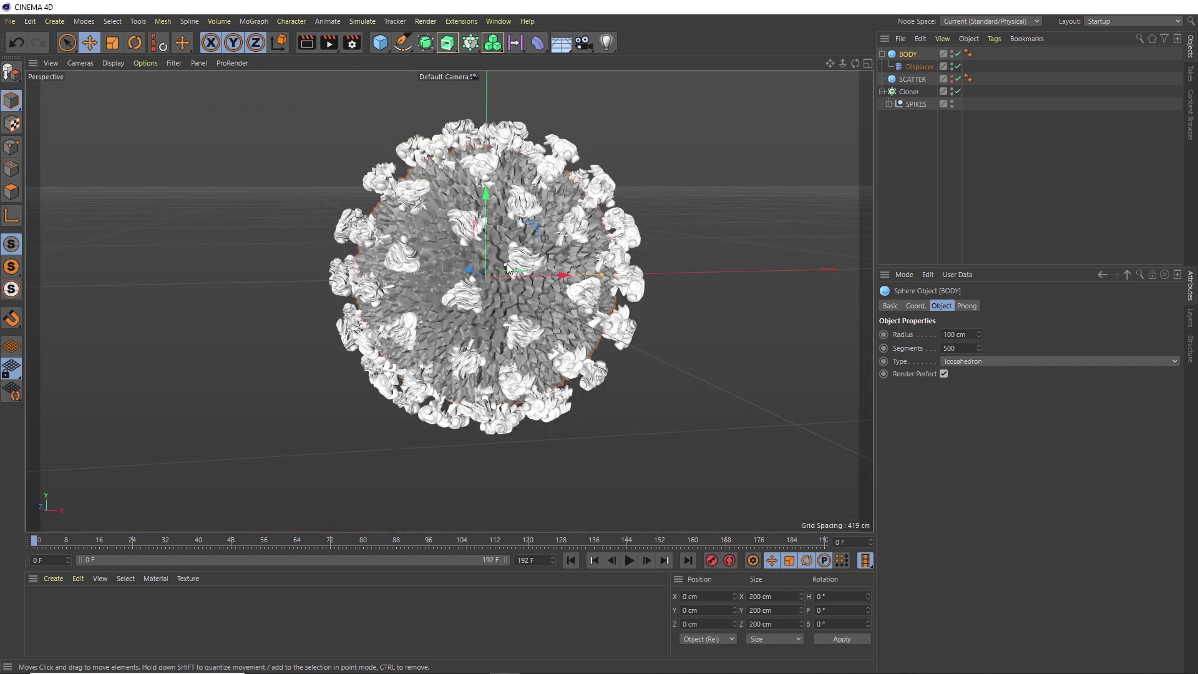
# Step: Set the BODY Displacer's Noise shader to 5 cycles
pyautogui.scroll(2, 503, 256)
pyautogui.click(919, 66)
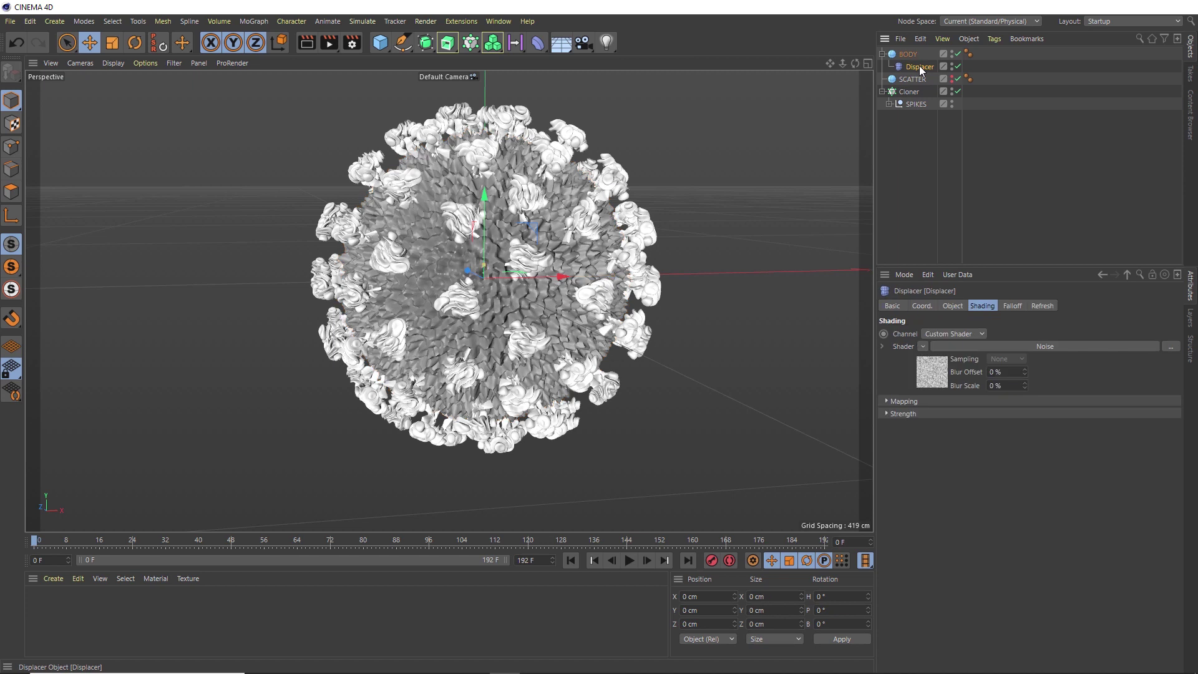
pyautogui.click(942, 366)
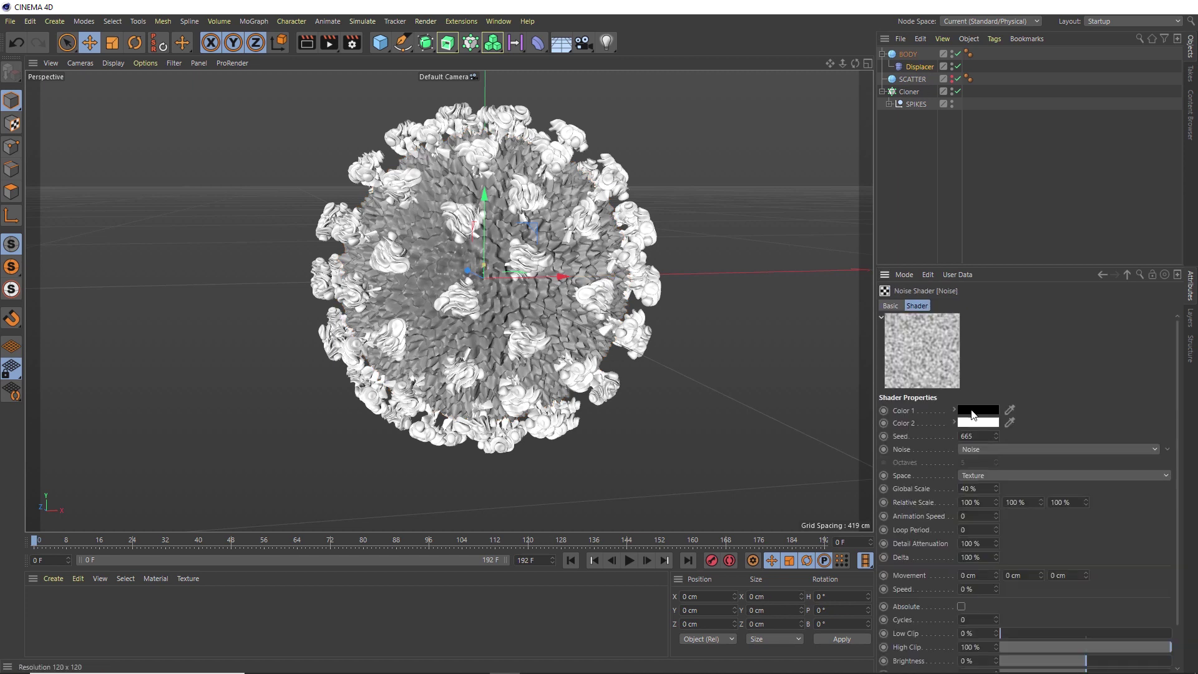
pyautogui.click(988, 619)
pyautogui.write('5')
pyautogui.press('Return')
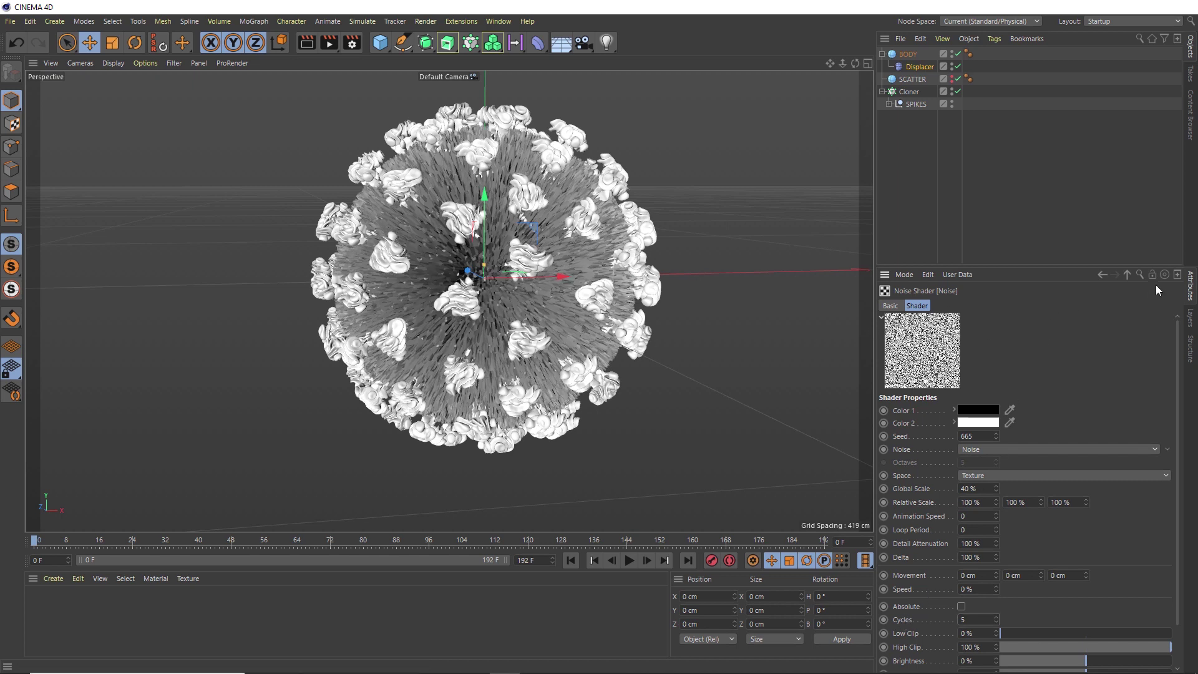
# Step: Set the BODY Displacer's Height to 1 cm
pyautogui.click(1128, 274)
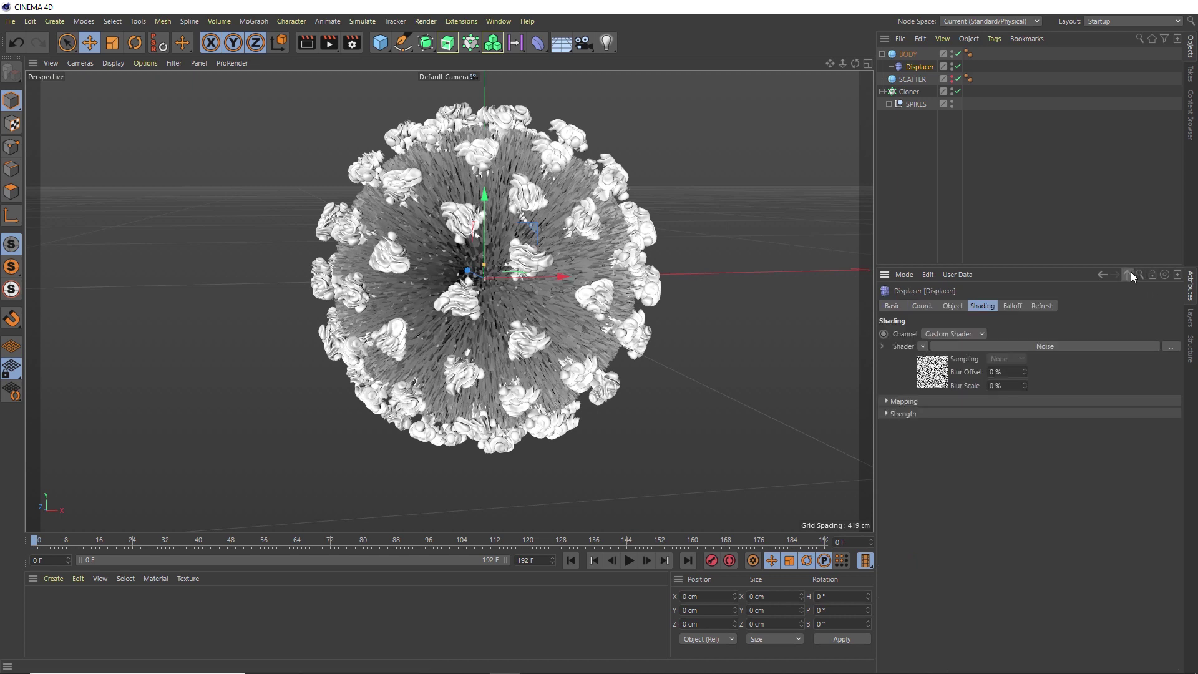
pyautogui.click(951, 306)
pyautogui.doubleClick(942, 365)
pyautogui.write('1')
pyautogui.press('Return')
pyautogui.keyDown('alt'); pyautogui.moveTo(517, 304); pyautogui.dragTo(467, 218); pyautogui.keyUp('alt')
# Step: Orbit to the virus's top and bring up the spike Cloner's transform settings
pyautogui.scroll(3, 507, 257)
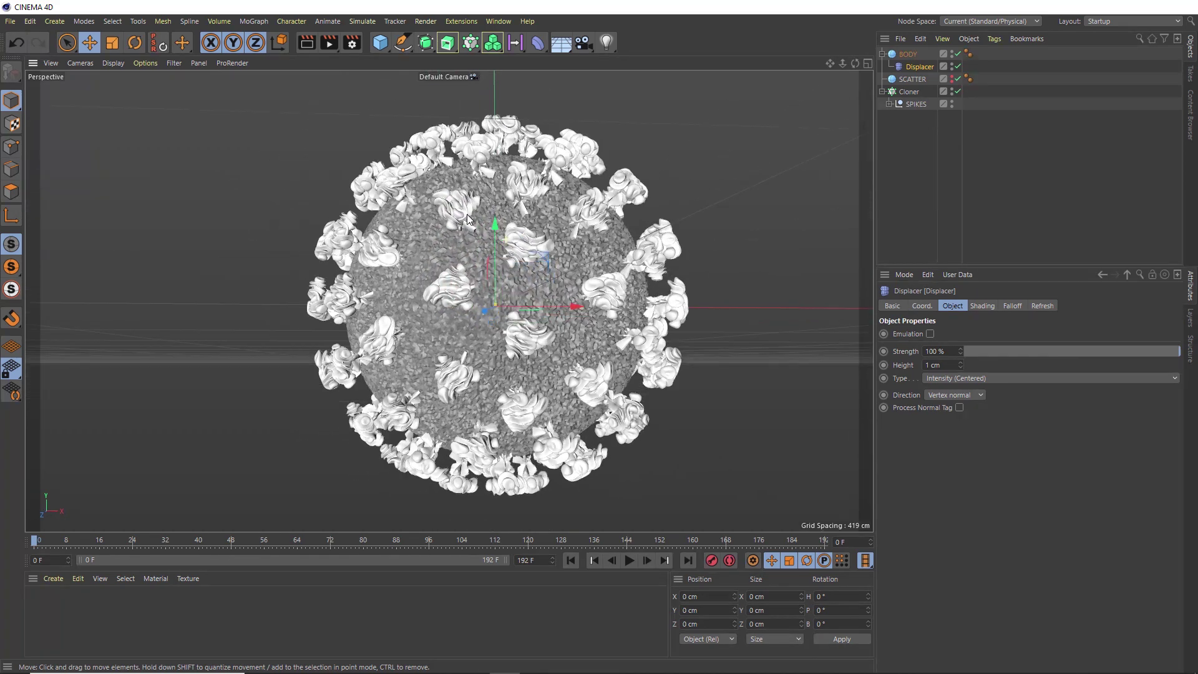
pyautogui.scroll(5, 464, 220)
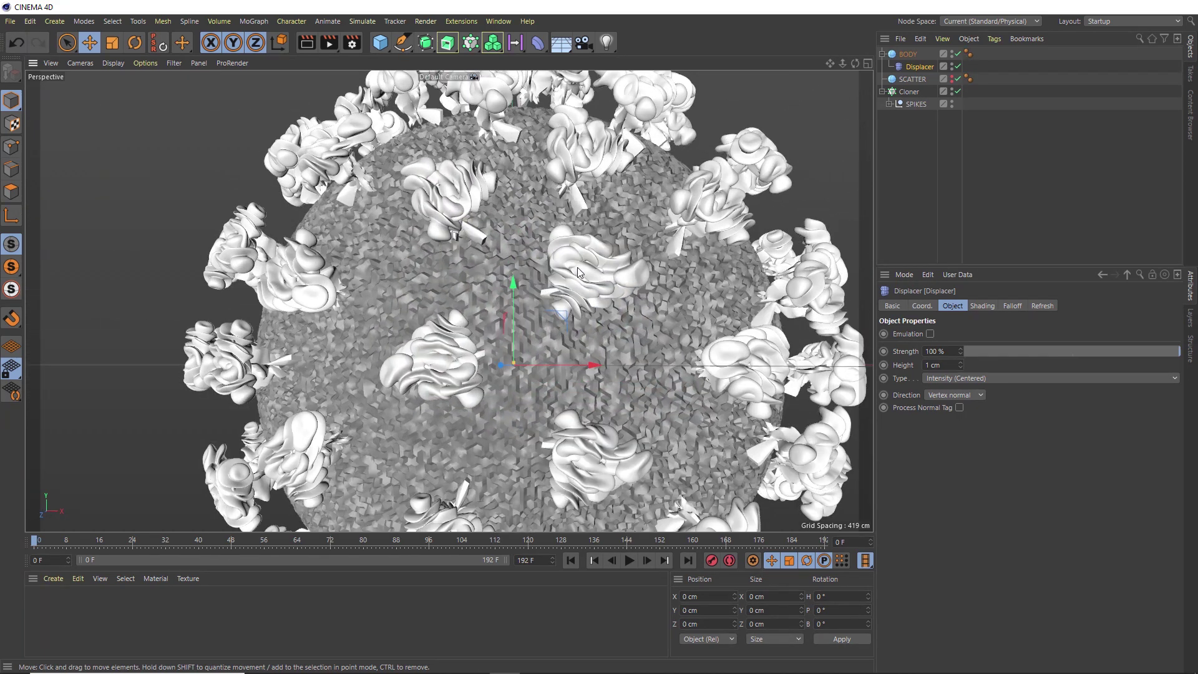
pyautogui.keyDown('alt'); pyautogui.moveTo(583, 328); pyautogui.dragTo(534, 237); pyautogui.keyUp('alt')
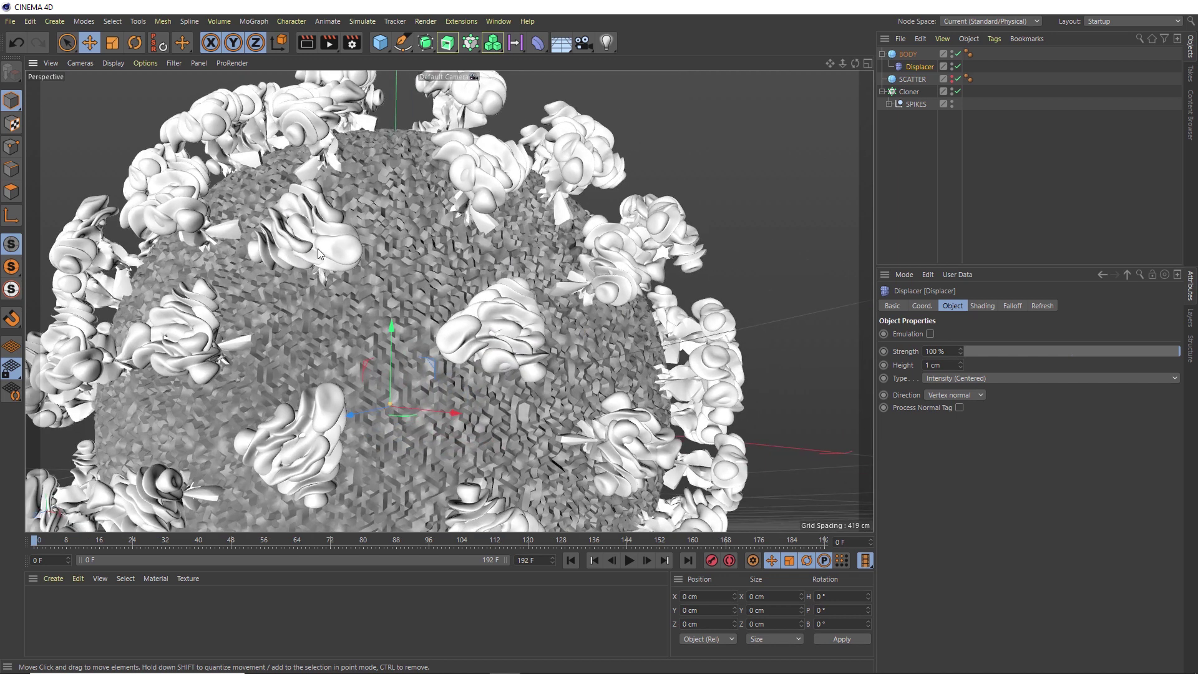
pyautogui.click(906, 91)
pyautogui.click(1002, 306)
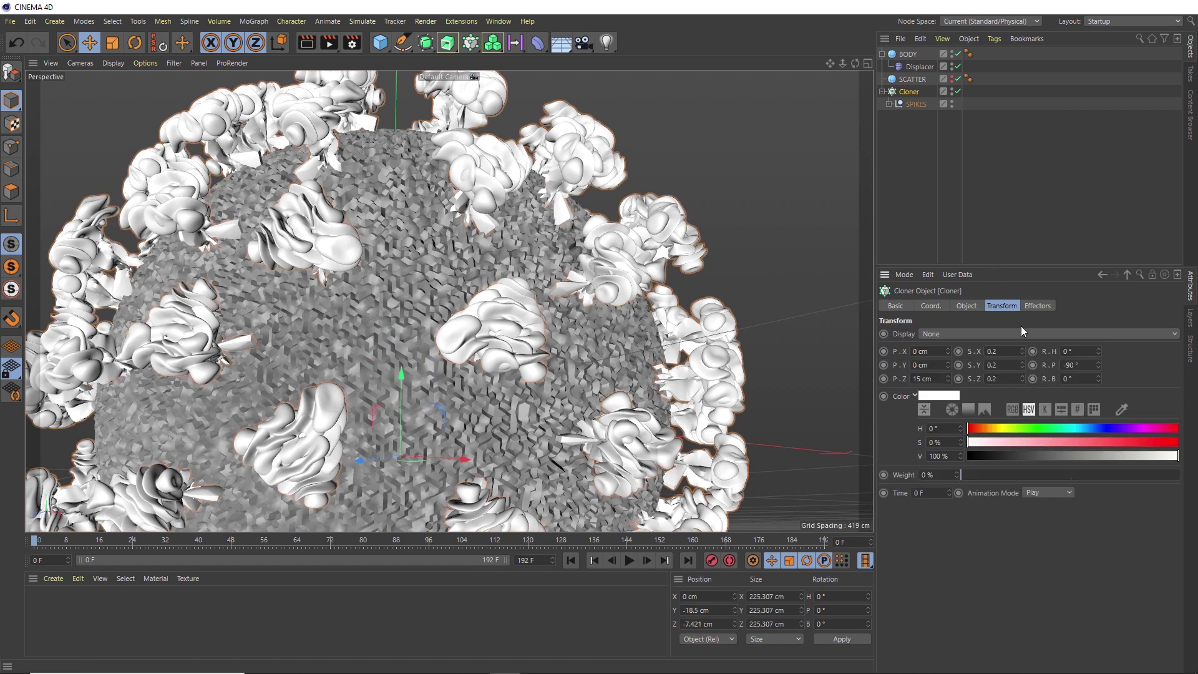
# Step: Set the spike-head Null's Displacer Height to 0.6 cm
pyautogui.click(889, 103)
pyautogui.click(896, 141)
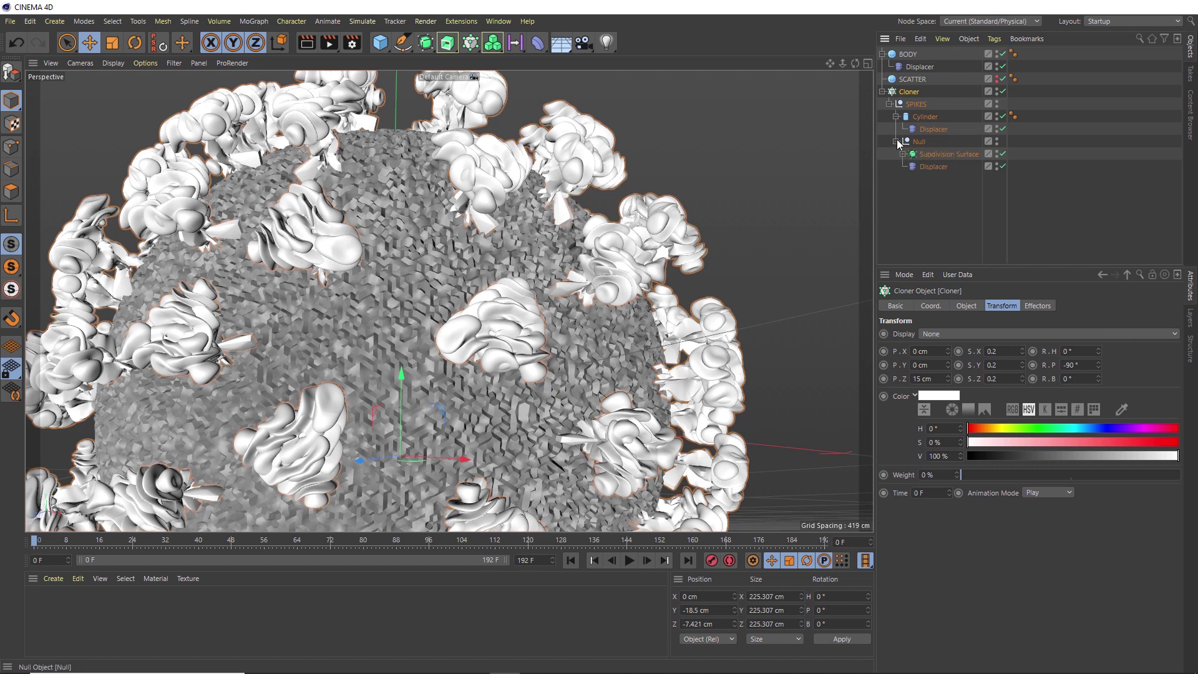
pyautogui.click(933, 167)
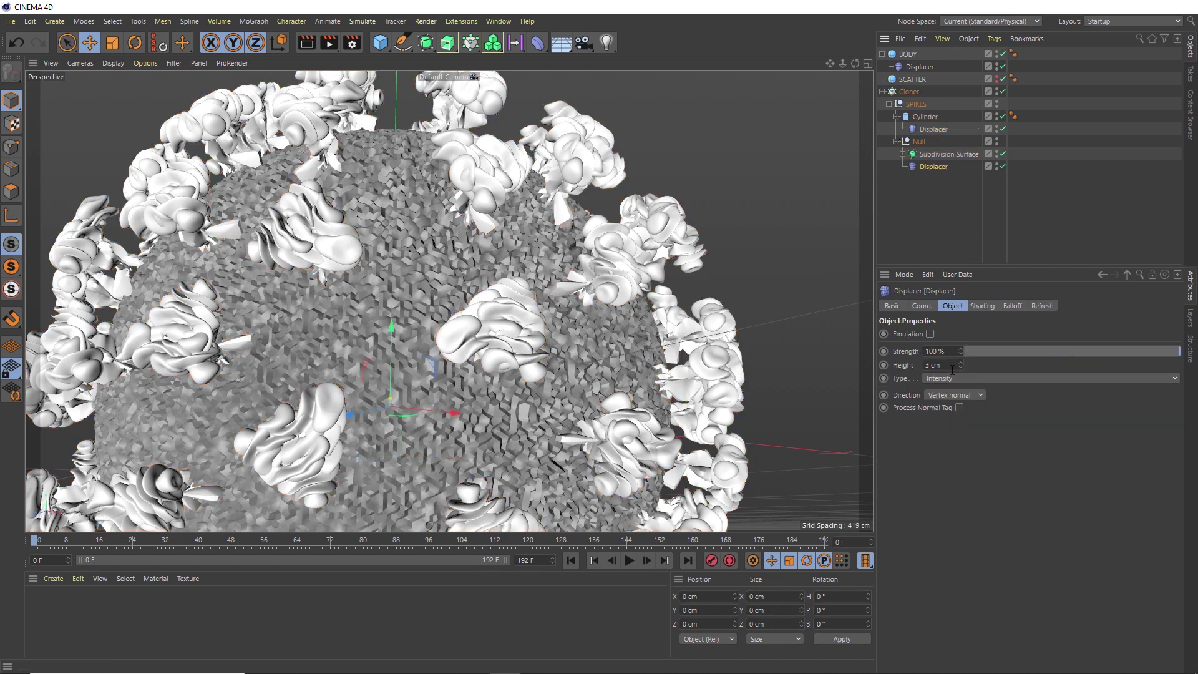
pyautogui.moveTo(953, 367); pyautogui.dragTo(913, 363)
pyautogui.write('0.')
pyautogui.press('Return')
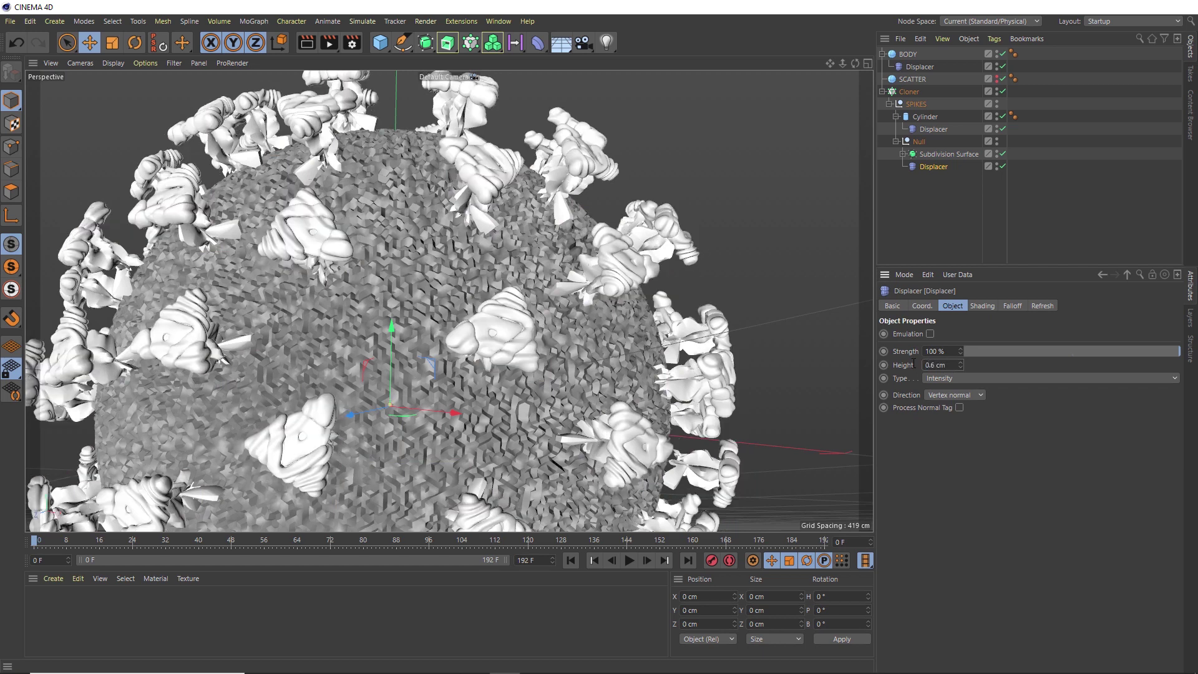
# Step: Set the spike Cylinder's Displacer Height to 2 cm
pyautogui.click(929, 130)
pyautogui.moveTo(945, 365); pyautogui.dragTo(904, 369)
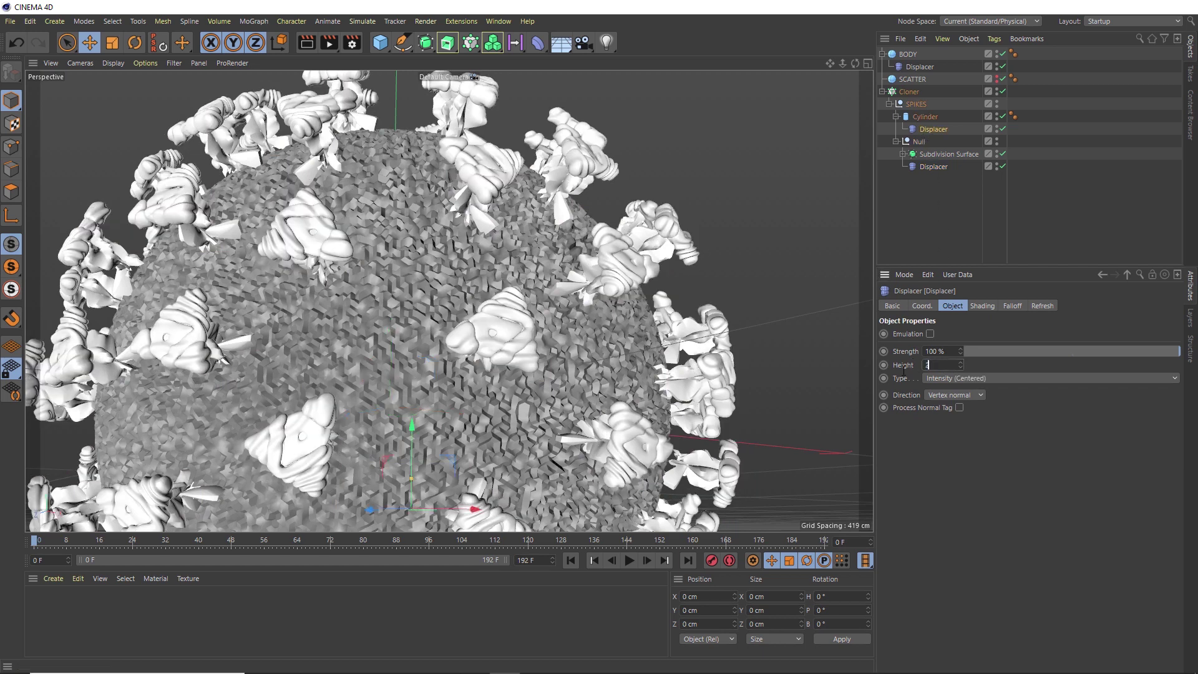
pyautogui.press('Return')
pyautogui.keyDown('alt'); pyautogui.moveTo(559, 364); pyautogui.dragTo(534, 256); pyautogui.keyUp('alt')
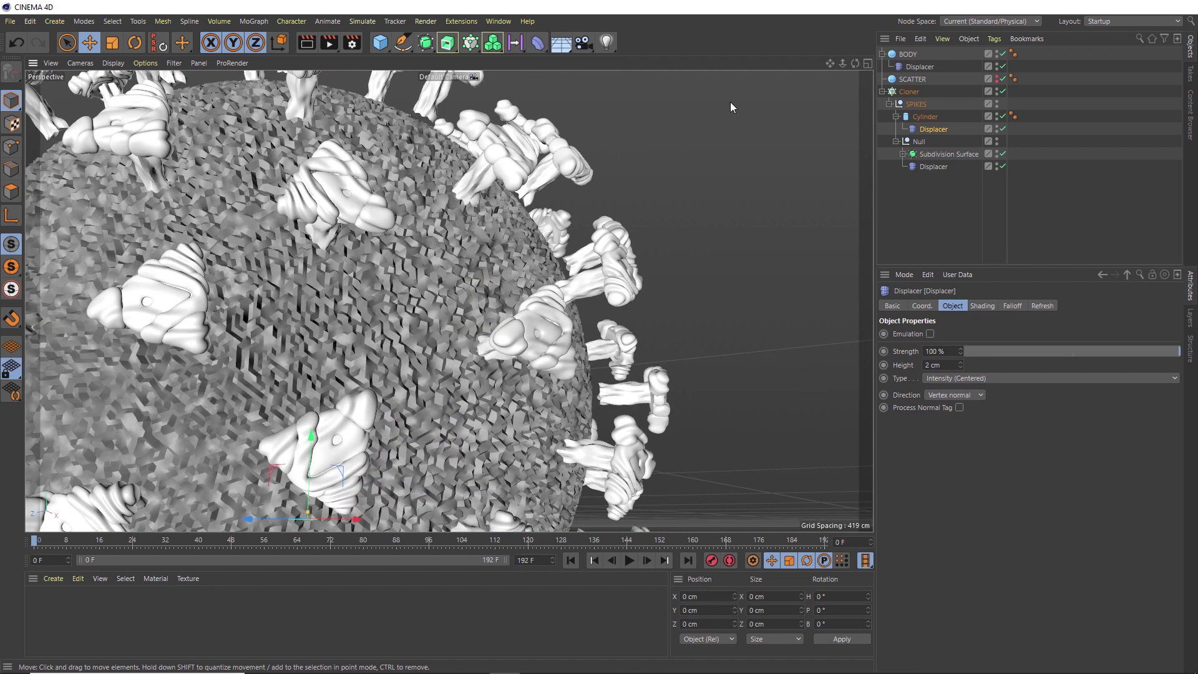
# Step: Set the spike Cloner's Transform P.Z to 10 cm
pyautogui.click(908, 92)
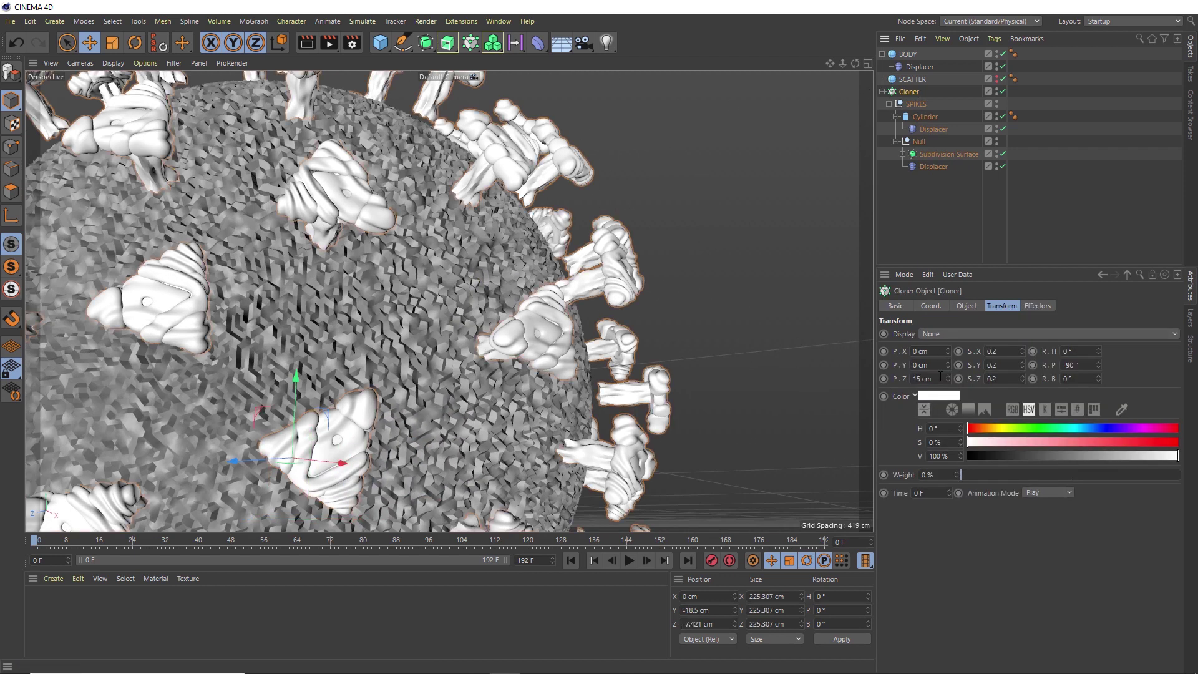
pyautogui.moveTo(947, 379); pyautogui.dragTo(947, 411)
pyautogui.scroll(-10, 559, 261)
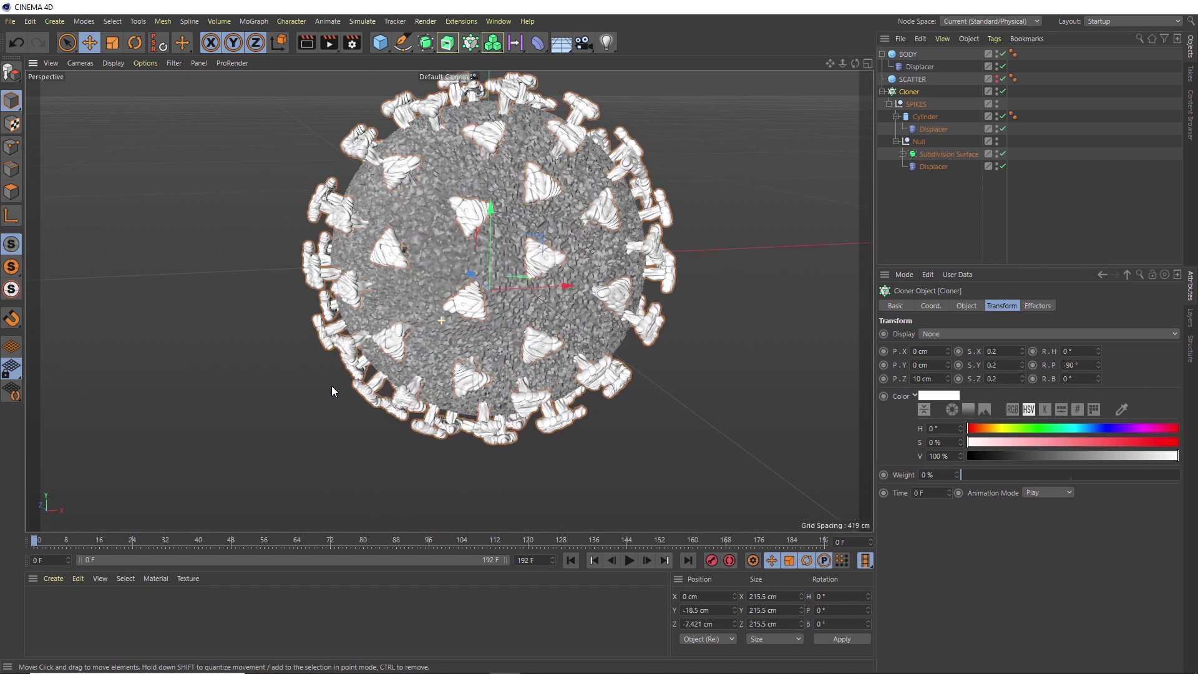
pyautogui.keyDown('alt'); pyautogui.moveTo(447, 244); pyautogui.dragTo(544, 228); pyautogui.keyUp('alt')
# Step: Group BODY, SCATTER and Cloner with Alt+G and name the null VIRUS
pyautogui.click(881, 91)
pyautogui.click(881, 54)
pyautogui.moveTo(903, 113); pyautogui.dragTo(915, 45)
pyautogui.hotkey('alt', 'g')
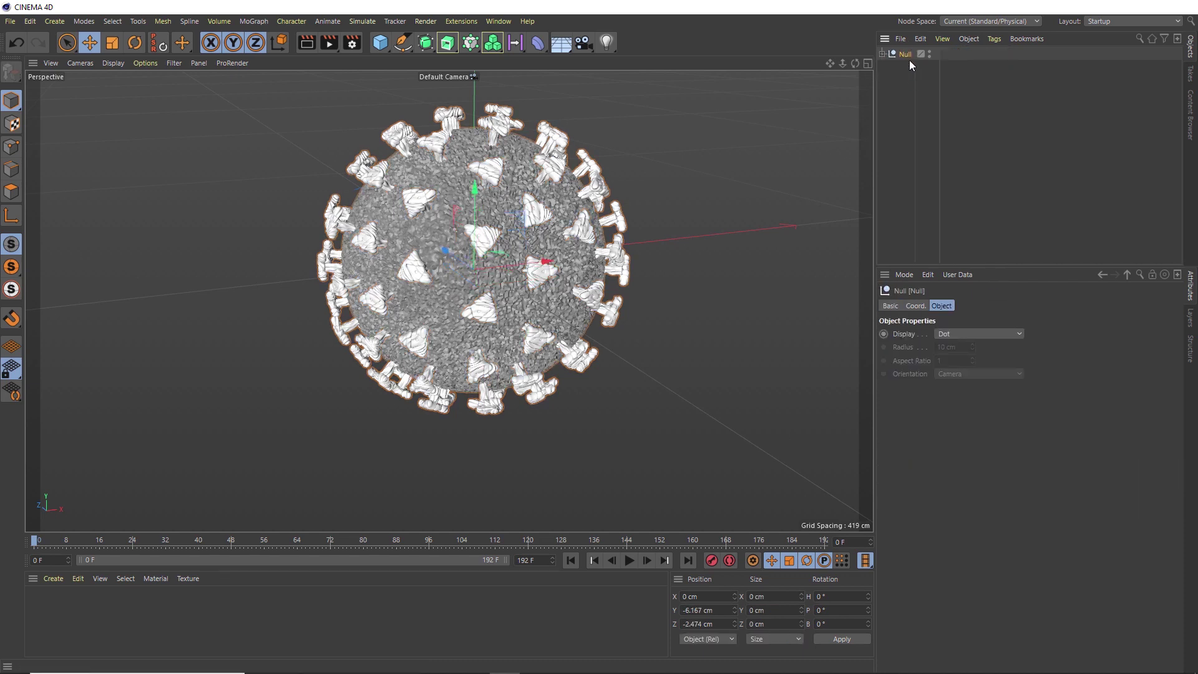
pyautogui.doubleClick(906, 54)
pyautogui.press('Return')
pyautogui.write('VIRUS')
pyautogui.press('Return')
# Step: Compare the model against the side reference view, then re-maximize Perspective
pyautogui.middleClick(276, 258)
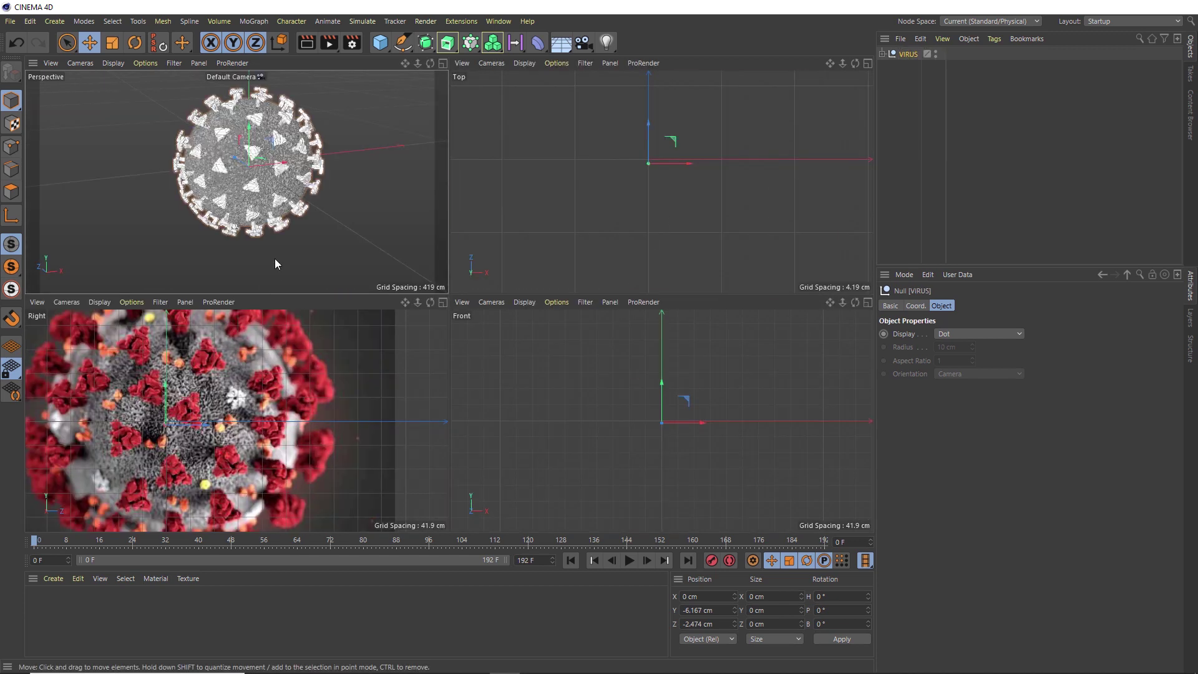
pyautogui.middleClick(219, 358)
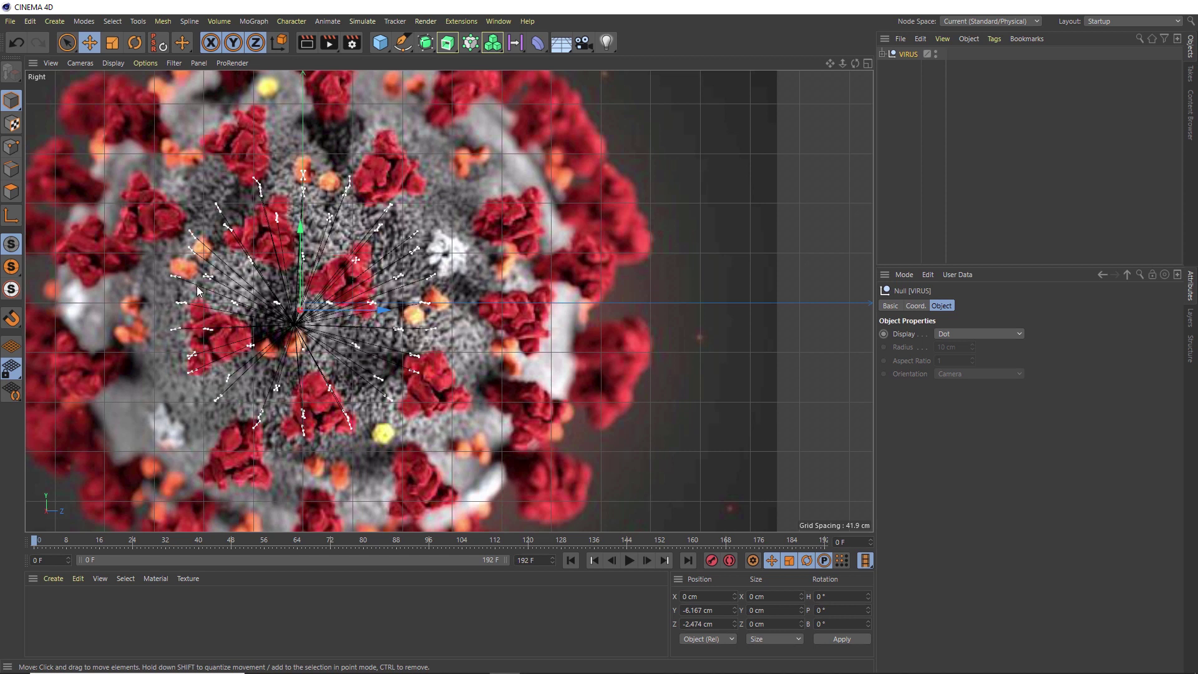
pyautogui.scroll(2, 188, 275)
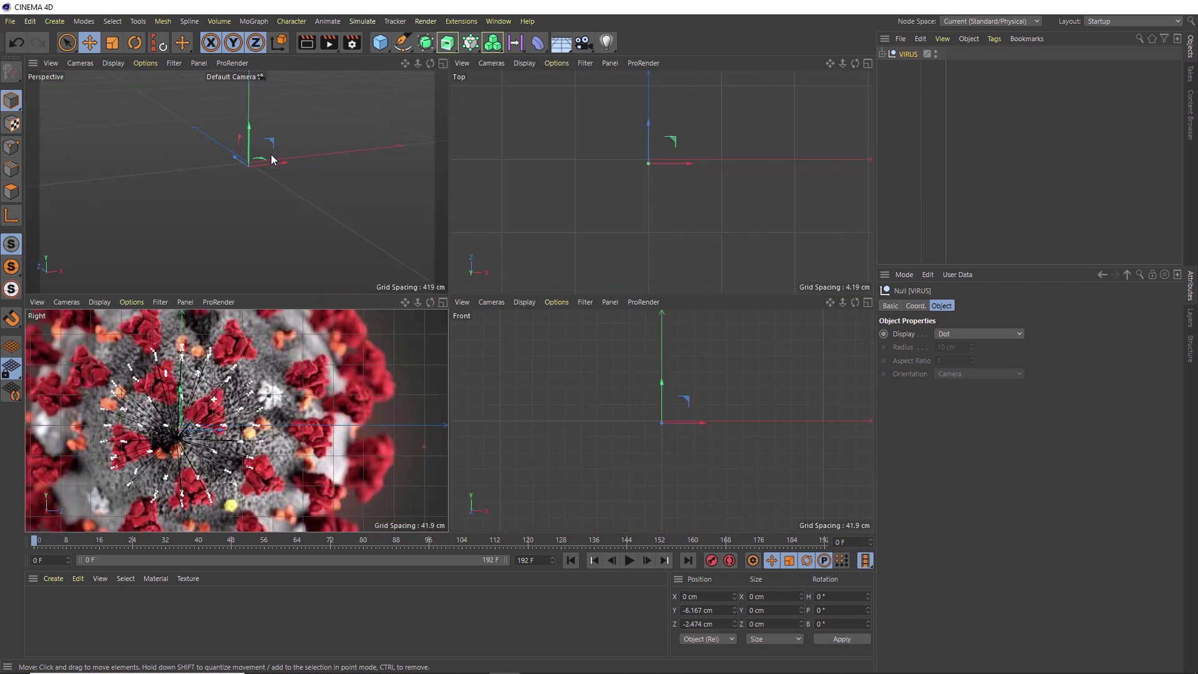
pyautogui.middleClick(272, 160)
pyautogui.middleClick(272, 159)
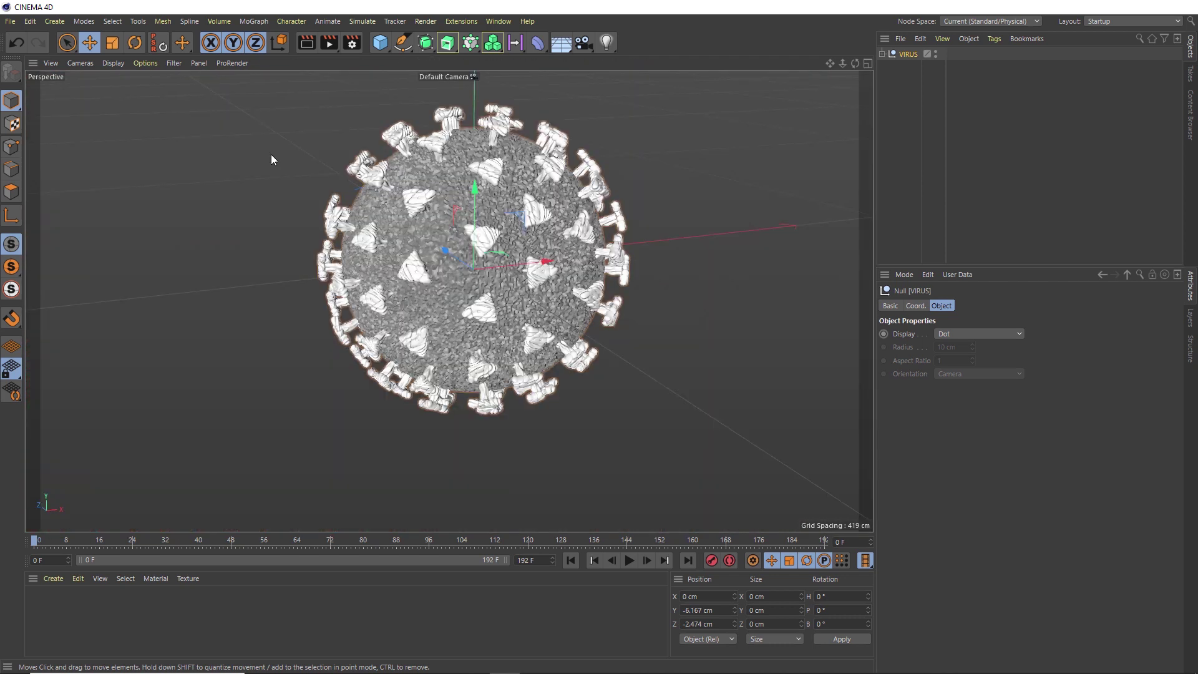
# Step: Hide the VIRUS group and add a new Sphere with a 5 cm radius
pyautogui.click(934, 53)
pyautogui.click(935, 56)
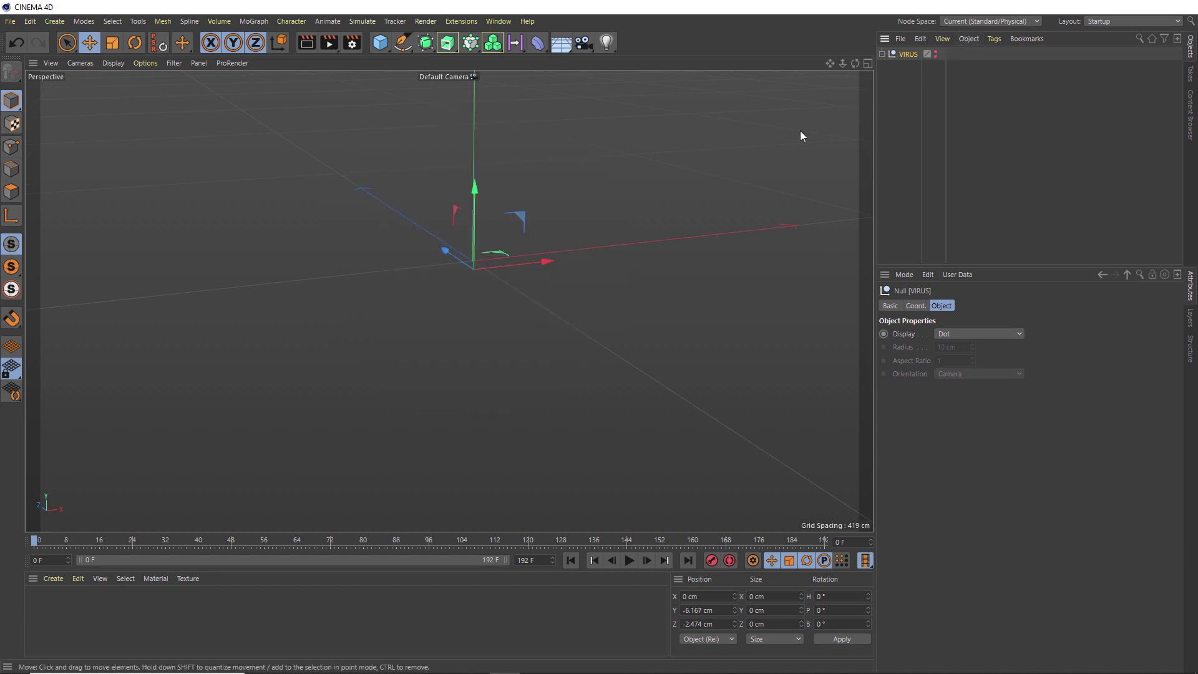
pyautogui.click(380, 45)
pyautogui.click(621, 86)
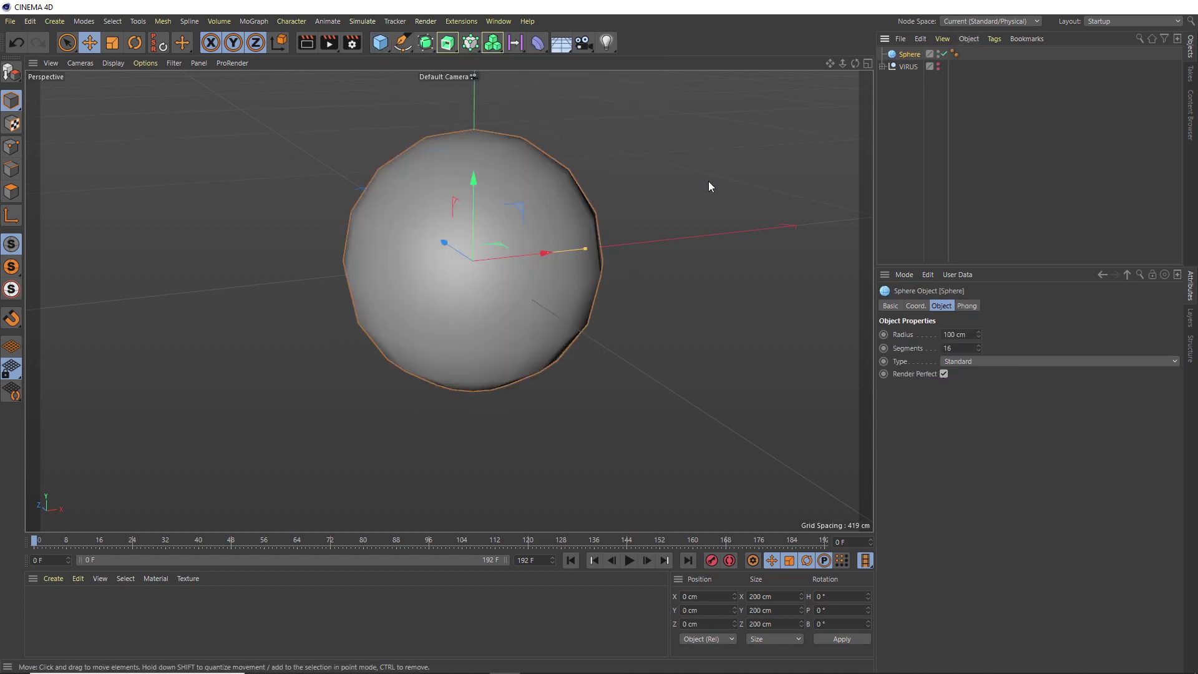
pyautogui.doubleClick(954, 334)
pyautogui.write('5')
pyautogui.press('Return')
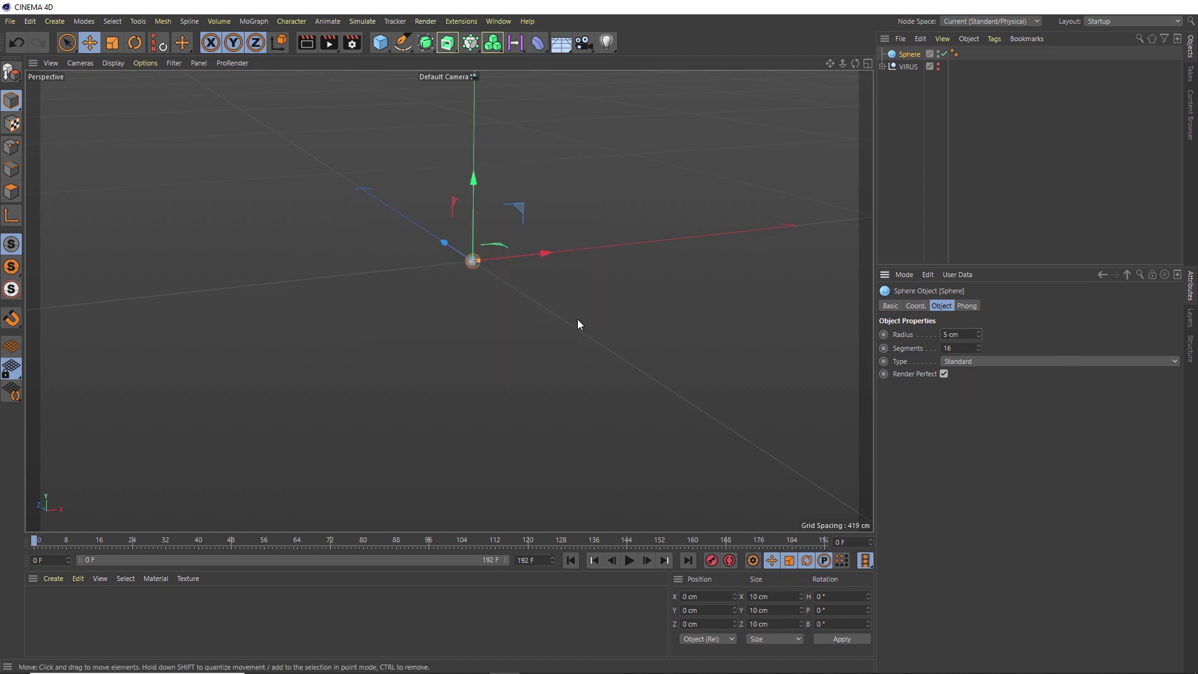
# Step: Give the sphere 200 segments
pyautogui.keyDown('alt'); pyautogui.moveTo(470, 261); pyautogui.dragTo(561, 71, button='right'); pyautogui.keyUp('alt')
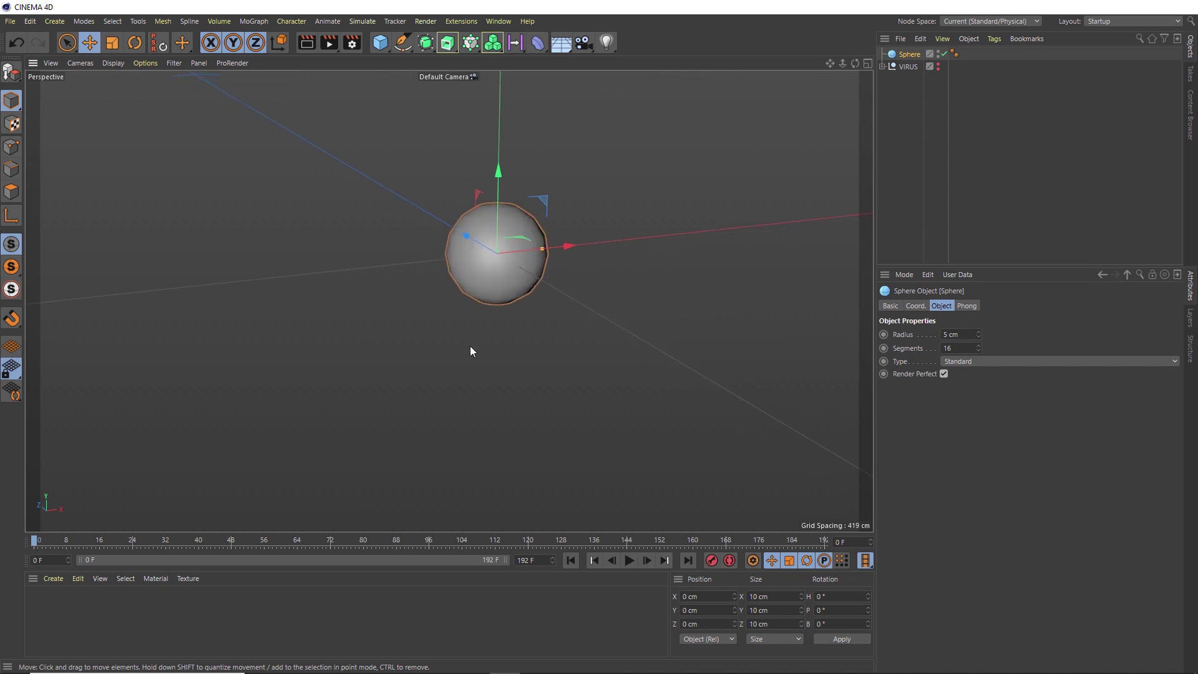
pyautogui.doubleClick(952, 348)
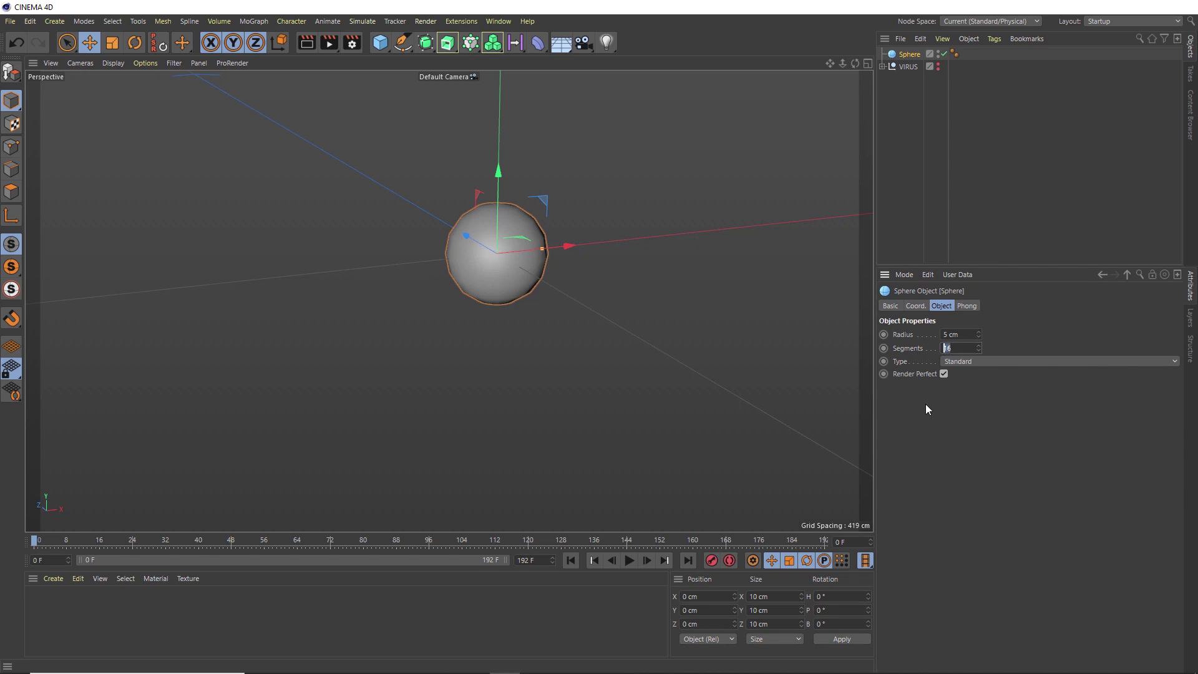
pyautogui.write('200')
pyautogui.press('Return')
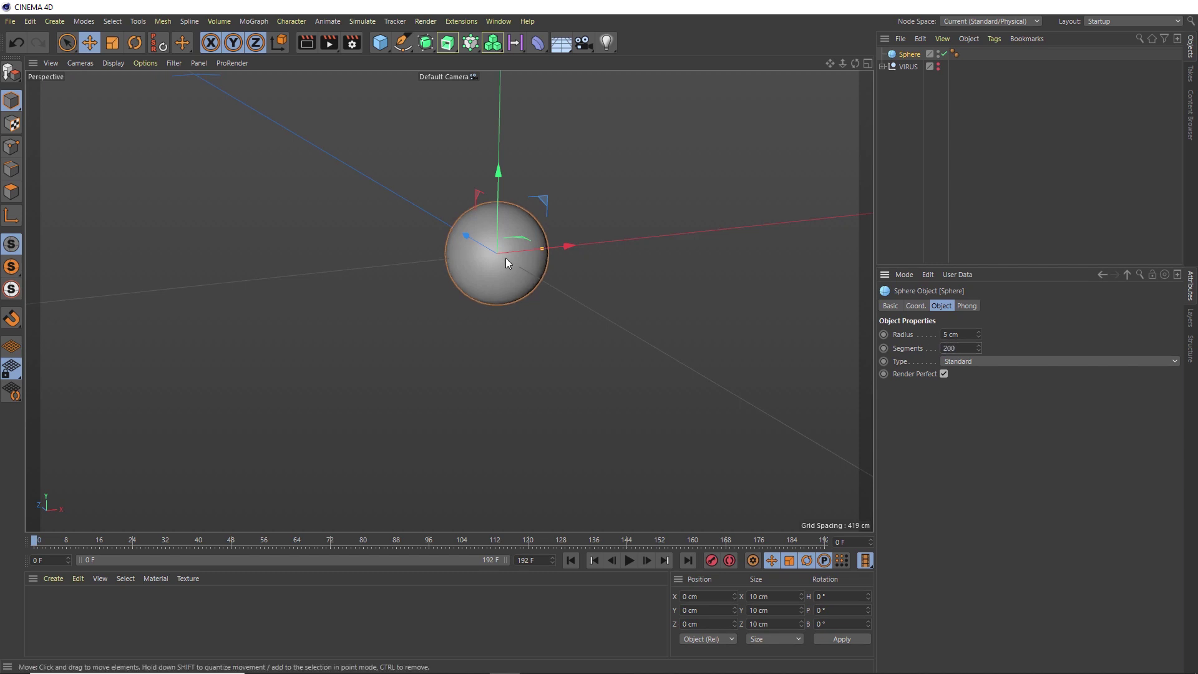
pyautogui.scroll(1, 499, 244)
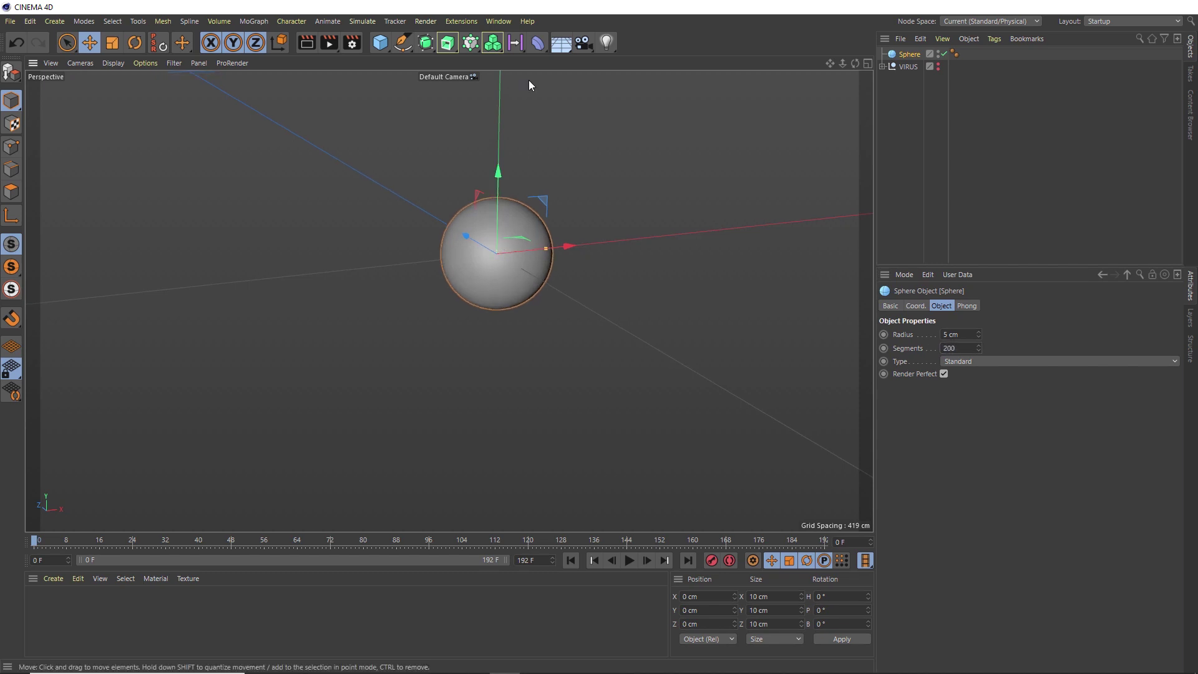
# Step: Add a Displacer to the sphere using a Noise shader at 40% Global Scale
pyautogui.click(539, 45)
pyautogui.click(581, 194)
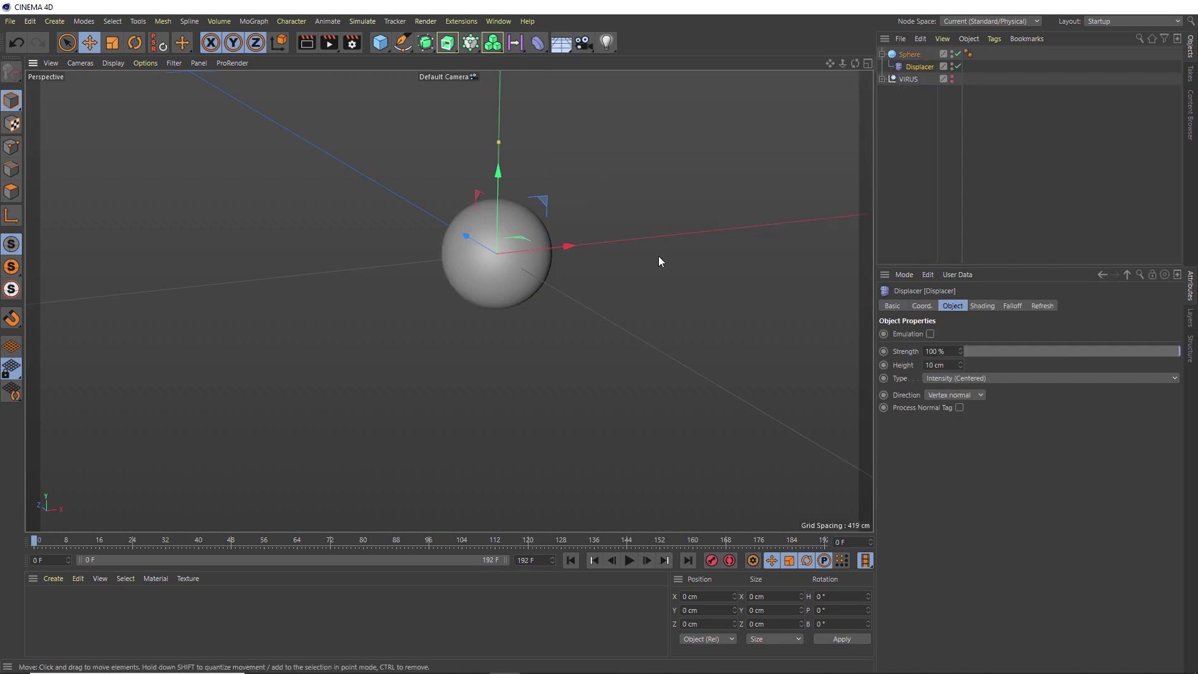
pyautogui.click(982, 305)
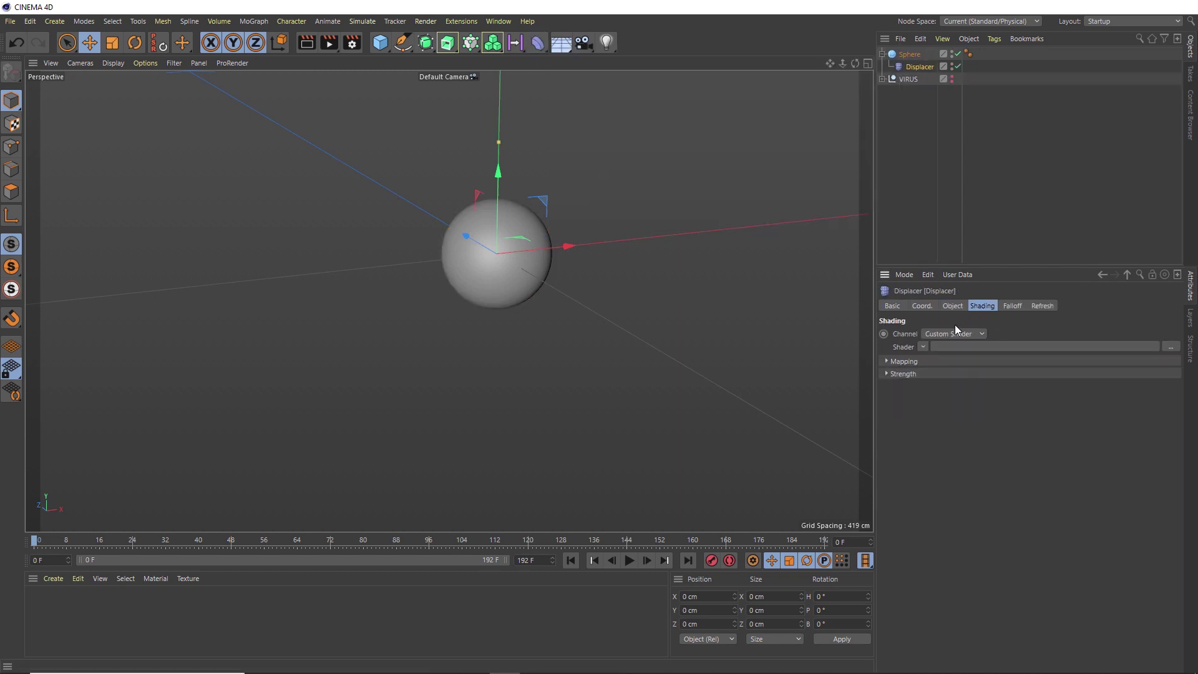
pyautogui.click(922, 346)
pyautogui.click(923, 177)
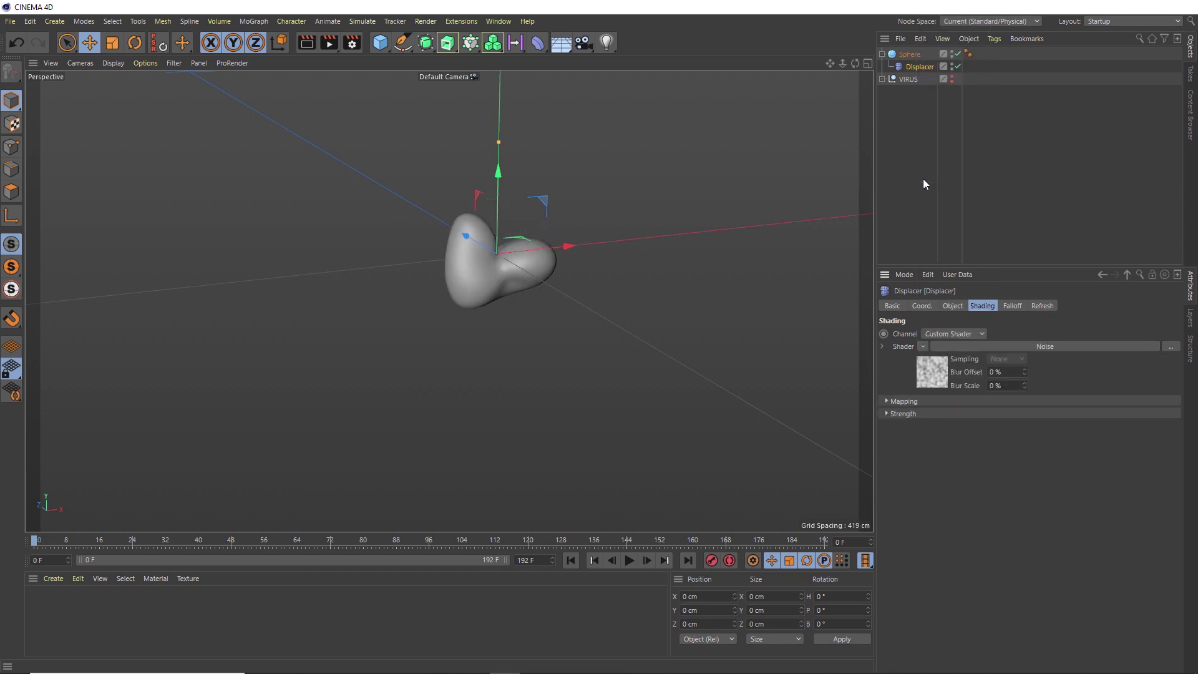
pyautogui.click(934, 365)
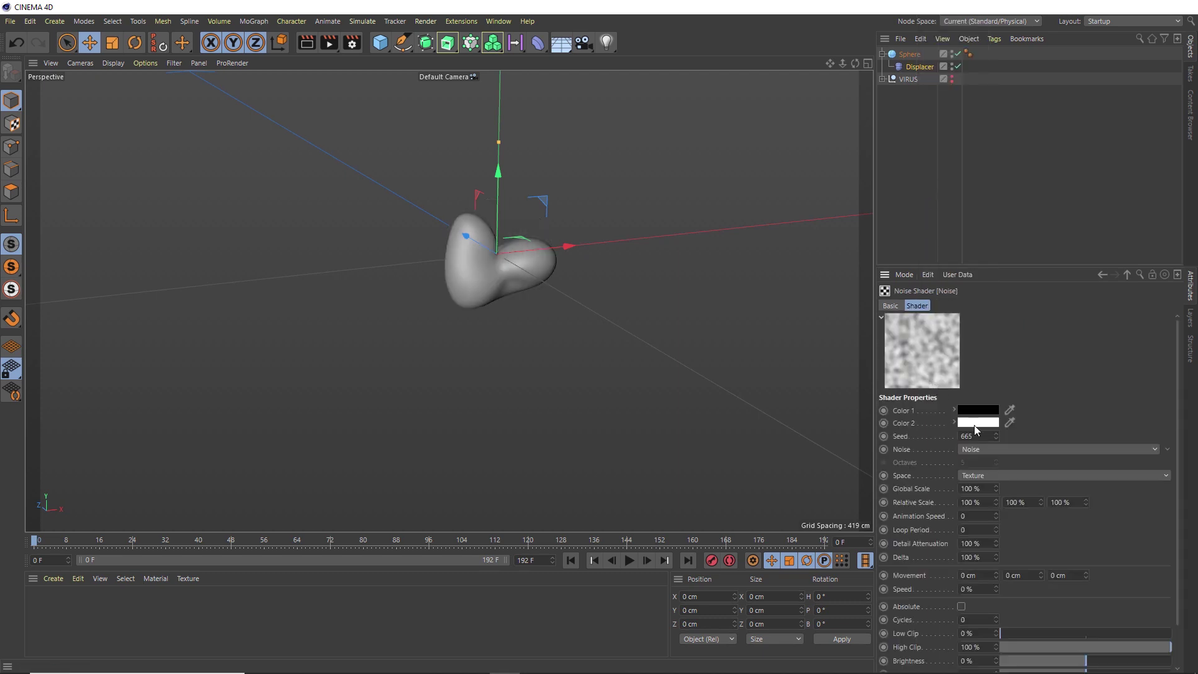
pyautogui.moveTo(996, 488); pyautogui.dragTo(1034, 530)
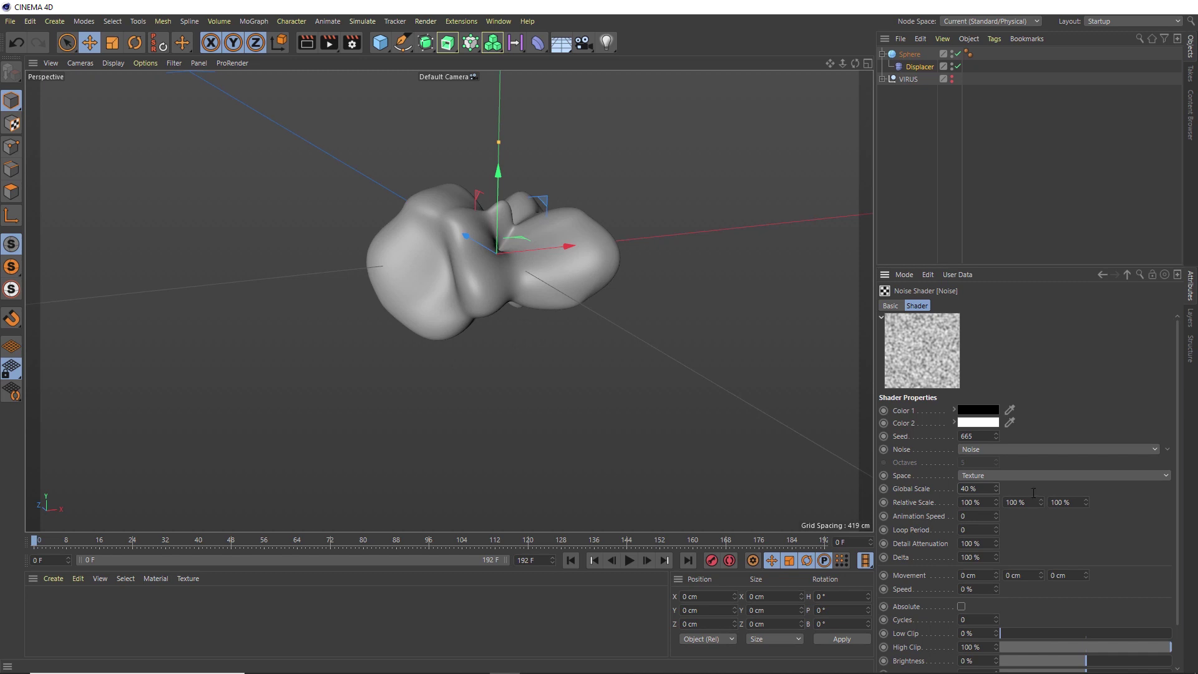
# Step: Lower the Displacer Height to 3 cm and reduce the noise Global Scale to 35%
pyautogui.click(1127, 274)
pyautogui.click(955, 305)
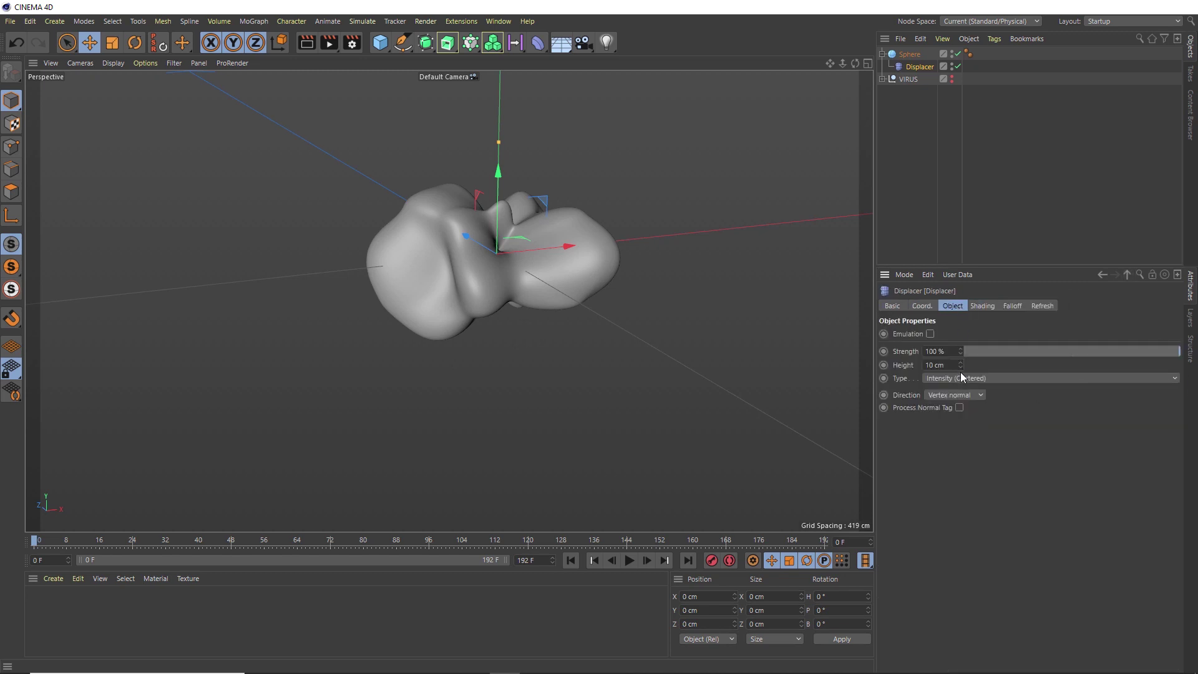
pyautogui.moveTo(962, 368); pyautogui.dragTo(962, 382)
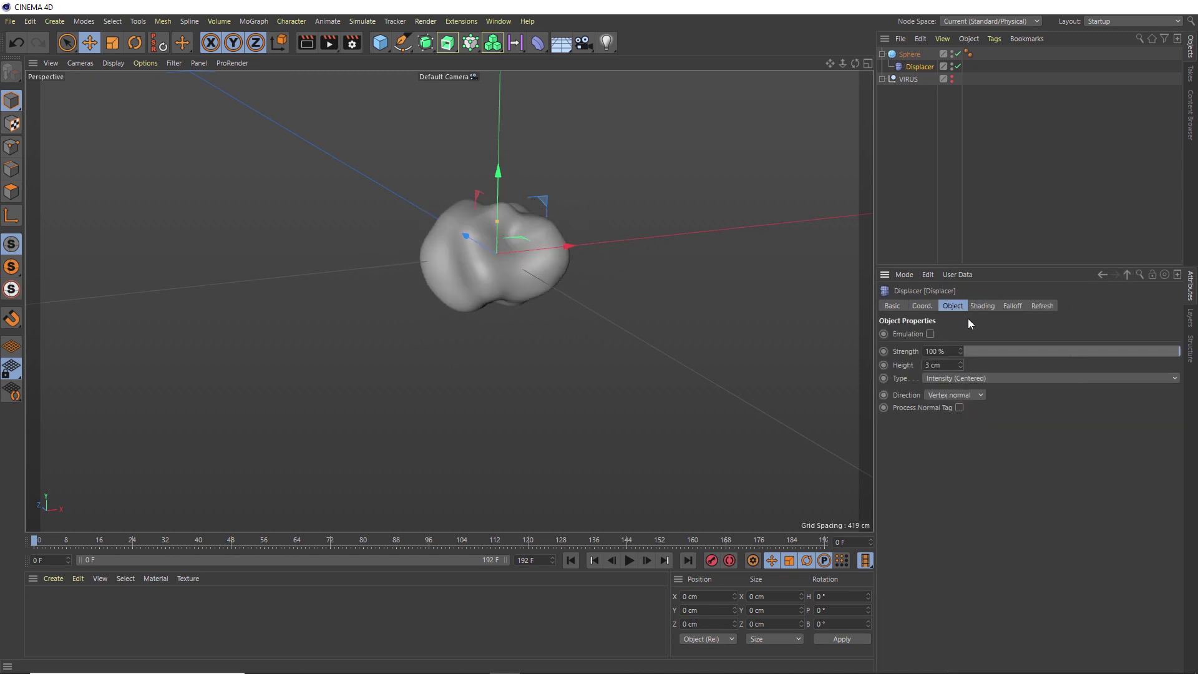
pyautogui.click(980, 307)
pyautogui.click(941, 372)
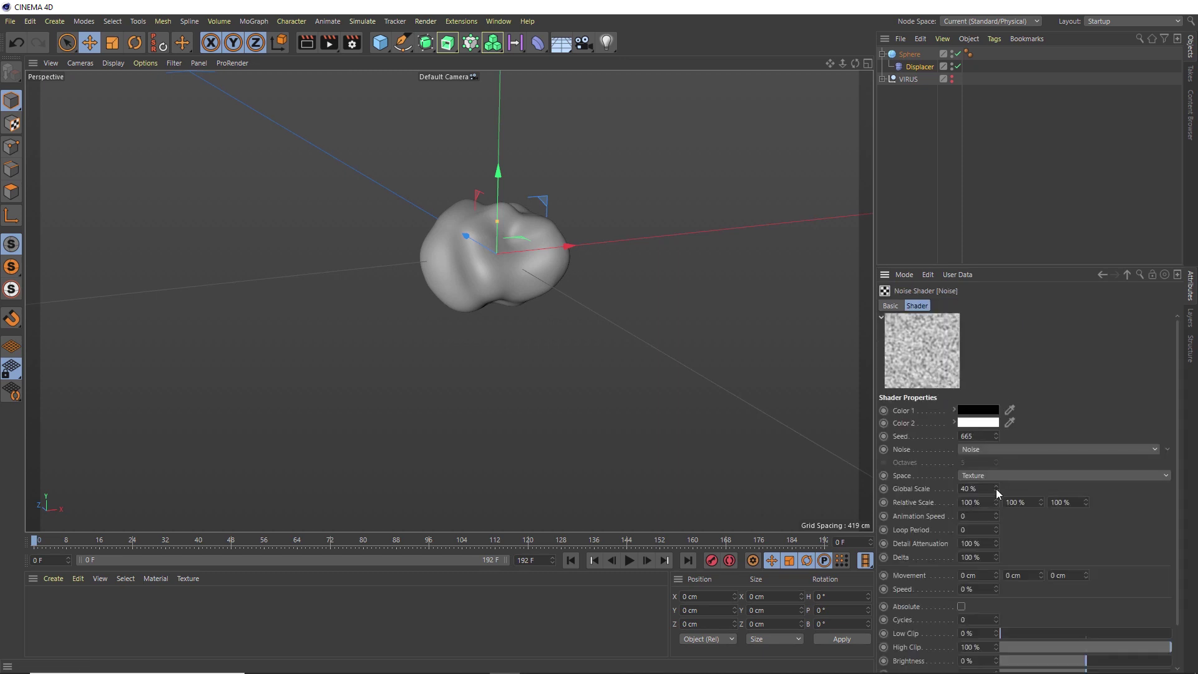
pyautogui.moveTo(996, 489); pyautogui.dragTo(996, 490)
pyautogui.keyDown('alt'); pyautogui.moveTo(456, 275); pyautogui.dragTo(448, 310); pyautogui.keyUp('alt')
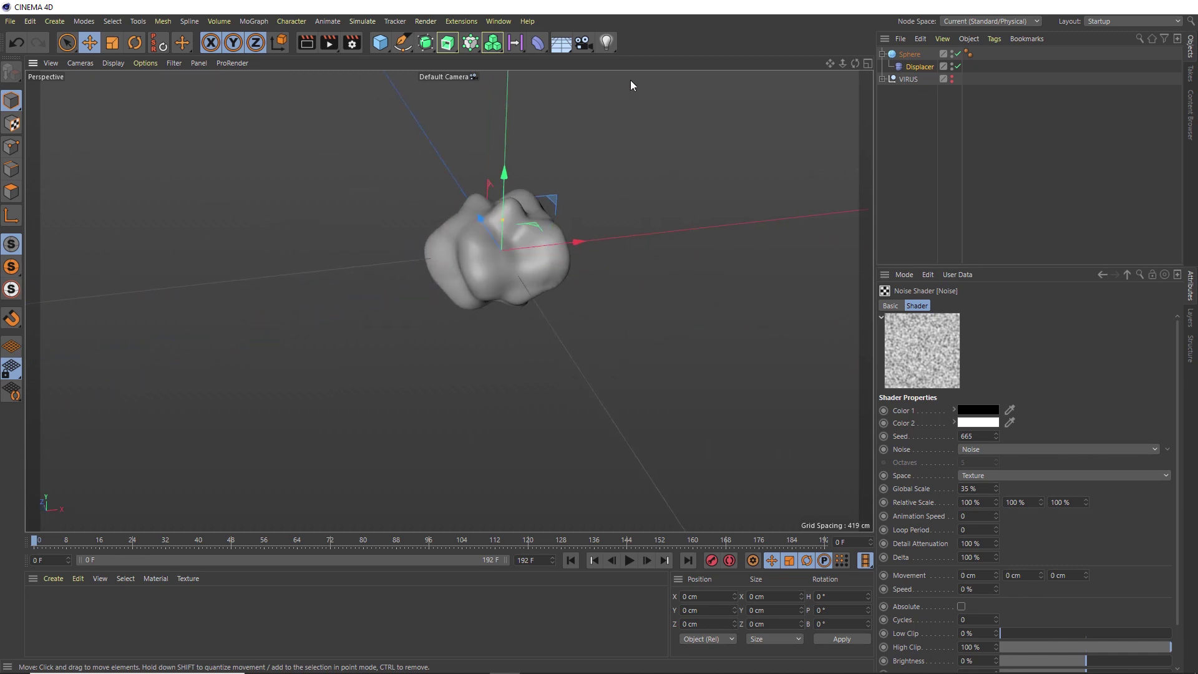
# Step: Add a Capsule and scale it down to a small size
pyautogui.click(379, 43)
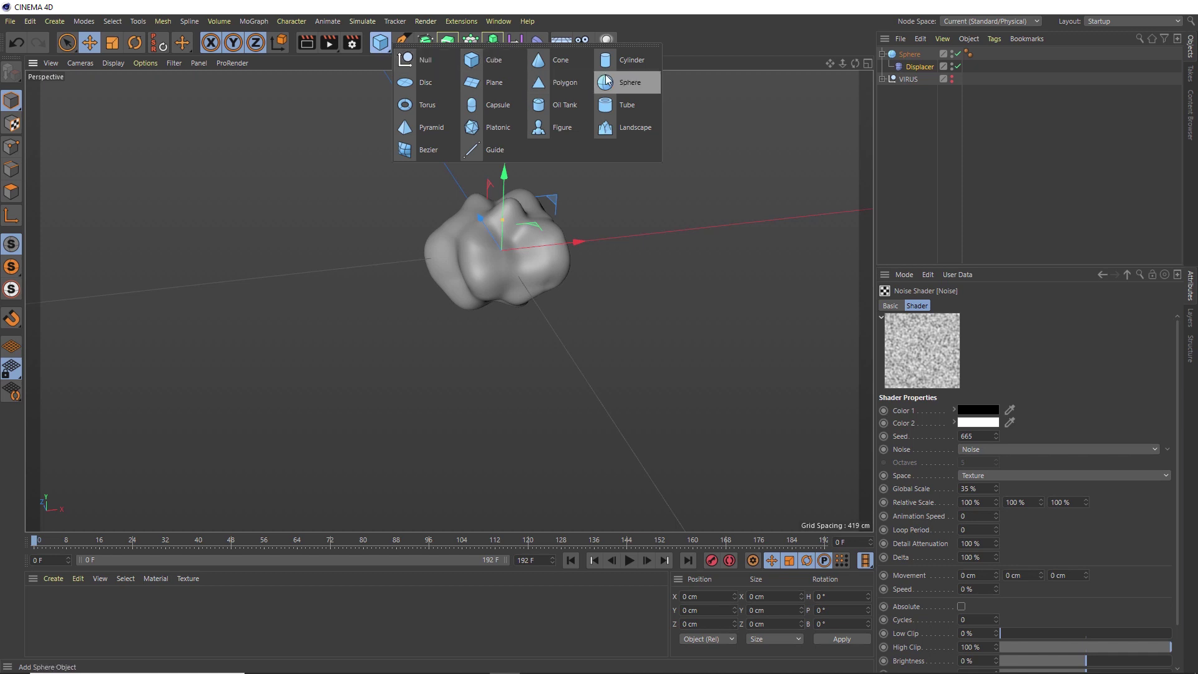
pyautogui.click(494, 106)
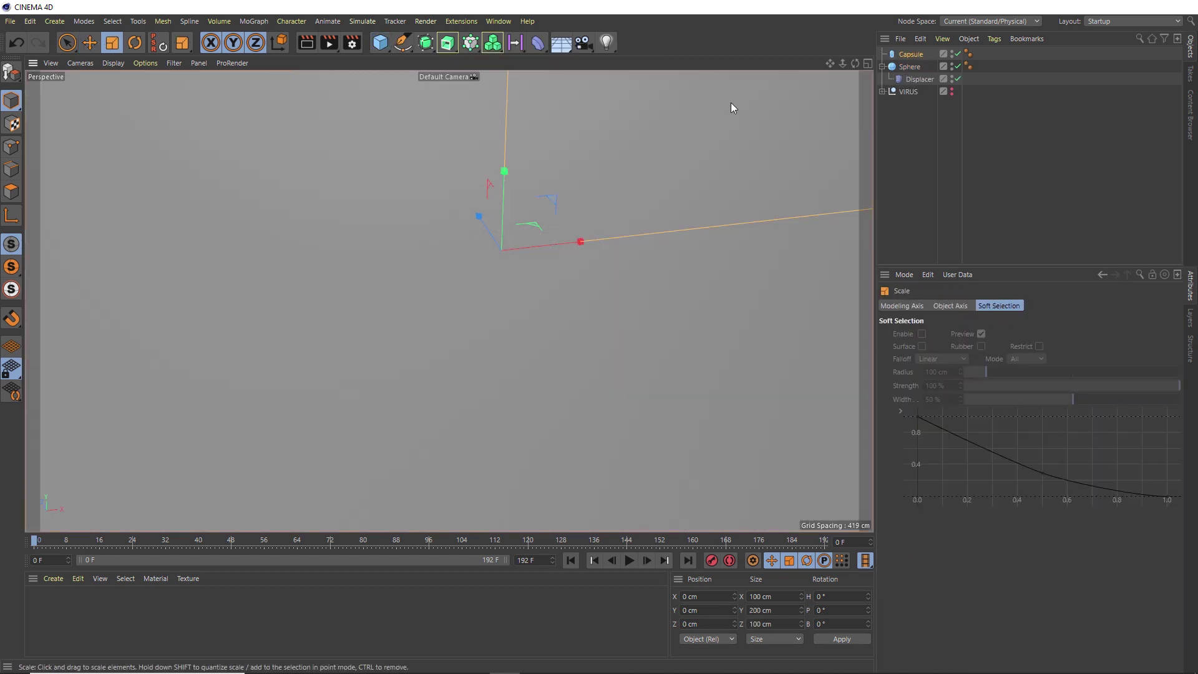
pyautogui.moveTo(731, 105); pyautogui.dragTo(439, 354)
pyautogui.keyDown('alt'); pyautogui.moveTo(459, 227); pyautogui.dragTo(470, 197); pyautogui.keyUp('alt')
# Step: Add a Bend deformer under the Capsule and hide the Sphere
pyautogui.click(543, 42)
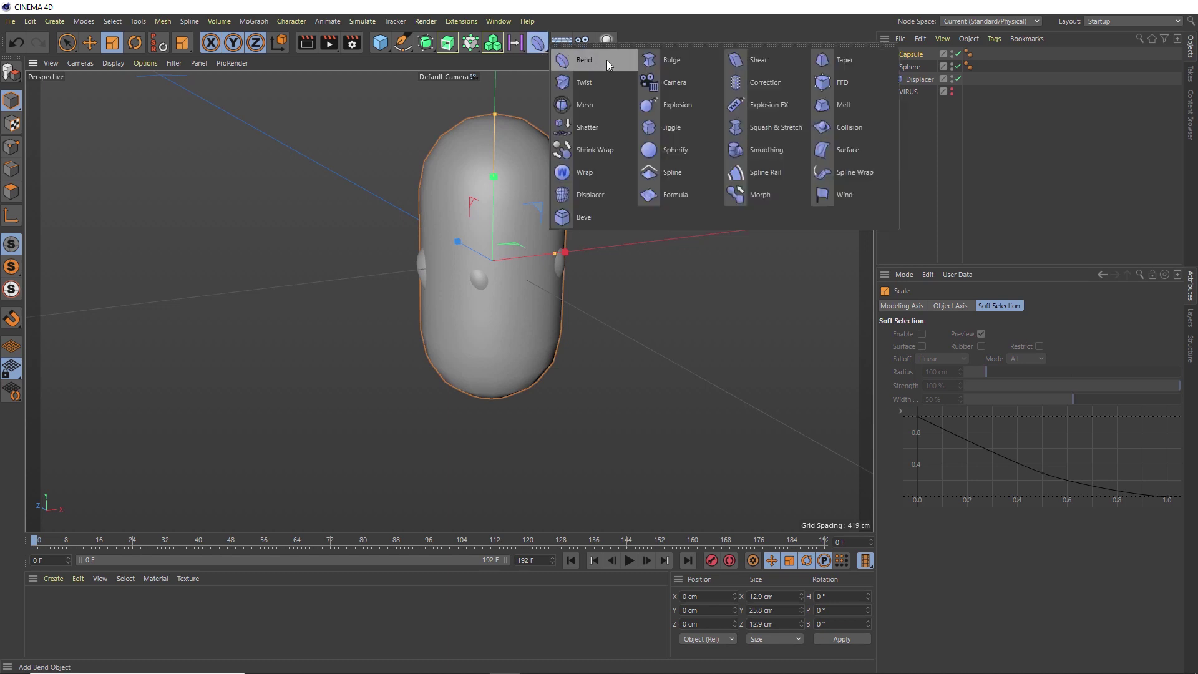
pyautogui.keyDown('shift'); pyautogui.click(607, 59); pyautogui.keyUp('shift')
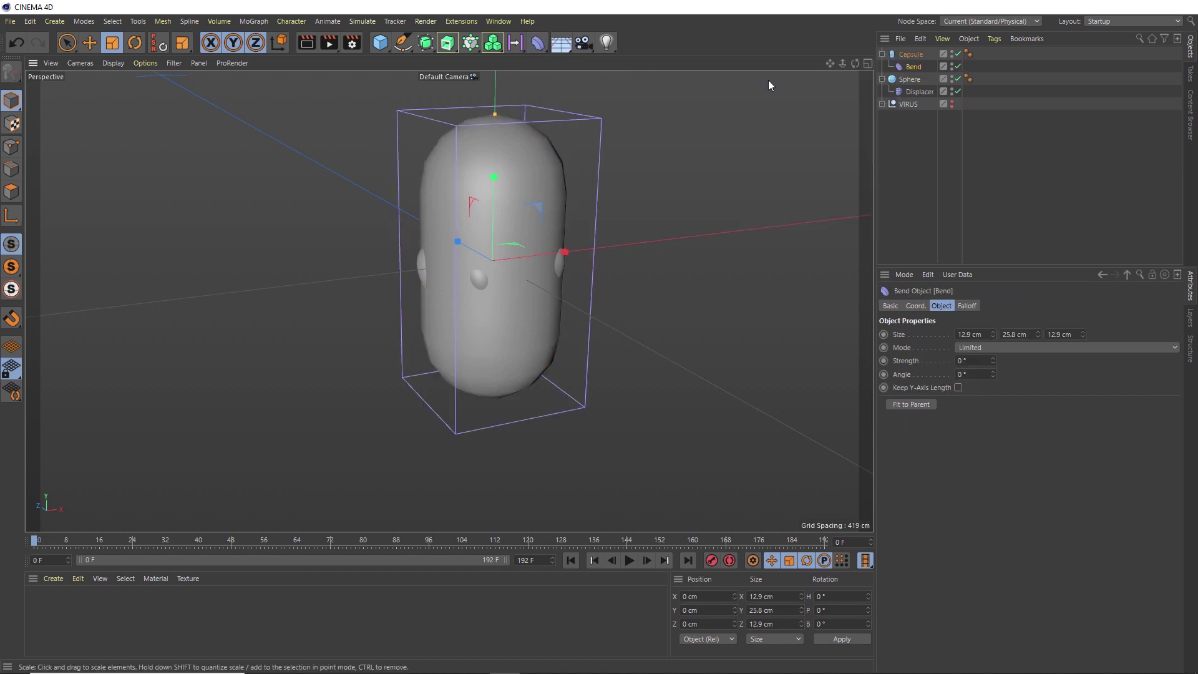
pyautogui.click(952, 77)
pyautogui.click(951, 78)
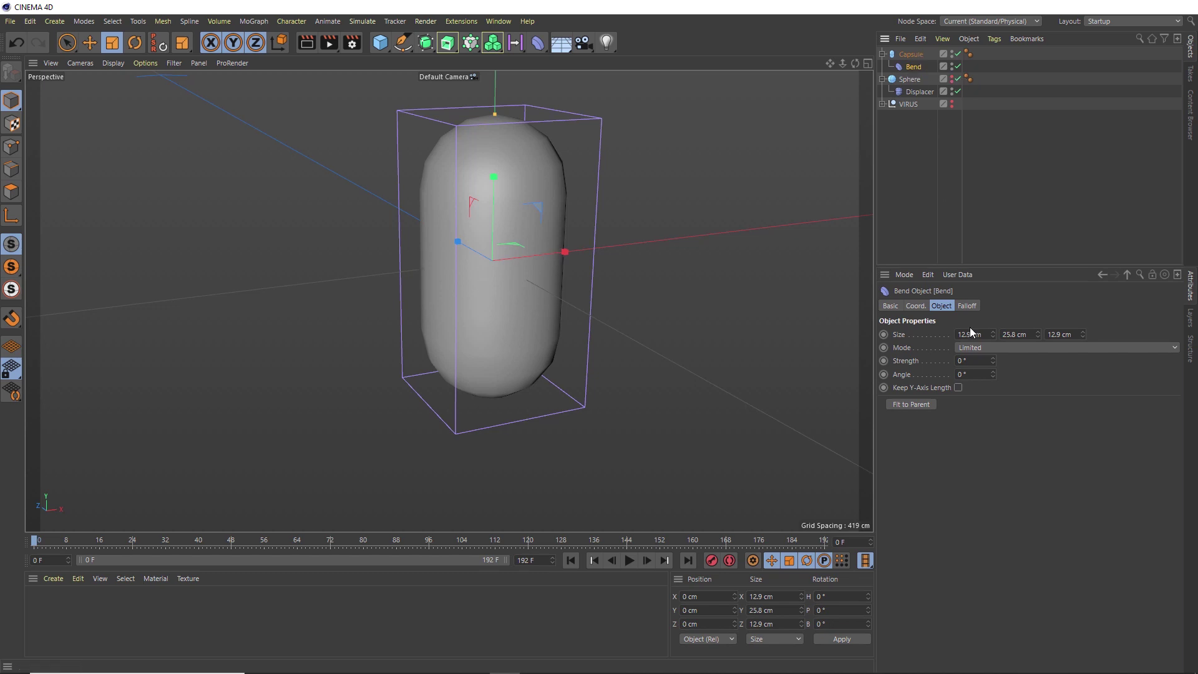
# Step: Enable Keep Y-Axis Length and set the Bend Strength to 80°
pyautogui.click(958, 389)
pyautogui.moveTo(993, 360); pyautogui.dragTo(1036, 359)
pyautogui.keyDown('alt'); pyautogui.moveTo(451, 249); pyautogui.dragTo(465, 243); pyautogui.keyUp('alt')
pyautogui.doubleClick(970, 360)
pyautogui.write('80')
pyautogui.press('Return')
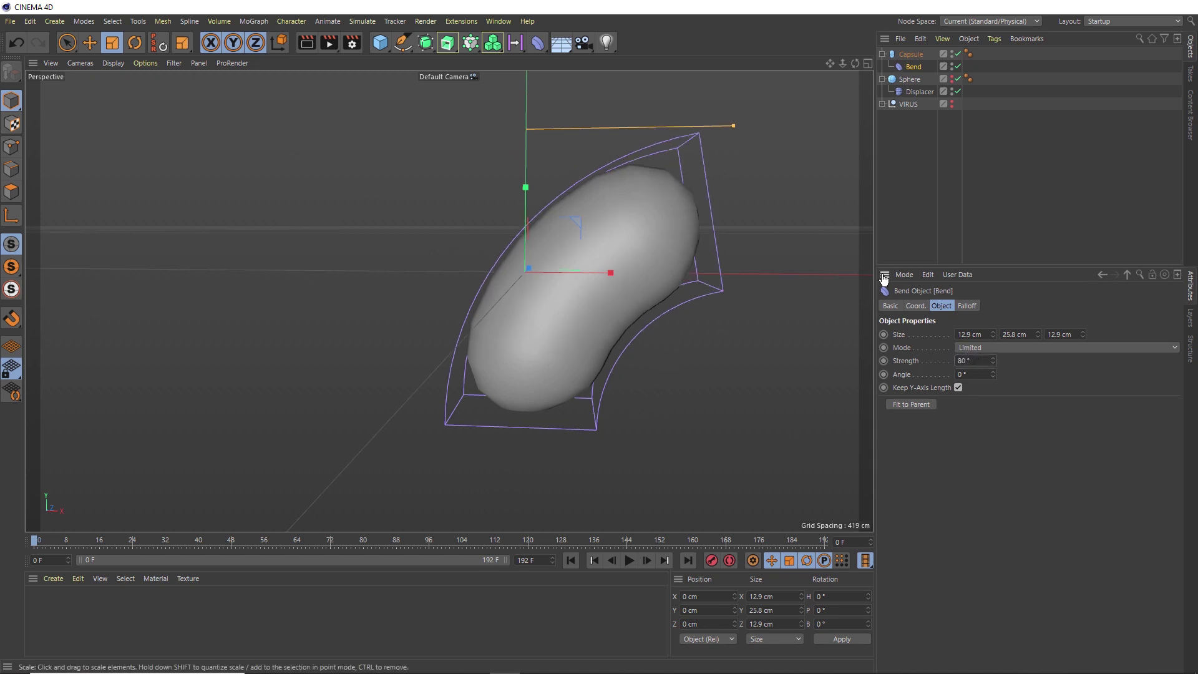
# Step: Set the Capsule to 40 height, 20 cap and 80 rotation segments
pyautogui.click(917, 54)
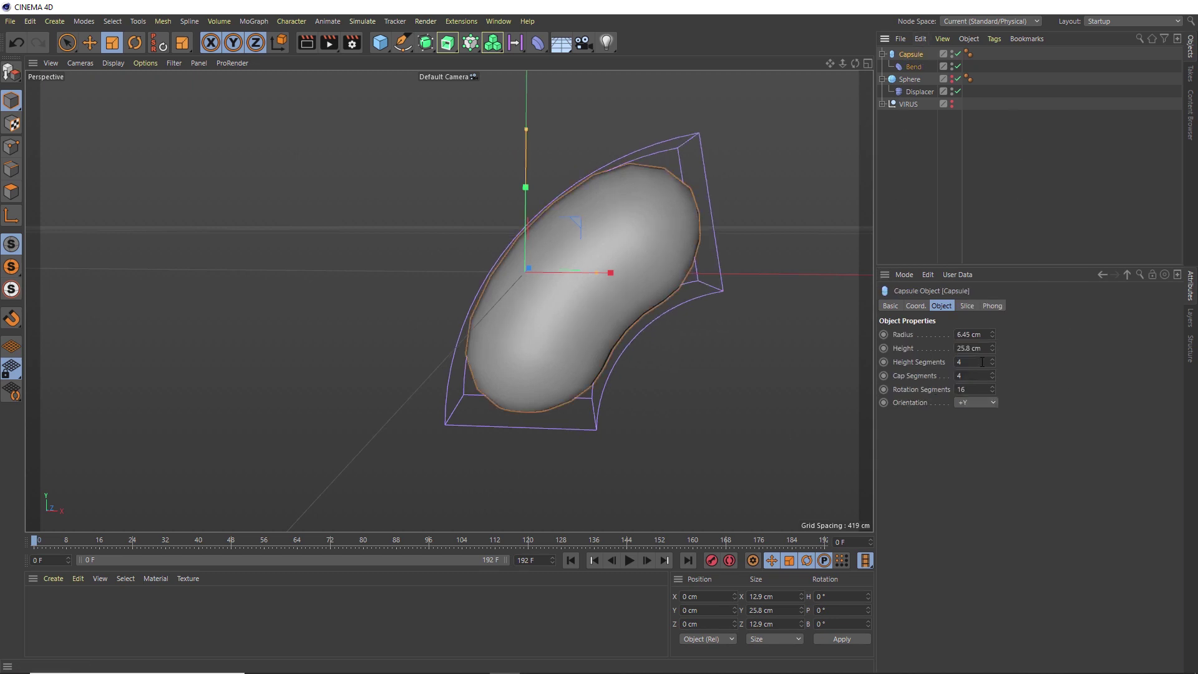
pyautogui.moveTo(982, 362); pyautogui.dragTo(951, 361)
pyautogui.write('40')
pyautogui.press('Tab')
pyautogui.write('20')
pyautogui.press('Tab')
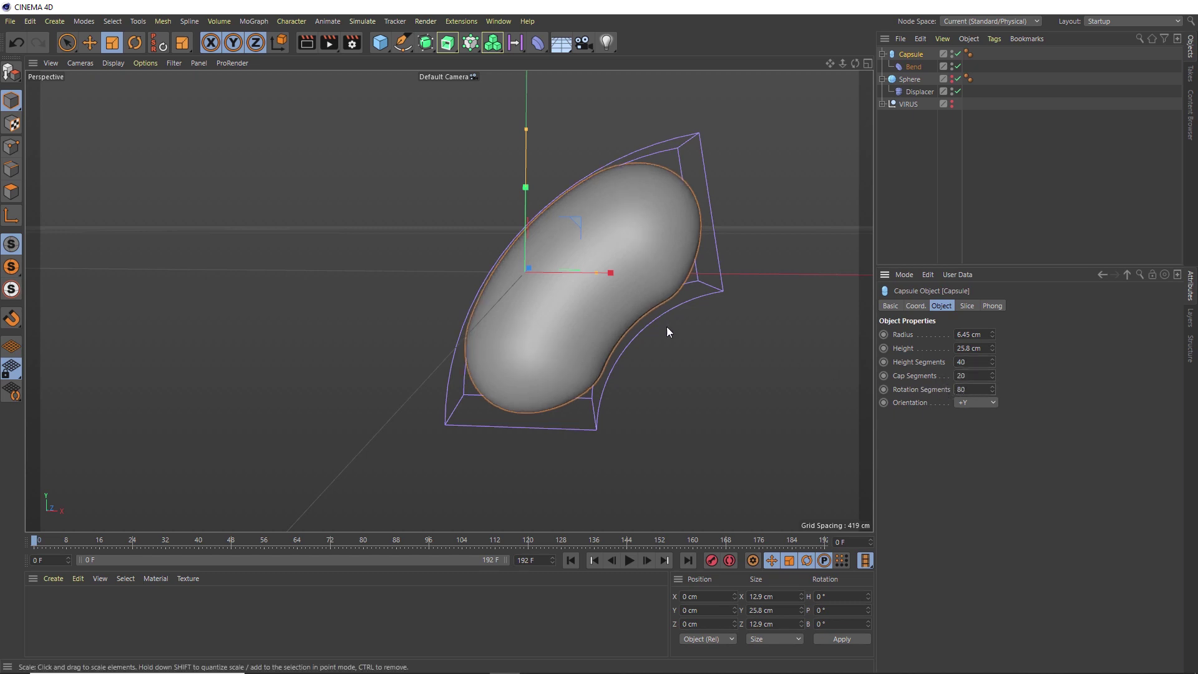
pyautogui.keyDown('alt'); pyautogui.moveTo(585, 307); pyautogui.dragTo(597, 316); pyautogui.keyUp('alt')
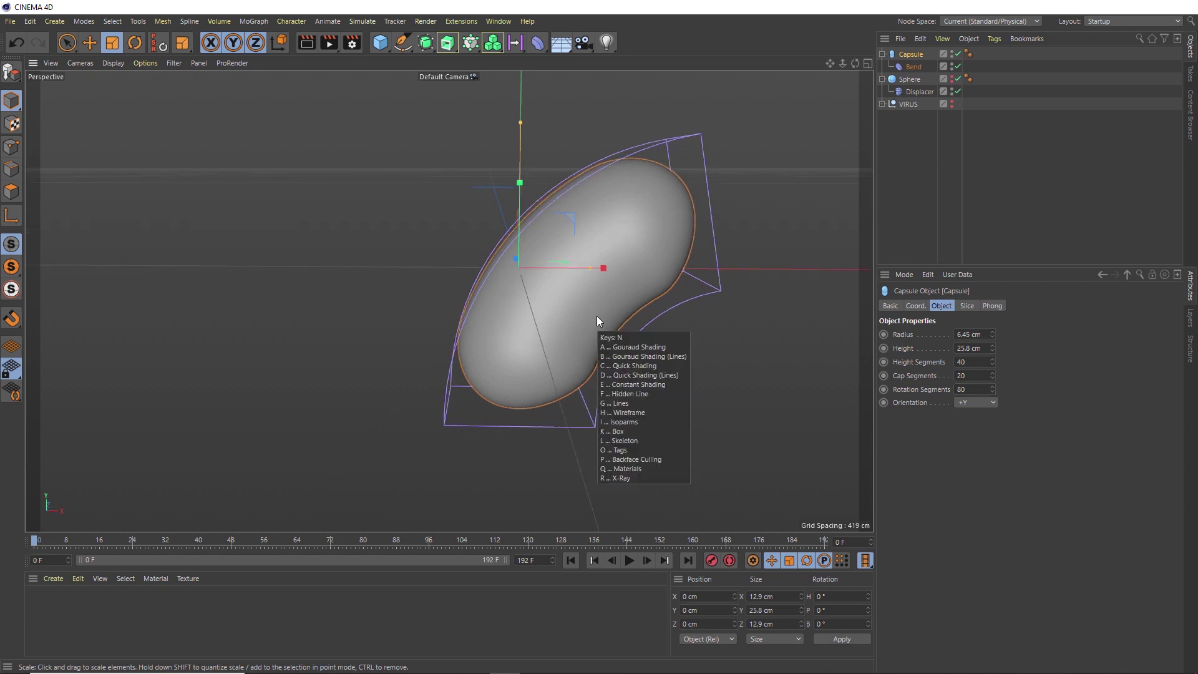
# Step: Toggle Gouraud Shading (Lines) with N~B to check the mesh, then revert
pyautogui.press('n')
pyautogui.press('b')
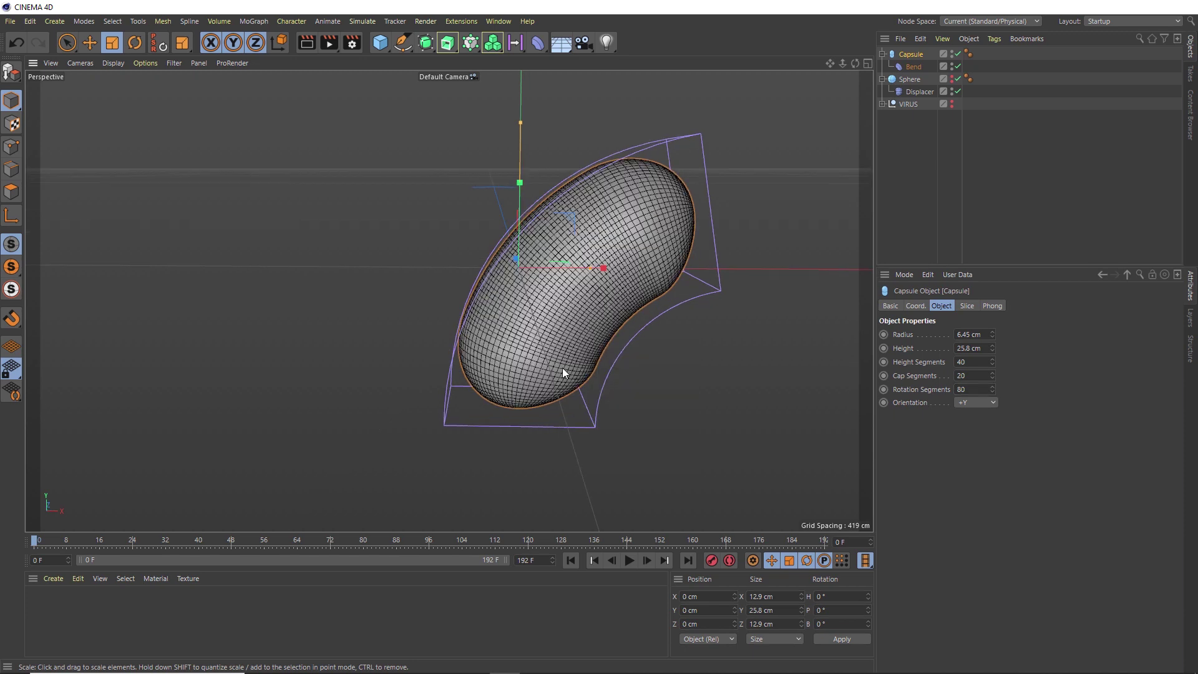
pyautogui.press('n')
pyautogui.press('a')
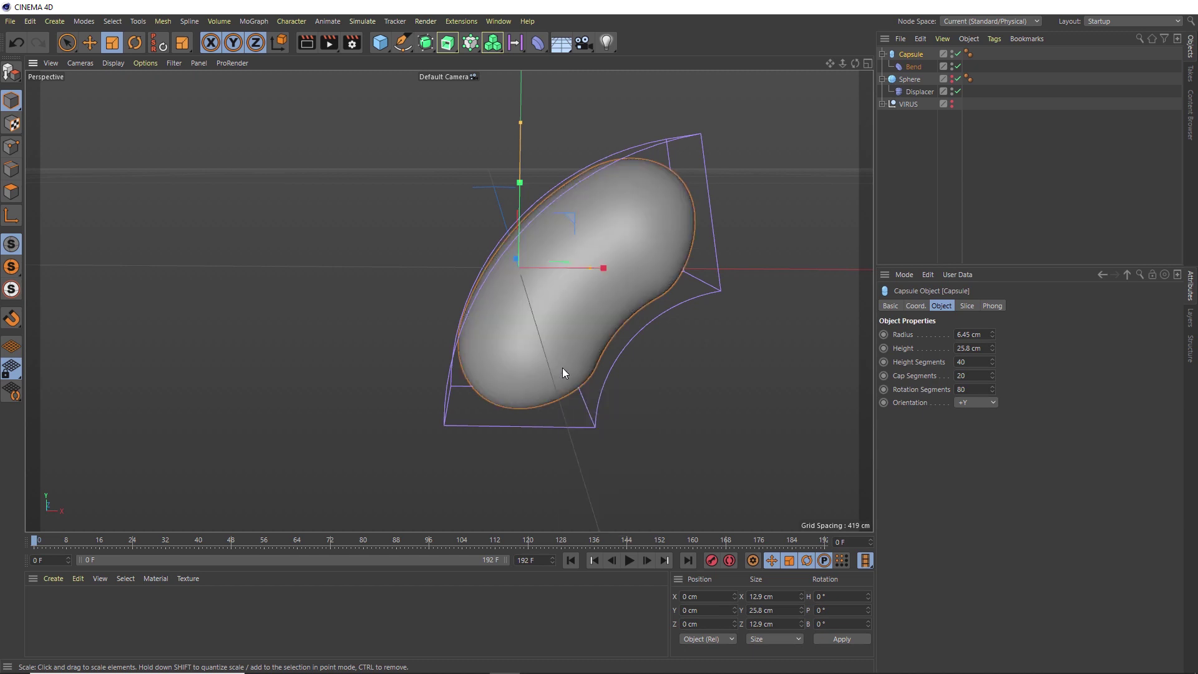
# Step: Add a Displacer under the Capsule, placed below the Bend deformer
pyautogui.click(537, 42)
pyautogui.click(573, 191)
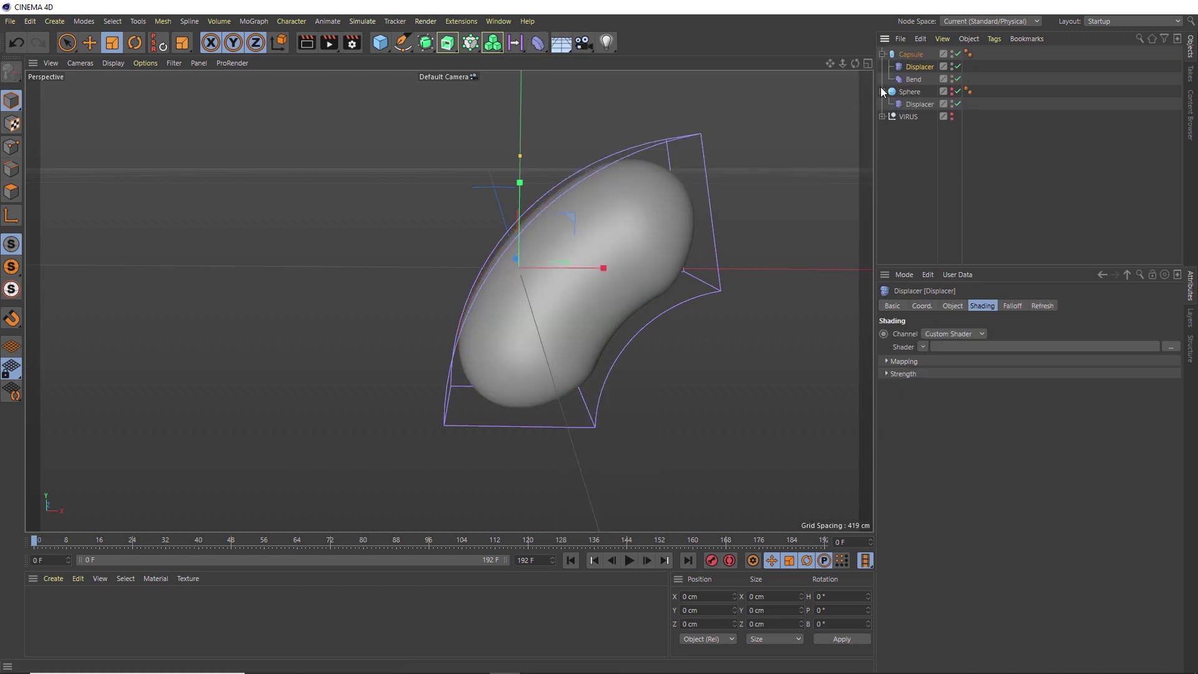
pyautogui.moveTo(920, 67); pyautogui.dragTo(910, 80)
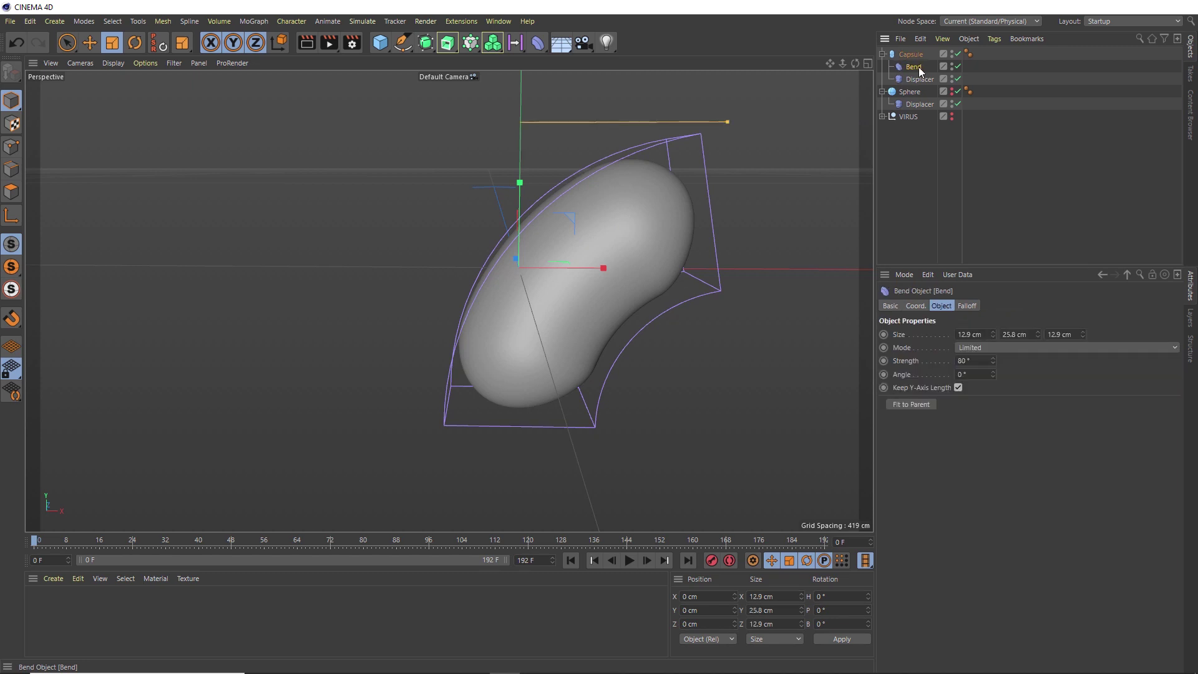
pyautogui.click(909, 80)
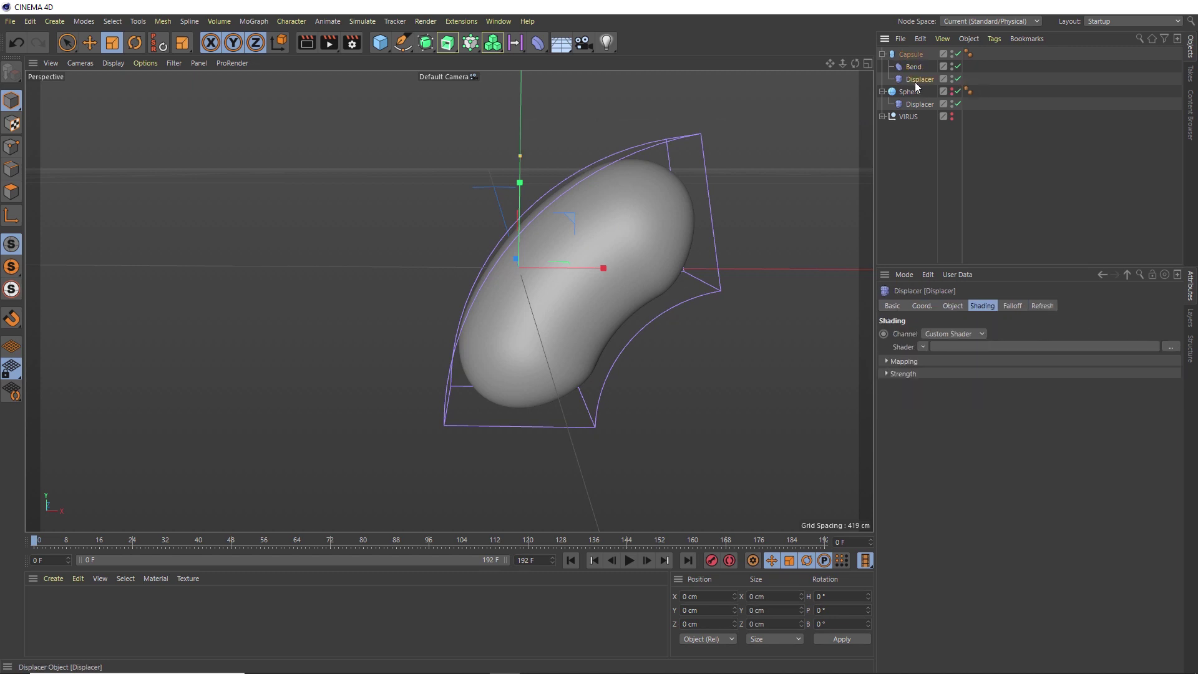
# Step: Drive the capsule's Displacer with a Noise shader at 40% Global Scale
pyautogui.click(921, 346)
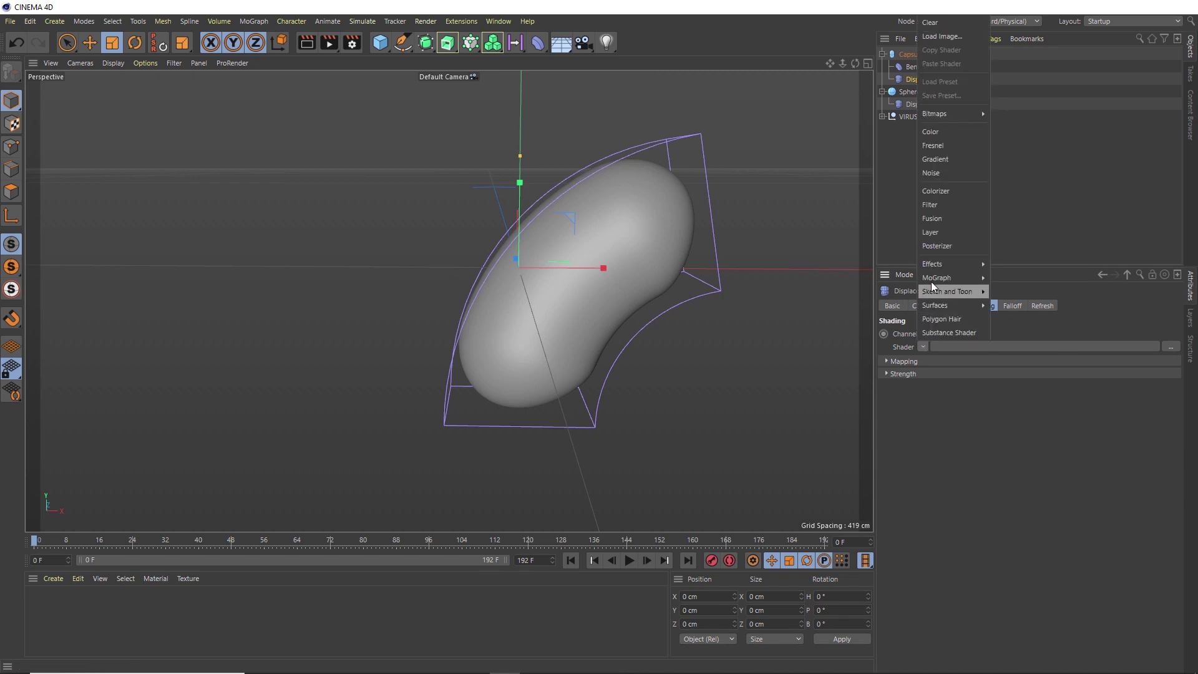
pyautogui.click(949, 173)
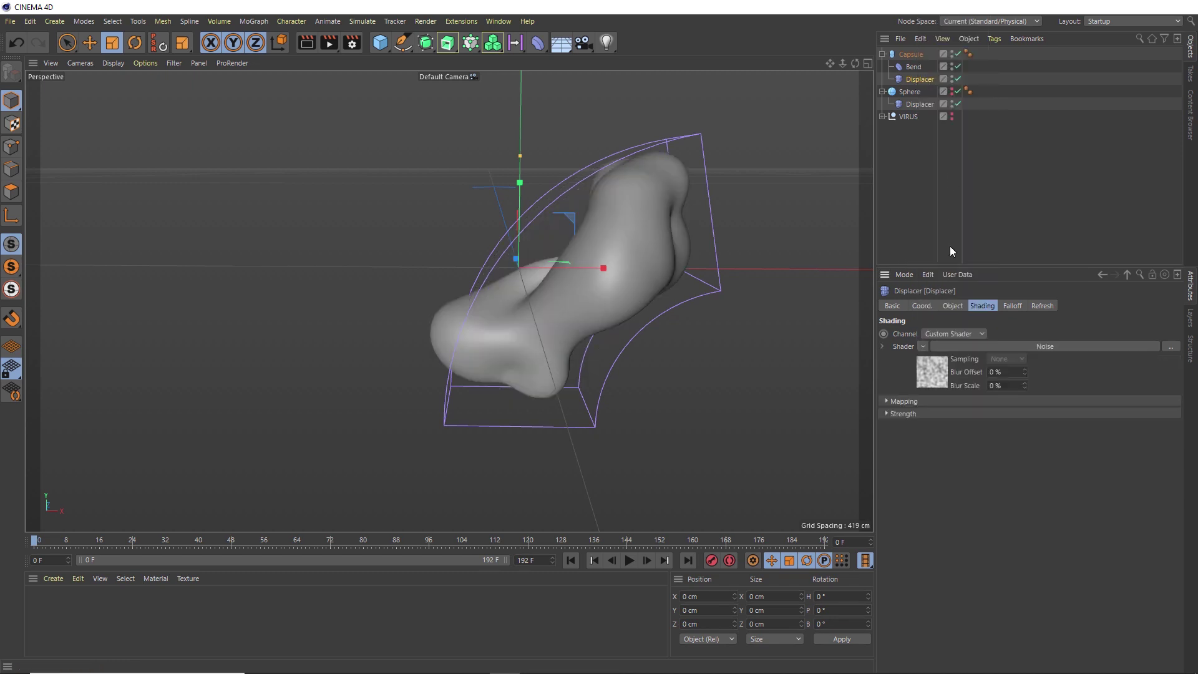
pyautogui.click(941, 365)
pyautogui.moveTo(996, 490); pyautogui.dragTo(996, 531)
pyautogui.click(973, 489)
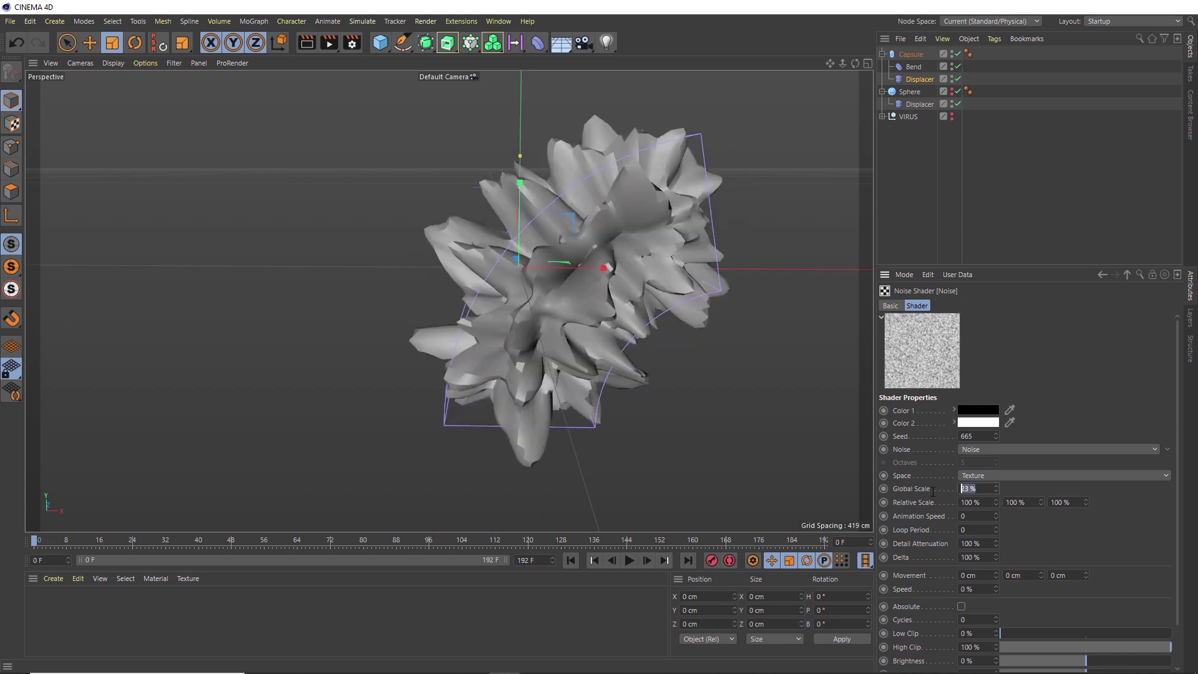
pyautogui.write('40')
pyautogui.press('Return')
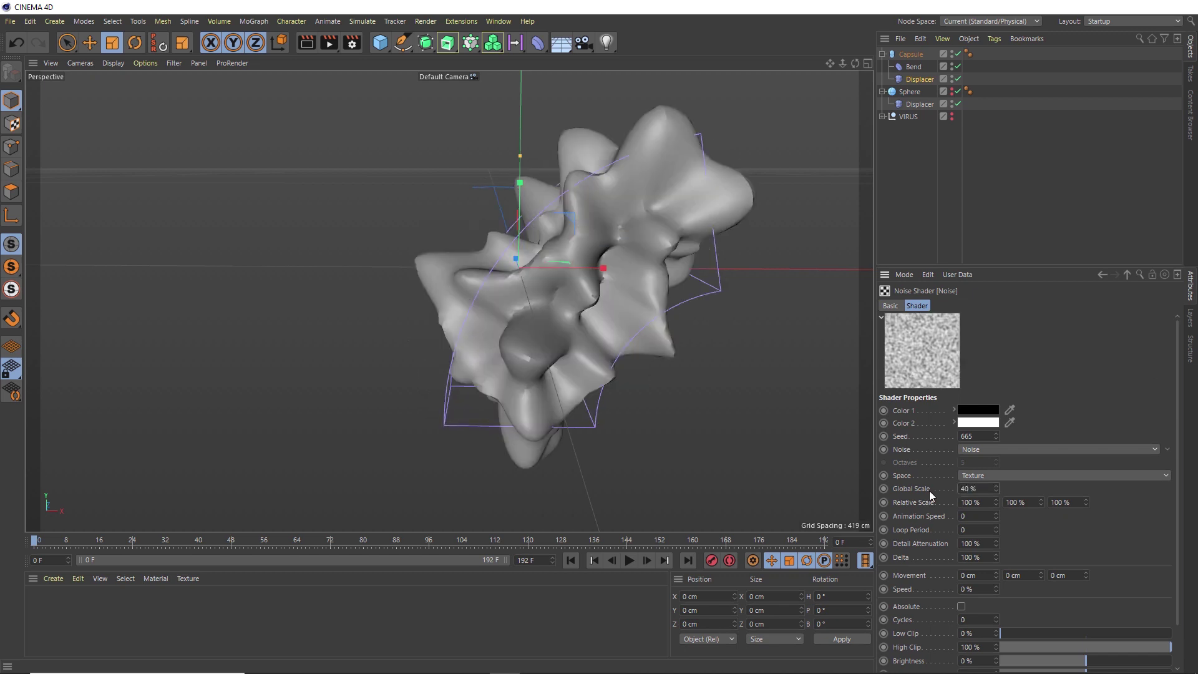
# Step: Set the capsule Displacer's Height to 3 cm
pyautogui.click(1127, 275)
pyautogui.click(953, 306)
pyautogui.moveTo(960, 365); pyautogui.dragTo(947, 364)
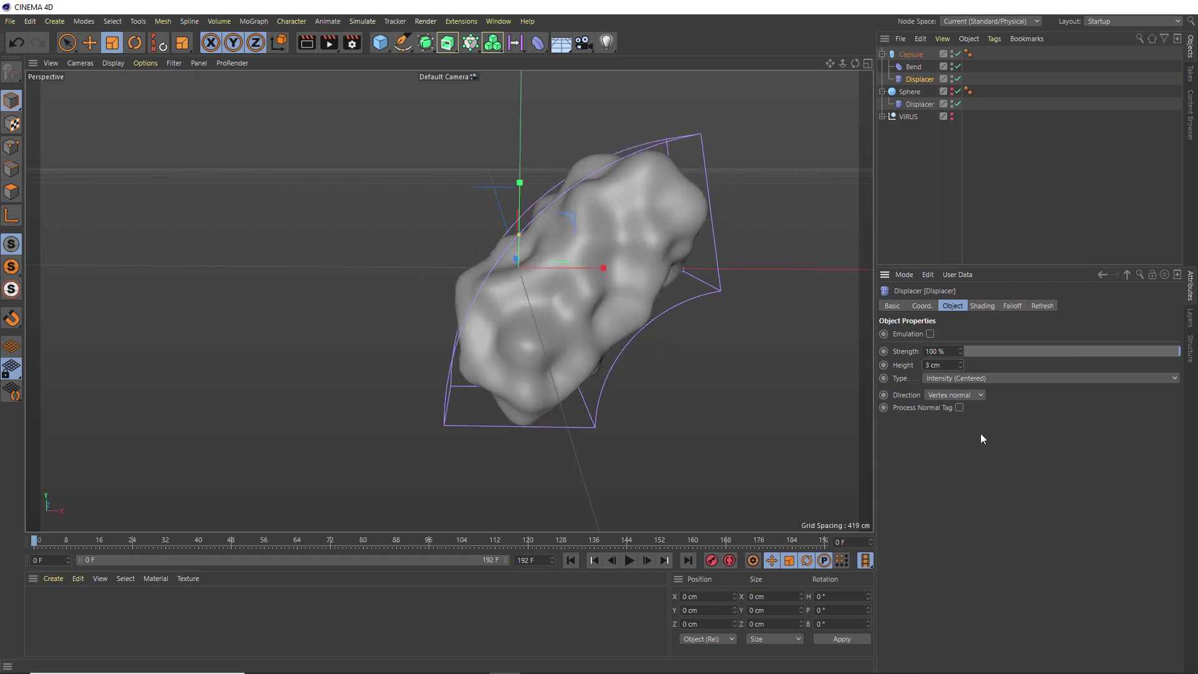
pyautogui.keyDown('alt'); pyautogui.moveTo(512, 325); pyautogui.dragTo(487, 357); pyautogui.keyUp('alt')
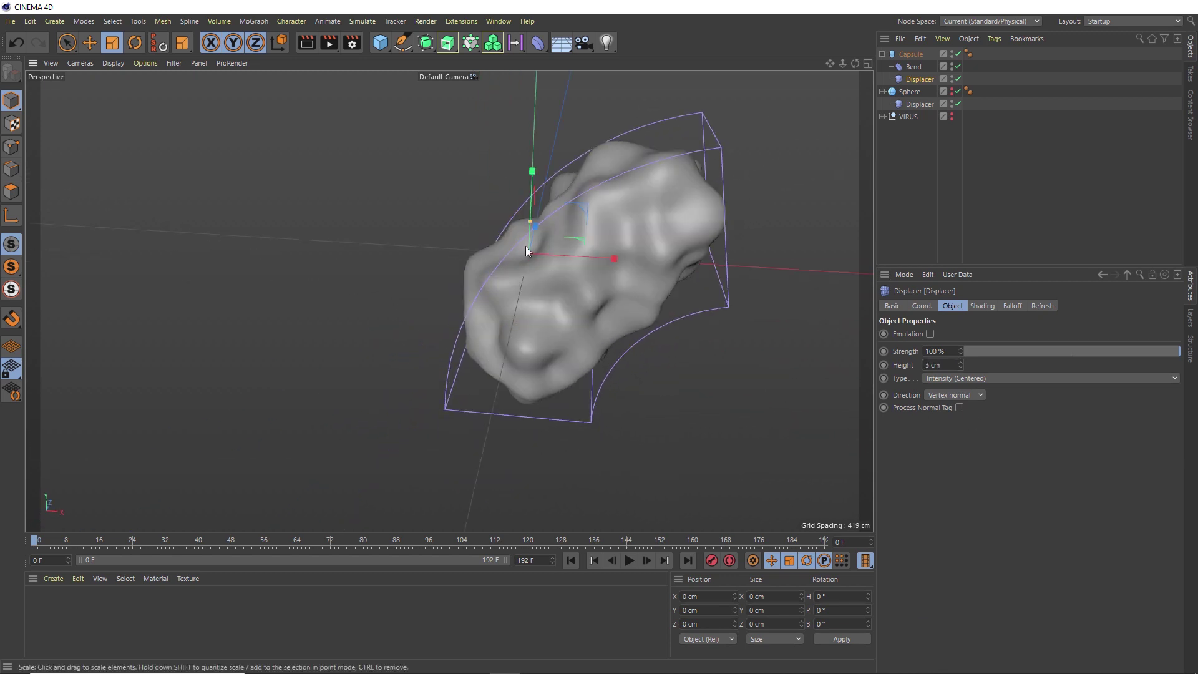
pyautogui.keyDown('alt'); pyautogui.moveTo(525, 246); pyautogui.dragTo(503, 334, button='right'); pyautogui.keyUp('alt')
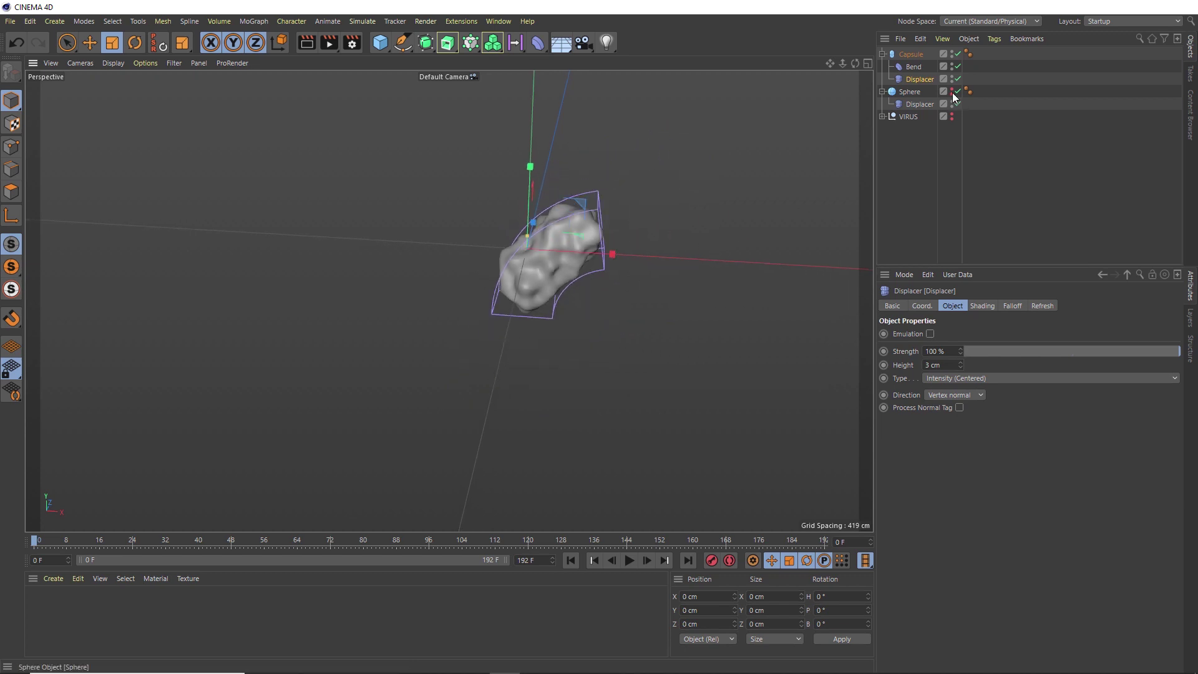
# Step: Collapse the blob hierarchy and rename the sphere to '1' and the capsule to '2'
pyautogui.click(927, 160)
pyautogui.click(882, 54)
pyautogui.click(882, 66)
pyautogui.doubleClick(910, 67)
pyautogui.write('1')
pyautogui.press('Return')
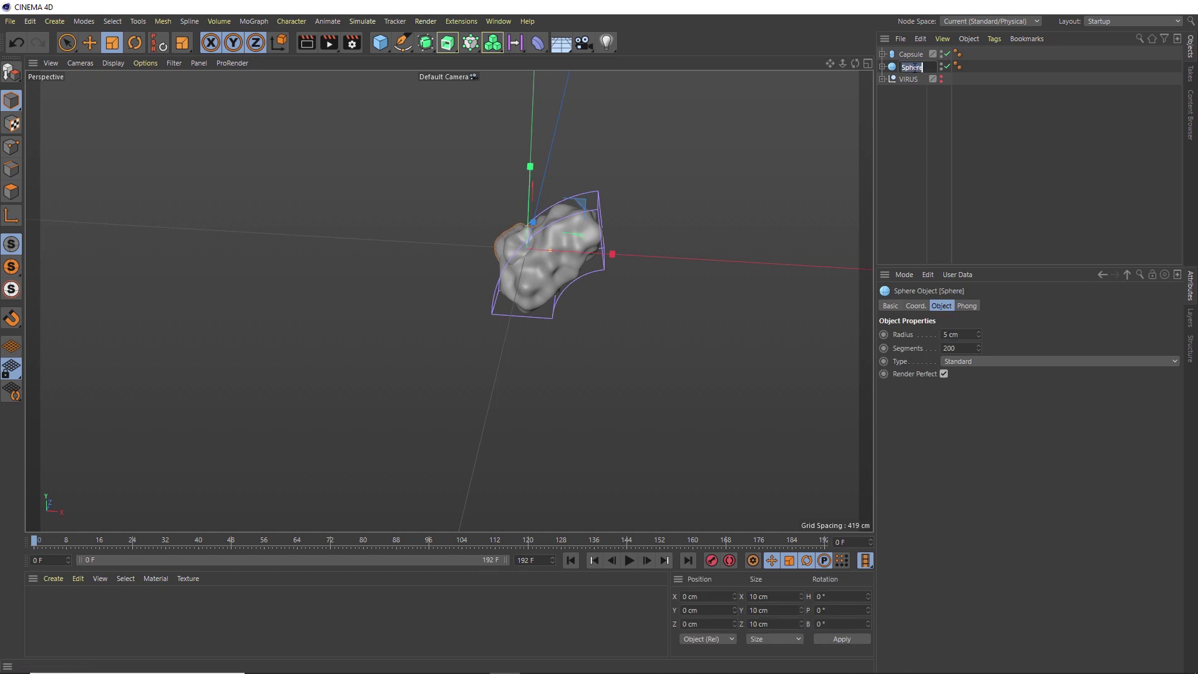
pyautogui.doubleClick(914, 55)
pyautogui.write('2')
pyautogui.press('Return')
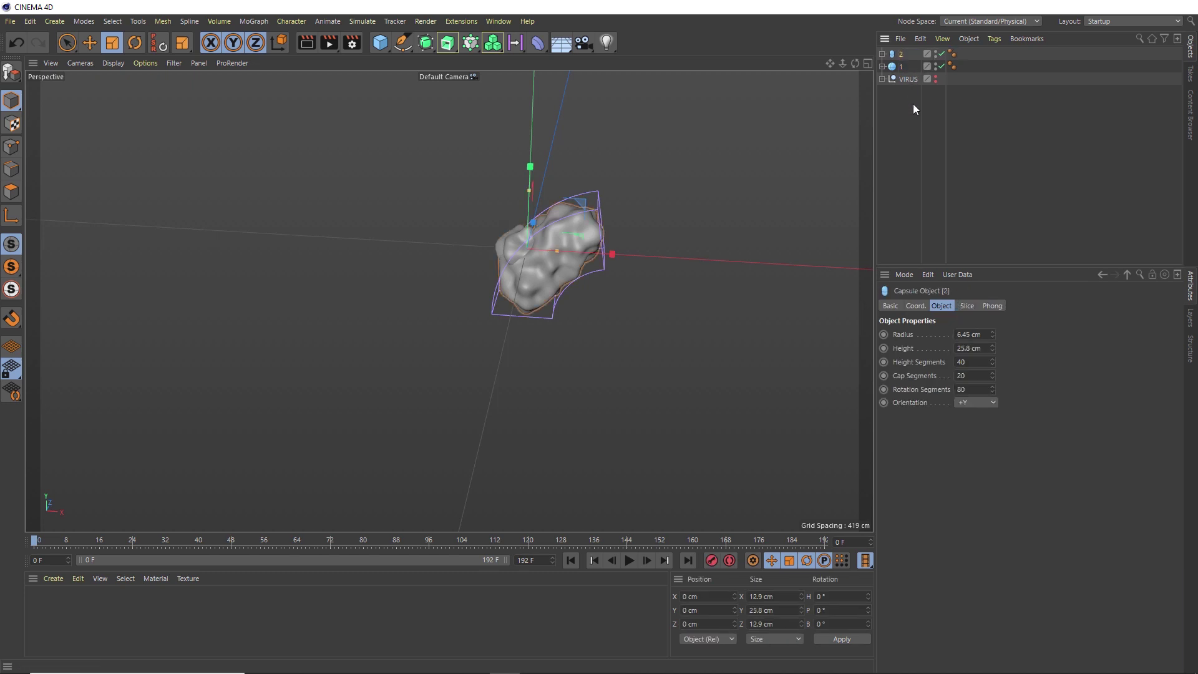
# Step: Add a Cloner holding capsule 2 and sphere 1, set to Object mode
pyautogui.click(471, 43)
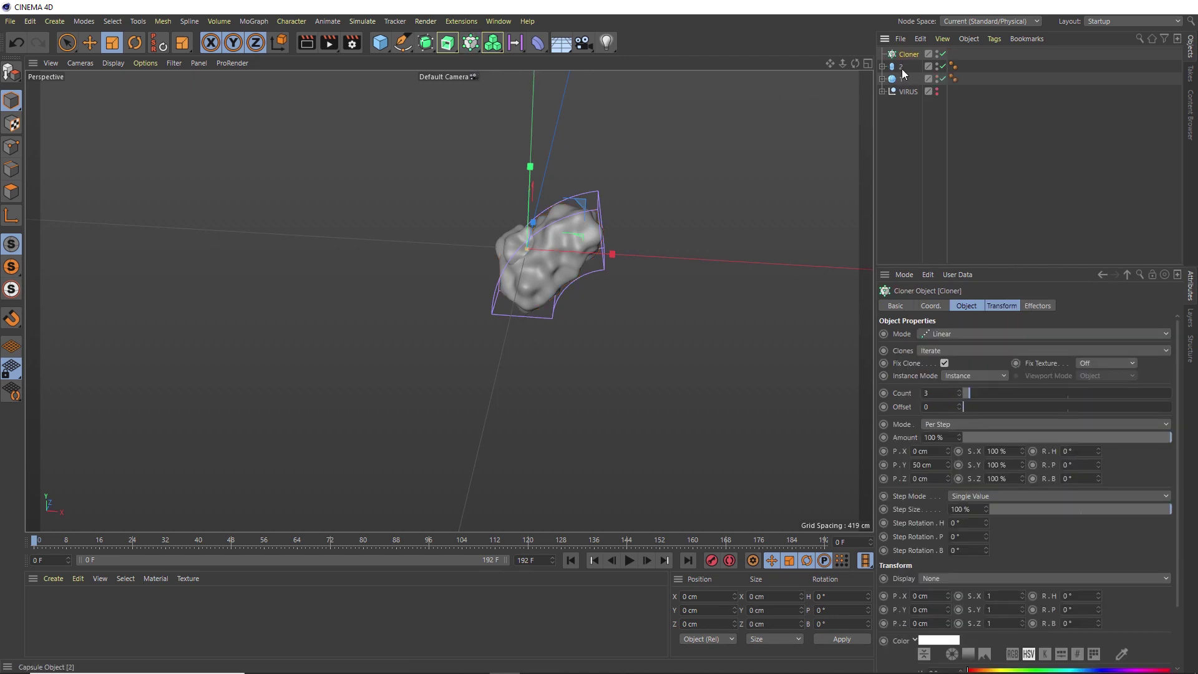
pyautogui.moveTo(905, 51); pyautogui.dragTo(906, 68)
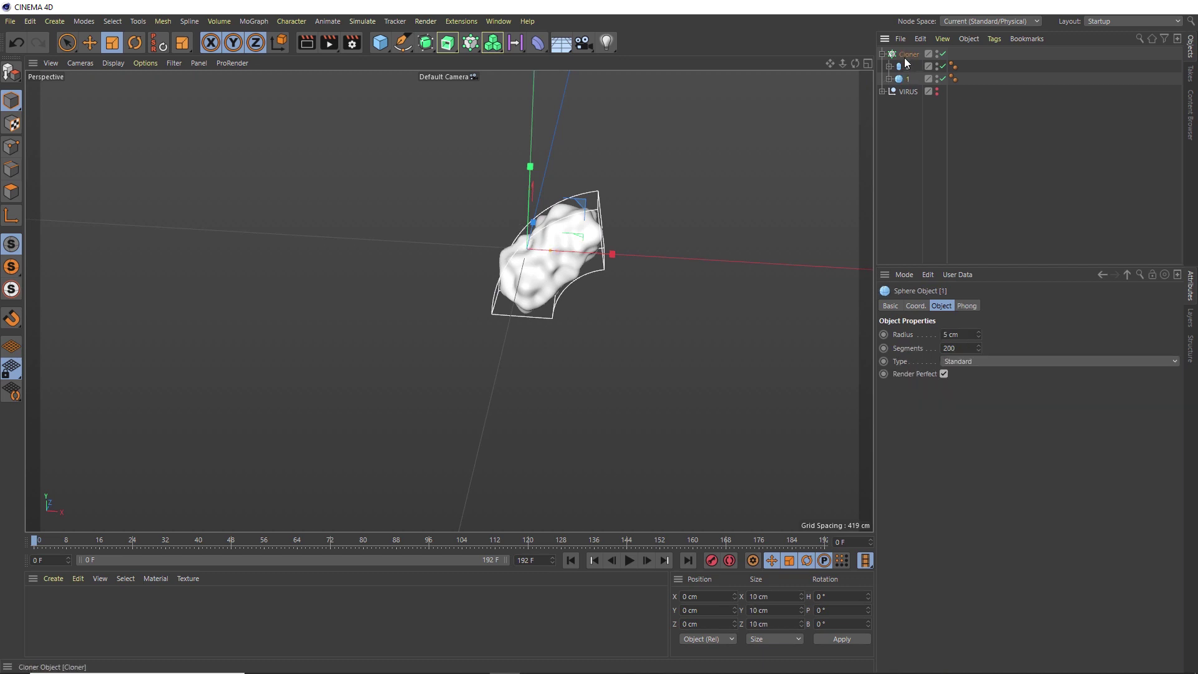
pyautogui.click(904, 57)
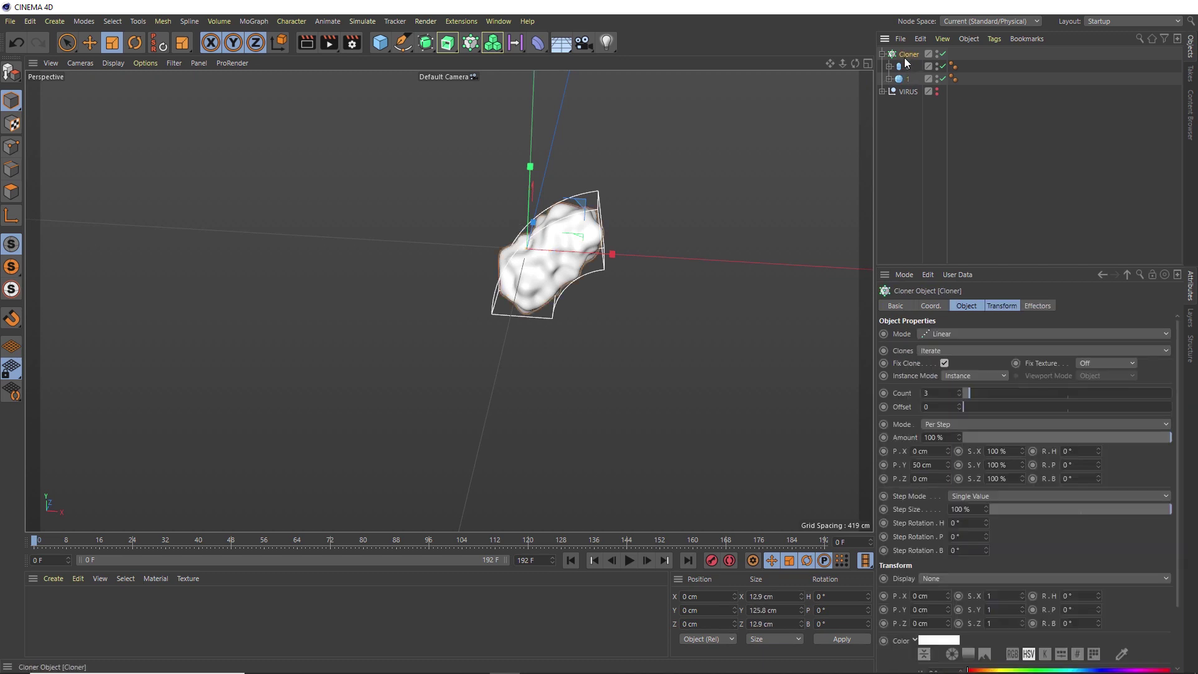
pyautogui.click(957, 332)
pyautogui.click(960, 346)
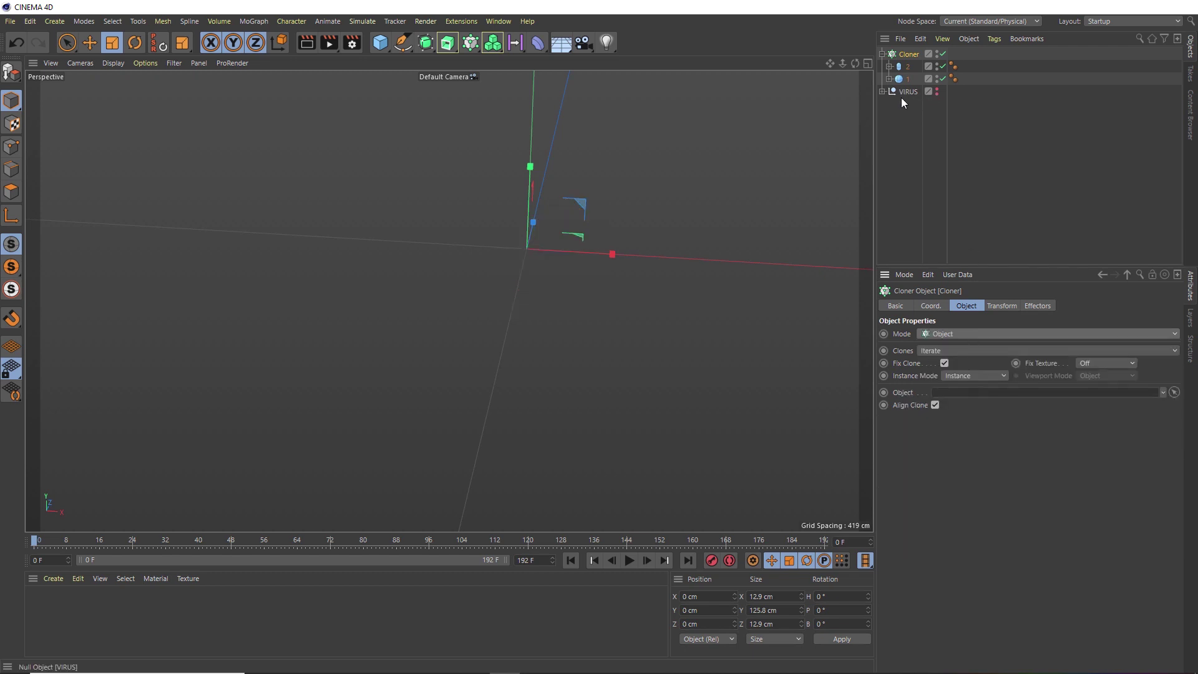
# Step: Scatter the clones over SCATTER as Render Instances and make VIRUS visible again
pyautogui.click(883, 91)
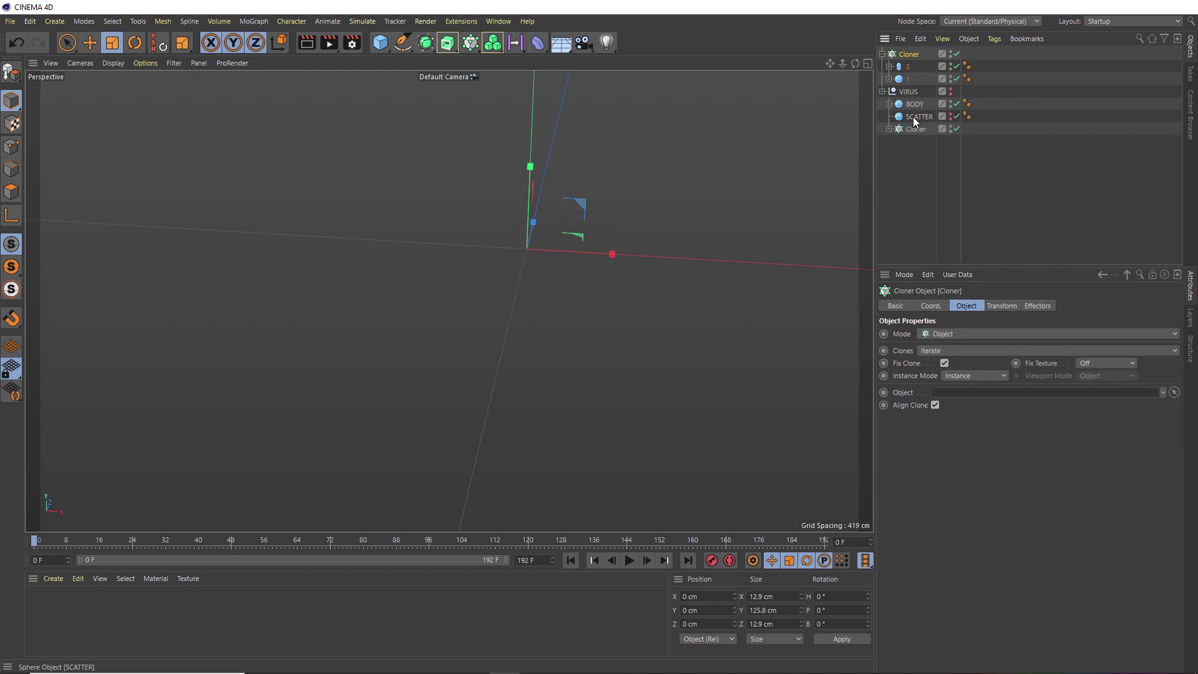
pyautogui.moveTo(916, 117); pyautogui.dragTo(999, 393)
pyautogui.click(952, 376)
pyautogui.click(964, 399)
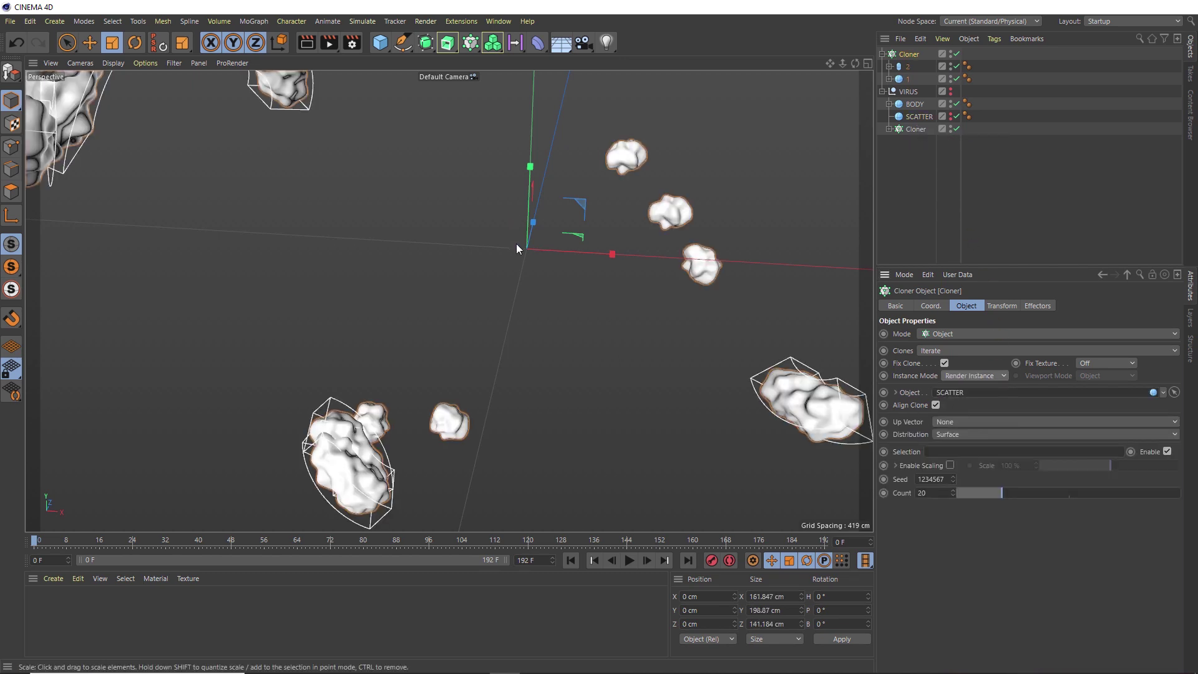
pyautogui.scroll(-10, 522, 248)
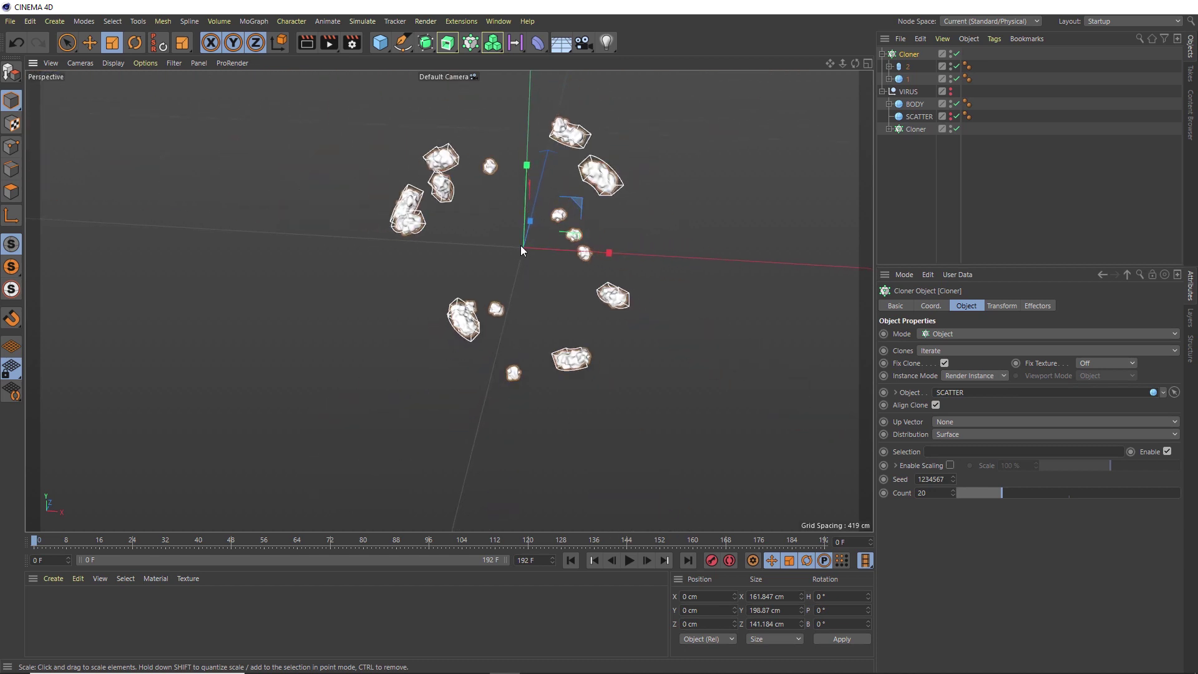
pyautogui.keyDown('alt'); pyautogui.moveTo(522, 250); pyautogui.dragTo(524, 246); pyautogui.keyUp('alt')
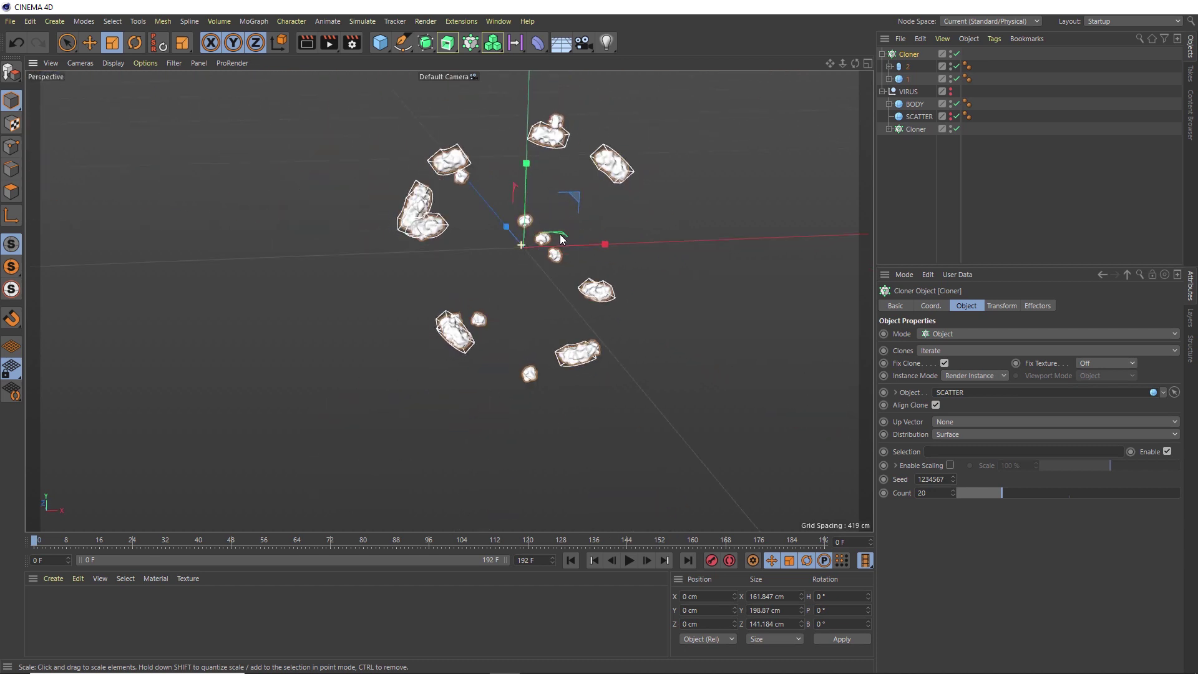
pyautogui.click(950, 91)
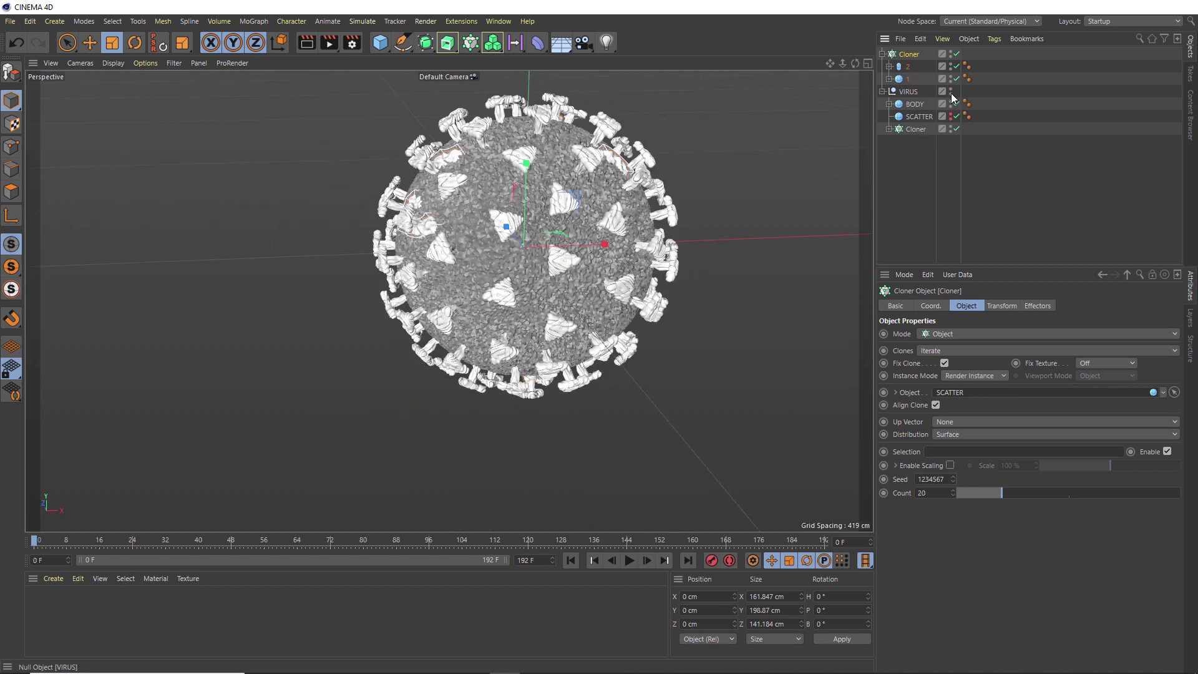
# Step: Create a new red material and apply it to the blob Cloner
pyautogui.keyDown('alt'); pyautogui.moveTo(539, 224); pyautogui.dragTo(509, 224); pyautogui.keyUp('alt')
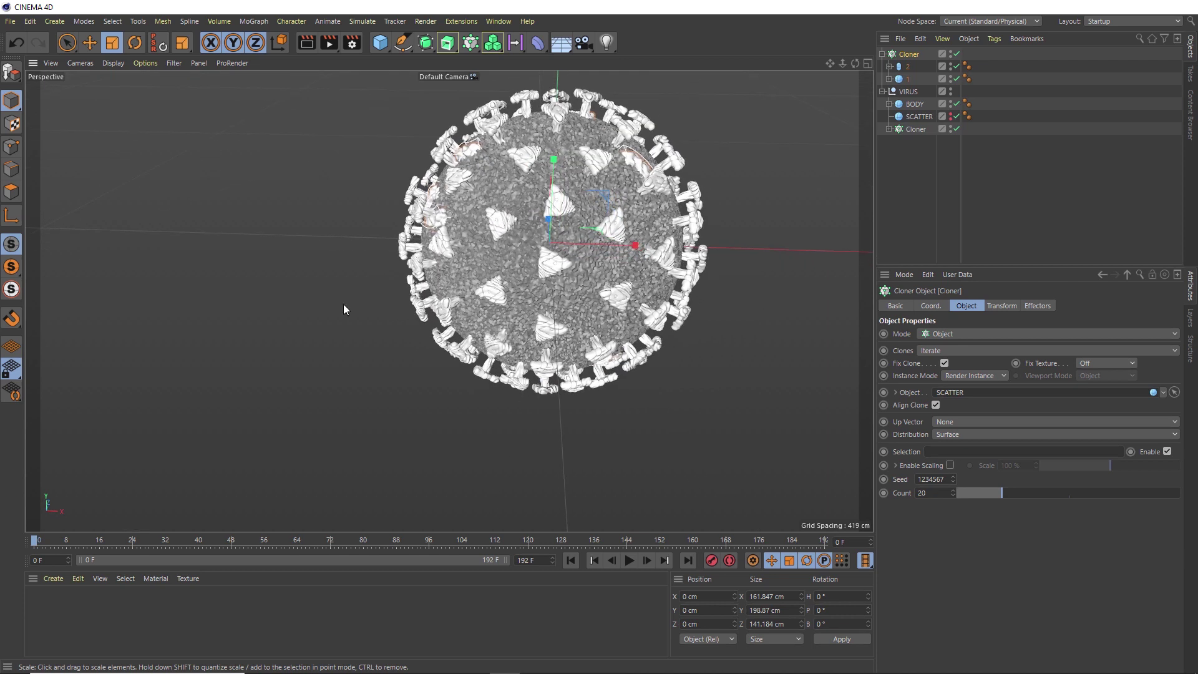
pyautogui.doubleClick(83, 600)
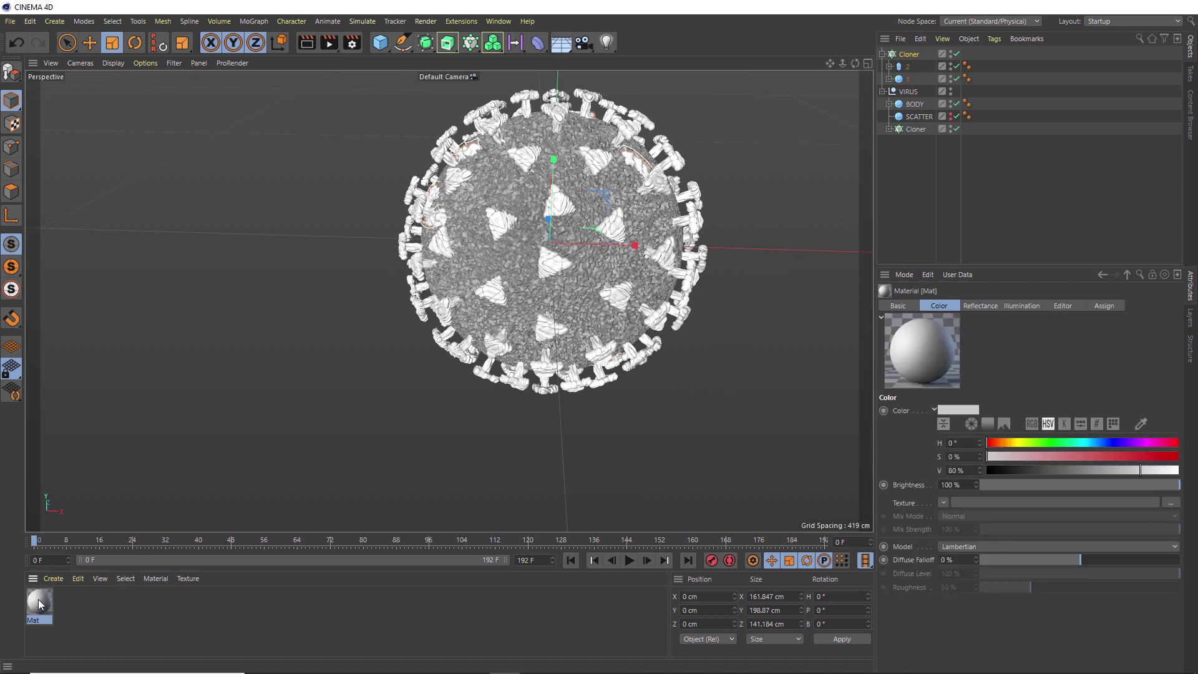
pyautogui.moveTo(39, 599); pyautogui.dragTo(712, 254)
pyautogui.moveTo(922, 55); pyautogui.dragTo(922, 55)
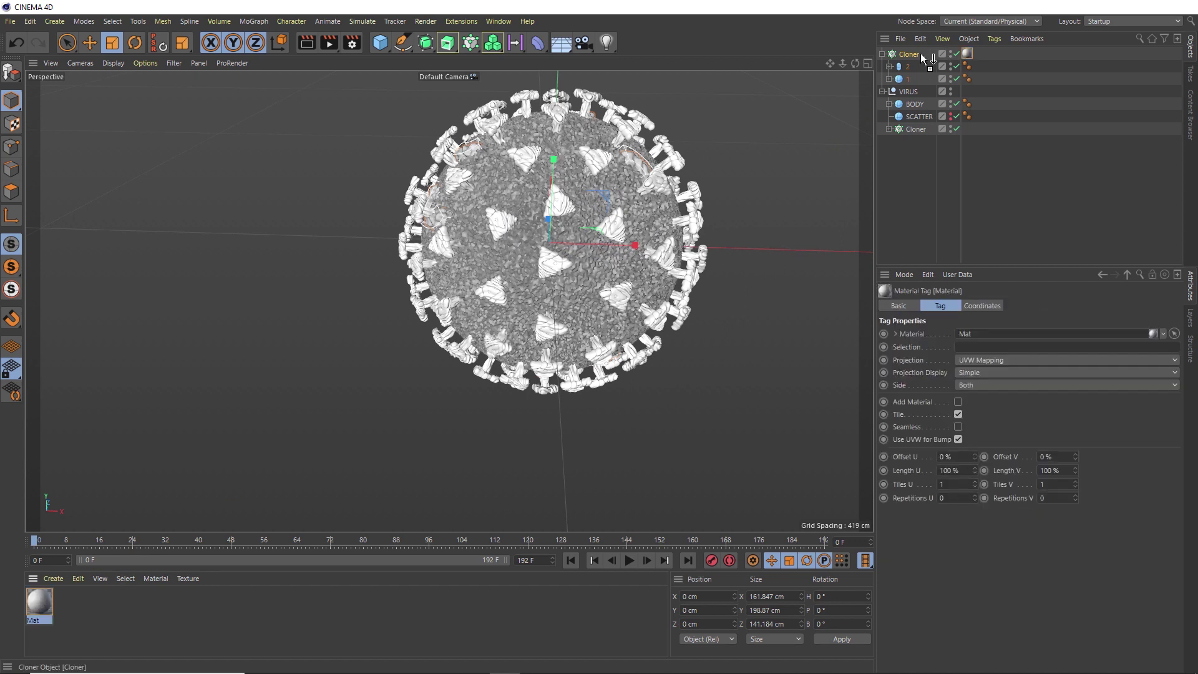
pyautogui.click(41, 601)
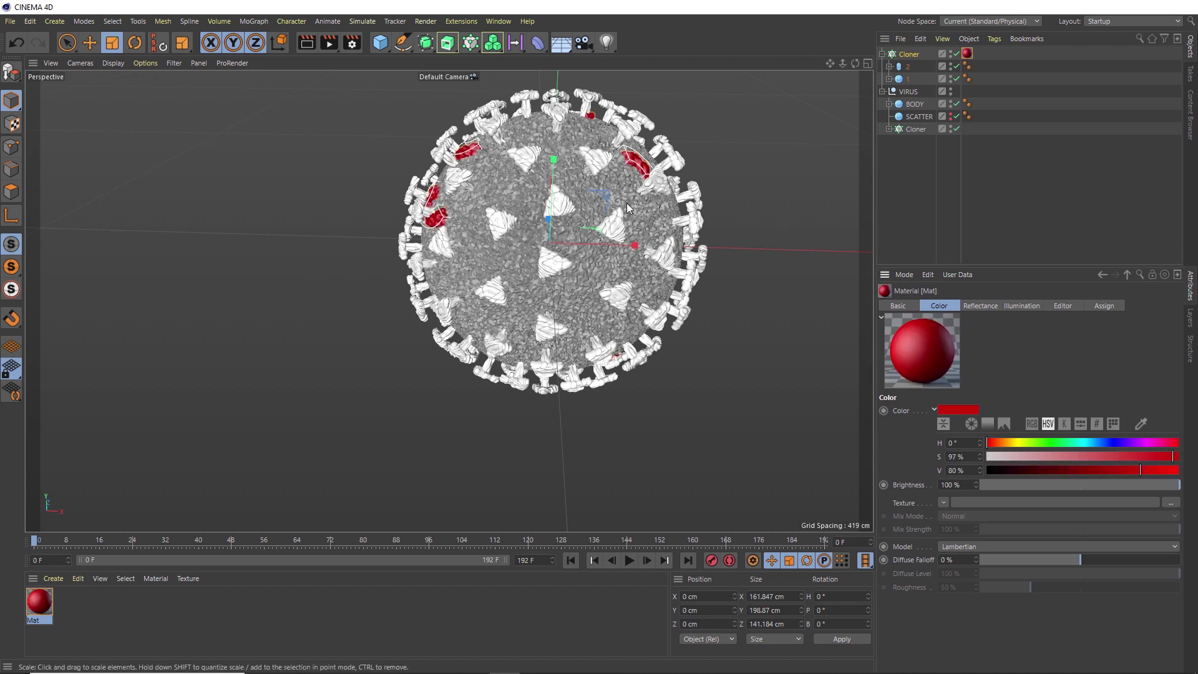
pyautogui.keyDown('alt'); pyautogui.moveTo(550, 232); pyautogui.dragTo(487, 252); pyautogui.keyUp('alt')
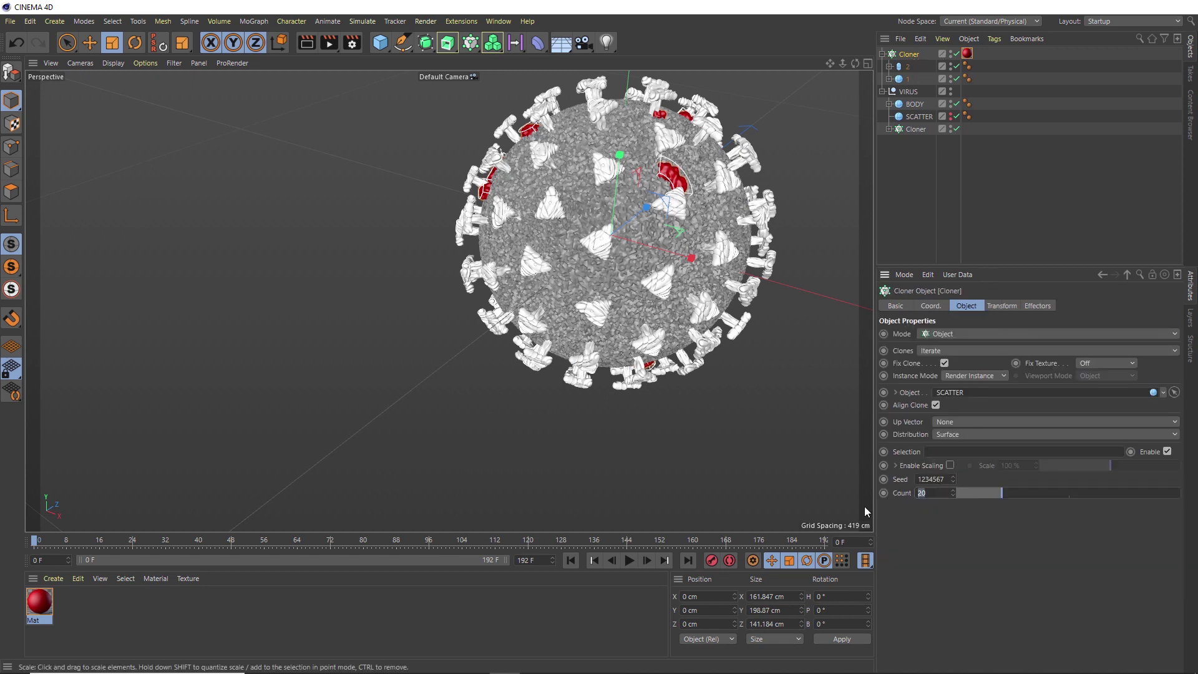
# Step: Set the Cloner count to 80 and scale the clones to 0.7 on X, Y and Z
pyautogui.write('80')
pyautogui.press('Return')
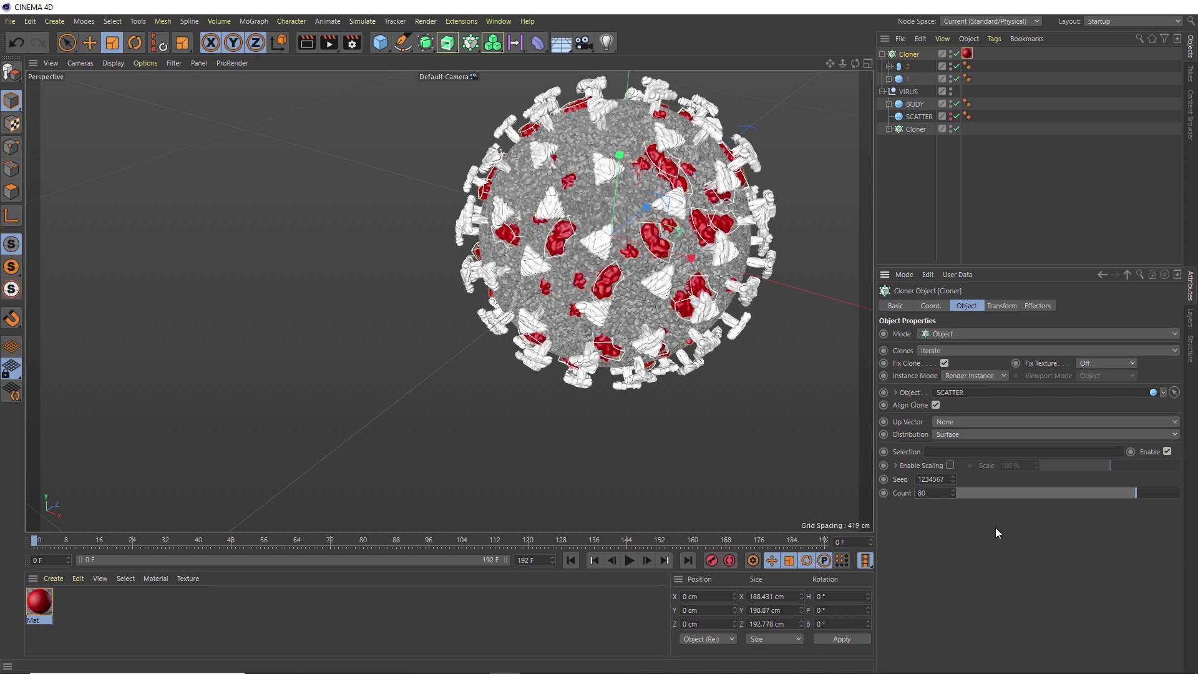
pyautogui.keyDown('alt'); pyautogui.moveTo(695, 318); pyautogui.dragTo(614, 244); pyautogui.keyUp('alt')
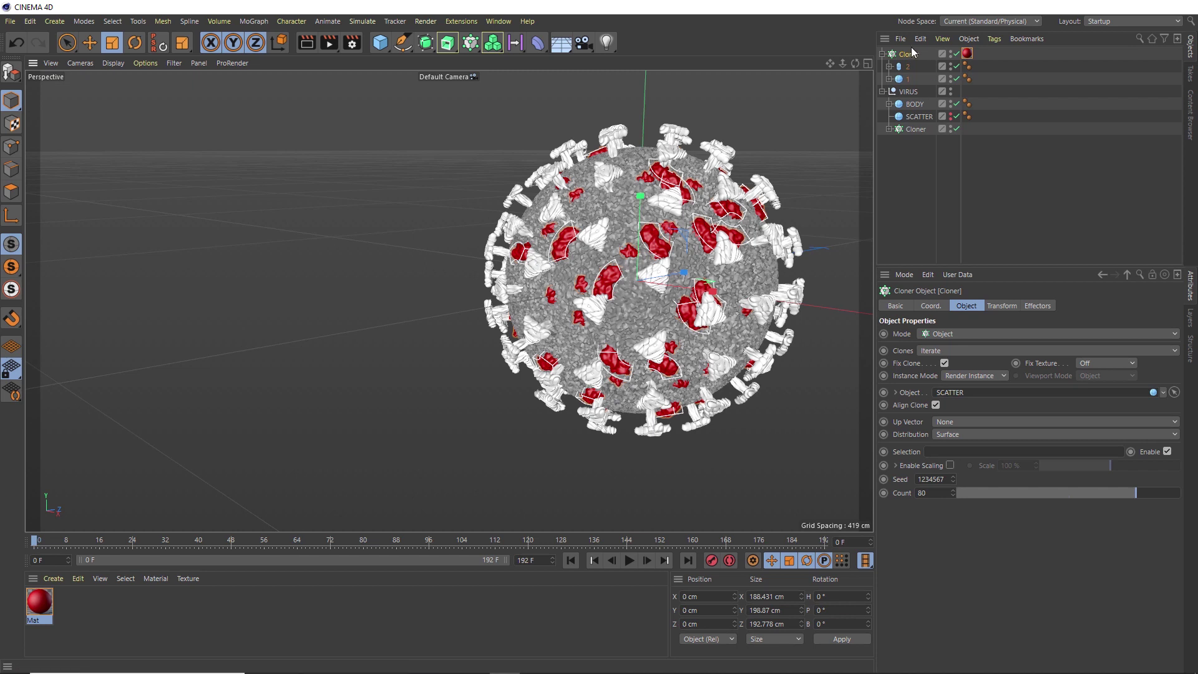
pyautogui.click(1004, 306)
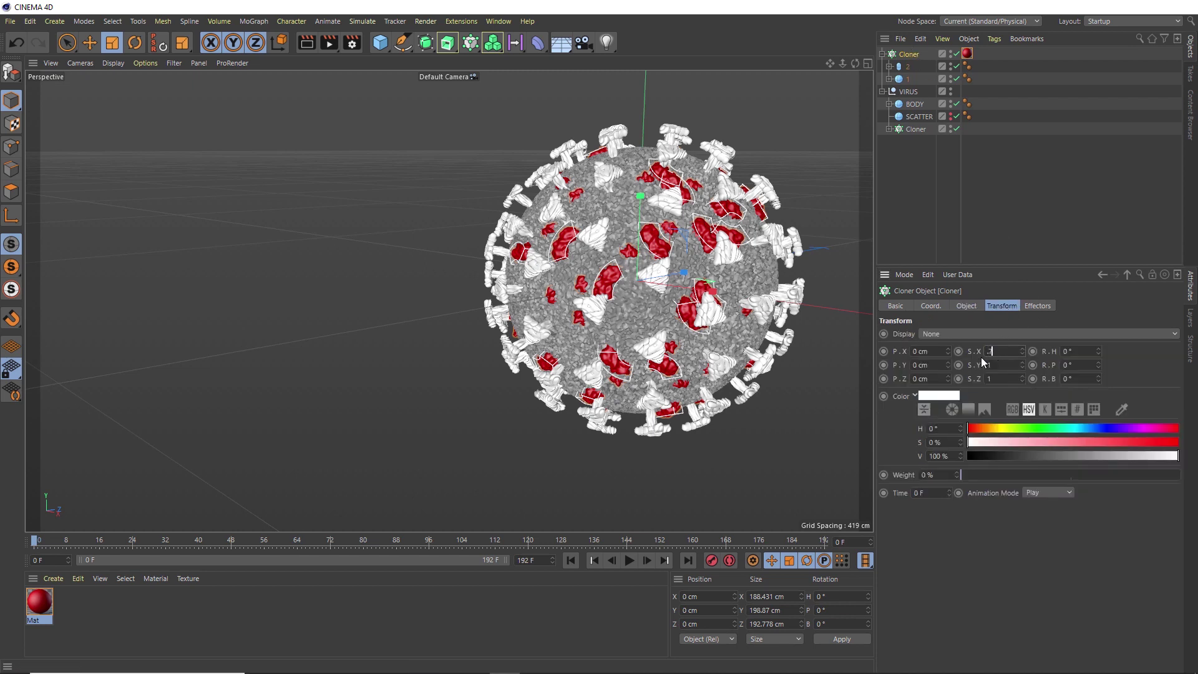
pyautogui.click(1005, 365)
pyautogui.press('Tab')
pyautogui.write('0.7')
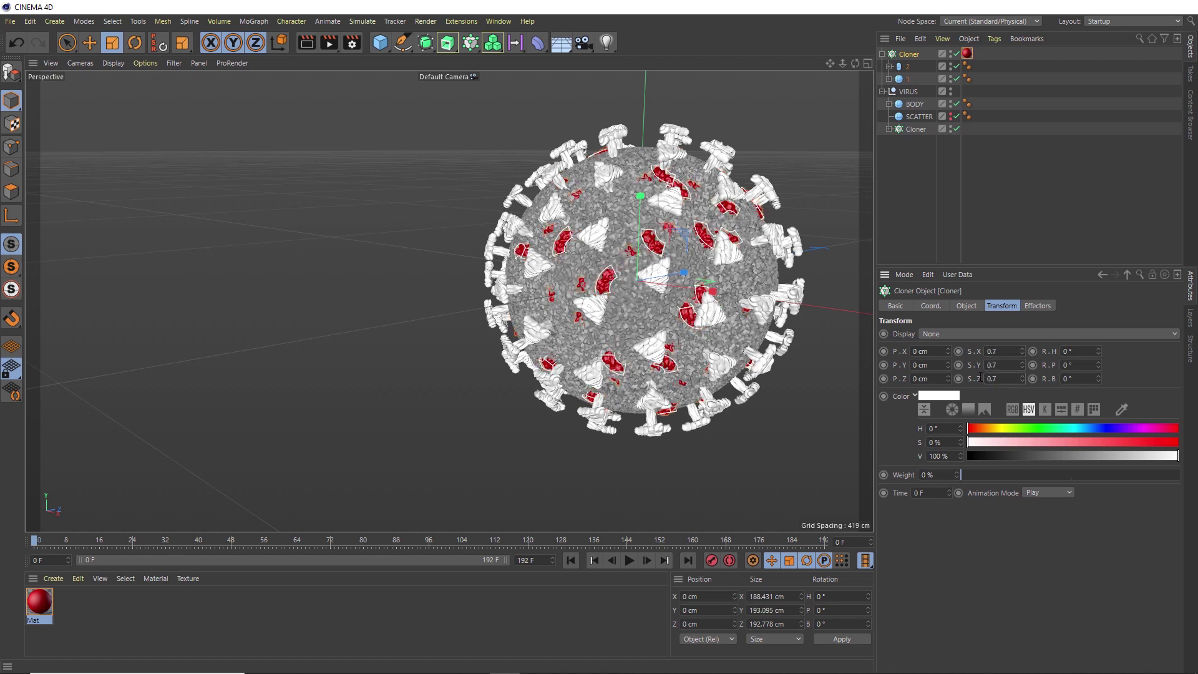
pyautogui.keyDown('alt'); pyautogui.moveTo(653, 280); pyautogui.dragTo(660, 269); pyautogui.keyUp('alt')
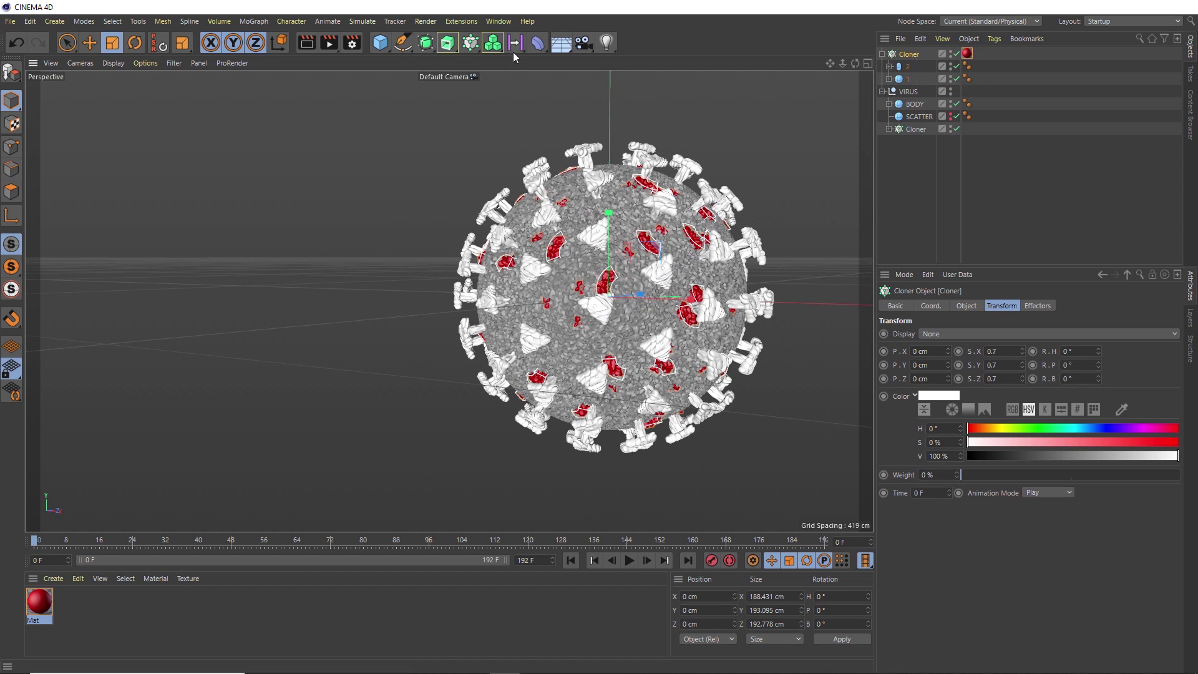
# Step: Add a Push Apart effector with 1 iteration and radius reduced to about 15 cm
pyautogui.click(472, 52)
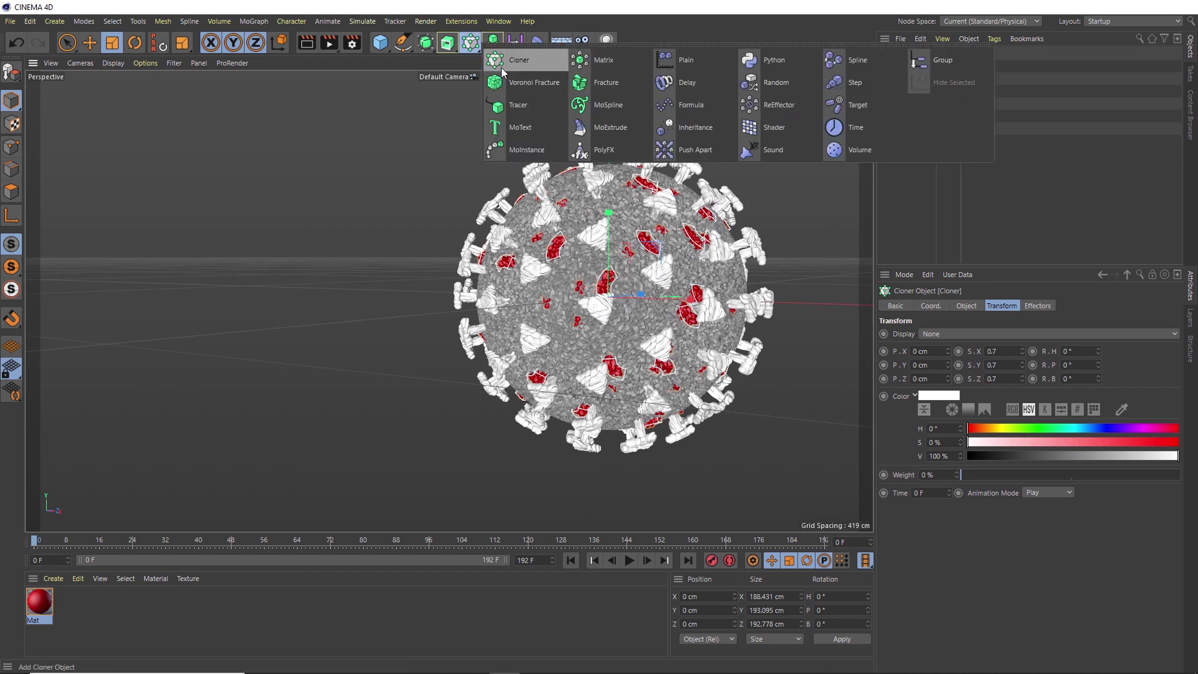
pyautogui.click(694, 150)
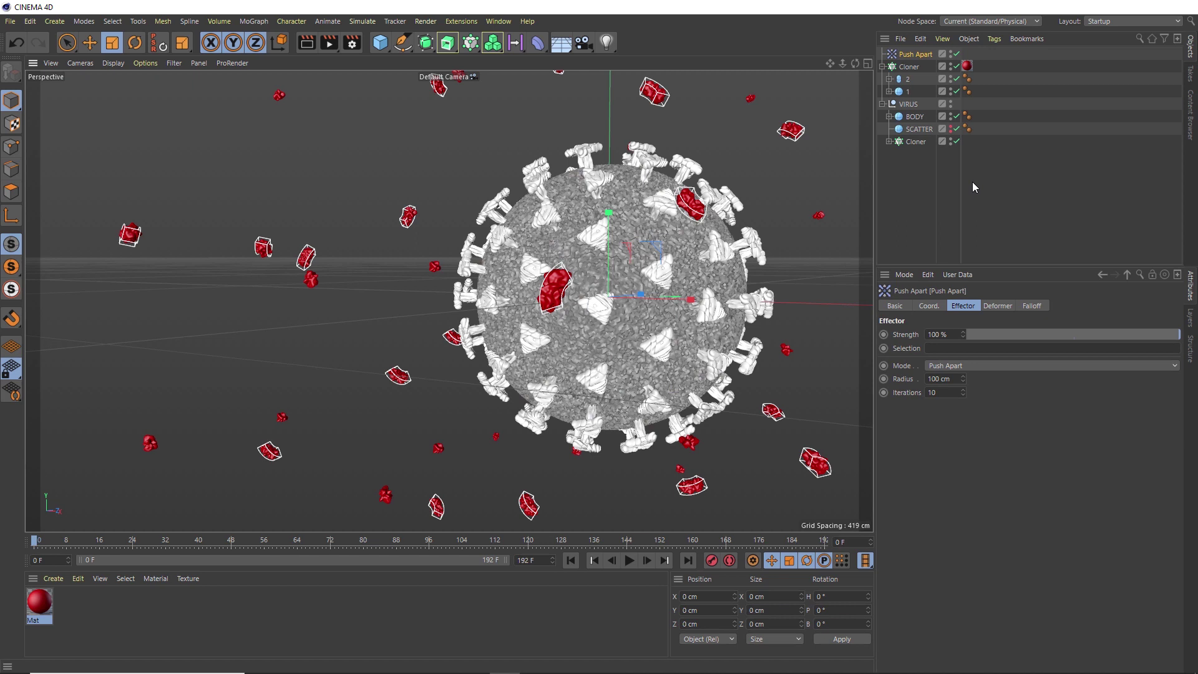
pyautogui.moveTo(962, 381); pyautogui.dragTo(963, 429)
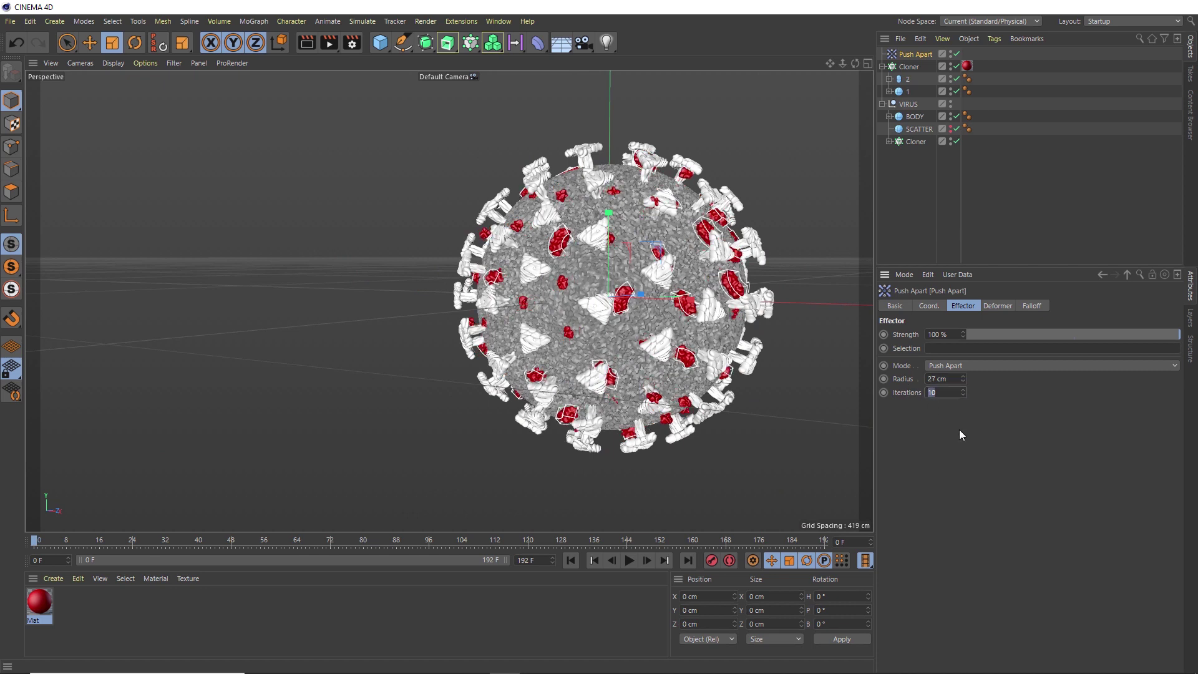
pyautogui.write('1')
pyautogui.press('Return')
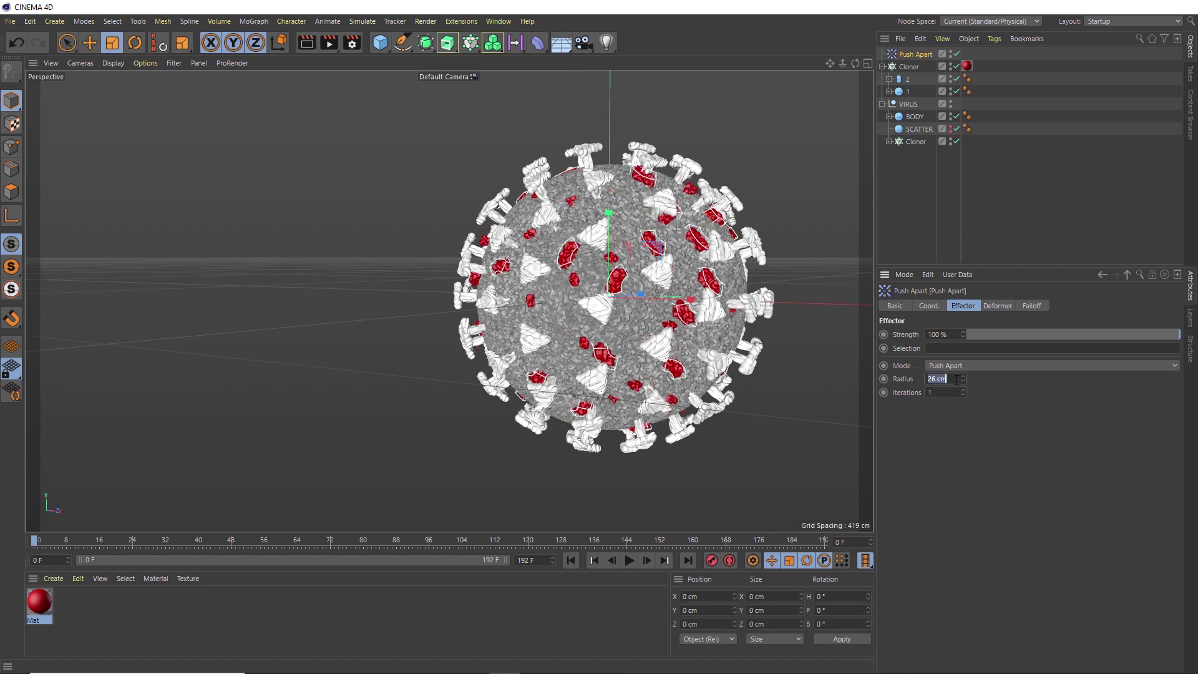
pyautogui.write('22')
pyautogui.press('Return')
pyautogui.press('Down')
pyautogui.press('Down')
pyautogui.press('Down')
pyautogui.press('Down')
pyautogui.press('Down')
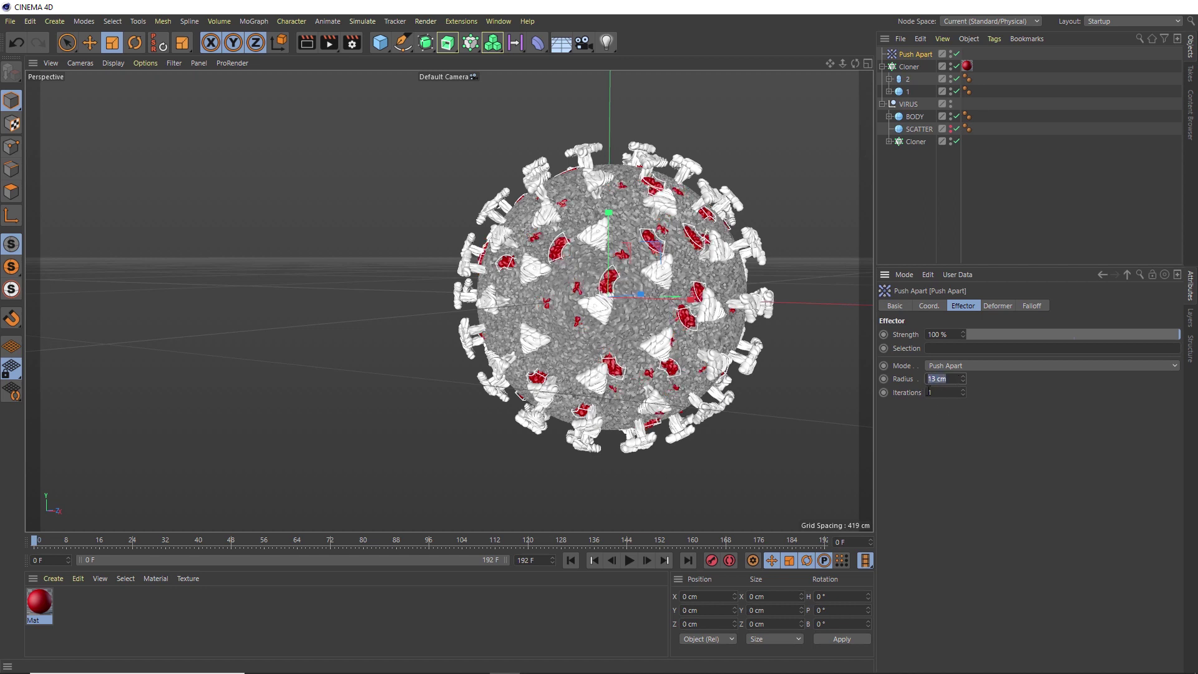
pyautogui.keyDown('alt'); pyautogui.moveTo(680, 267); pyautogui.dragTo(537, 240); pyautogui.keyUp('alt')
# Step: Rename the blob Cloner to MEMBRANES and show all four viewports, including Right
pyautogui.doubleClick(909, 68)
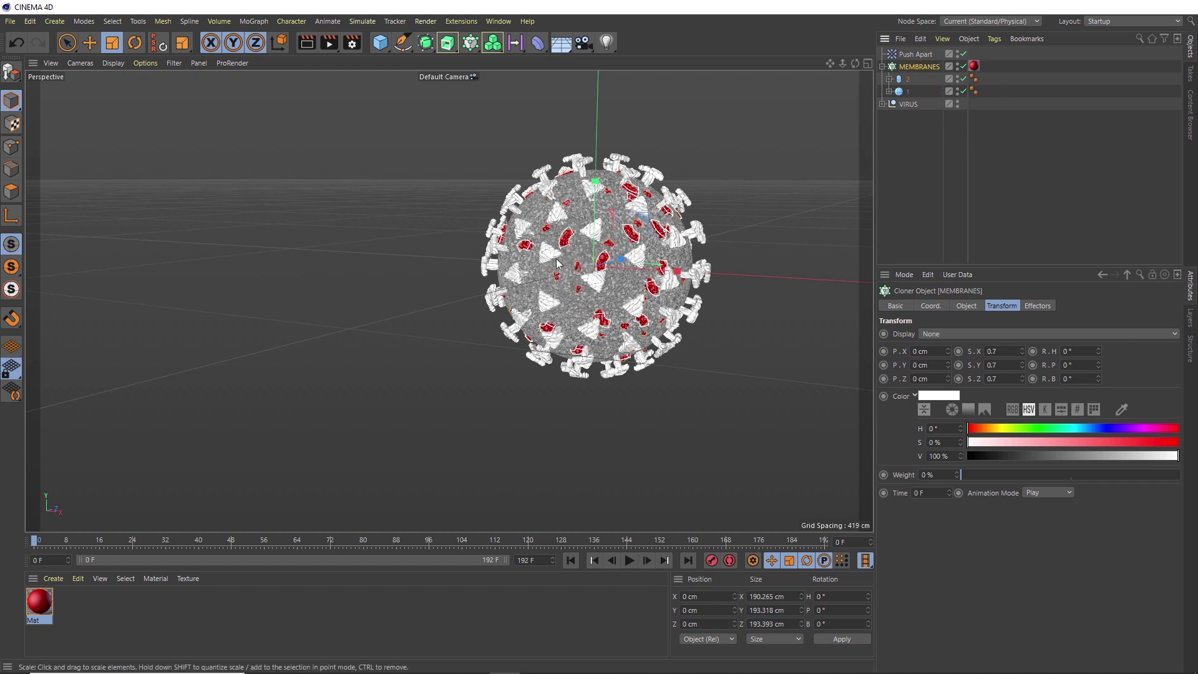
pyautogui.scroll(-2, 553, 303)
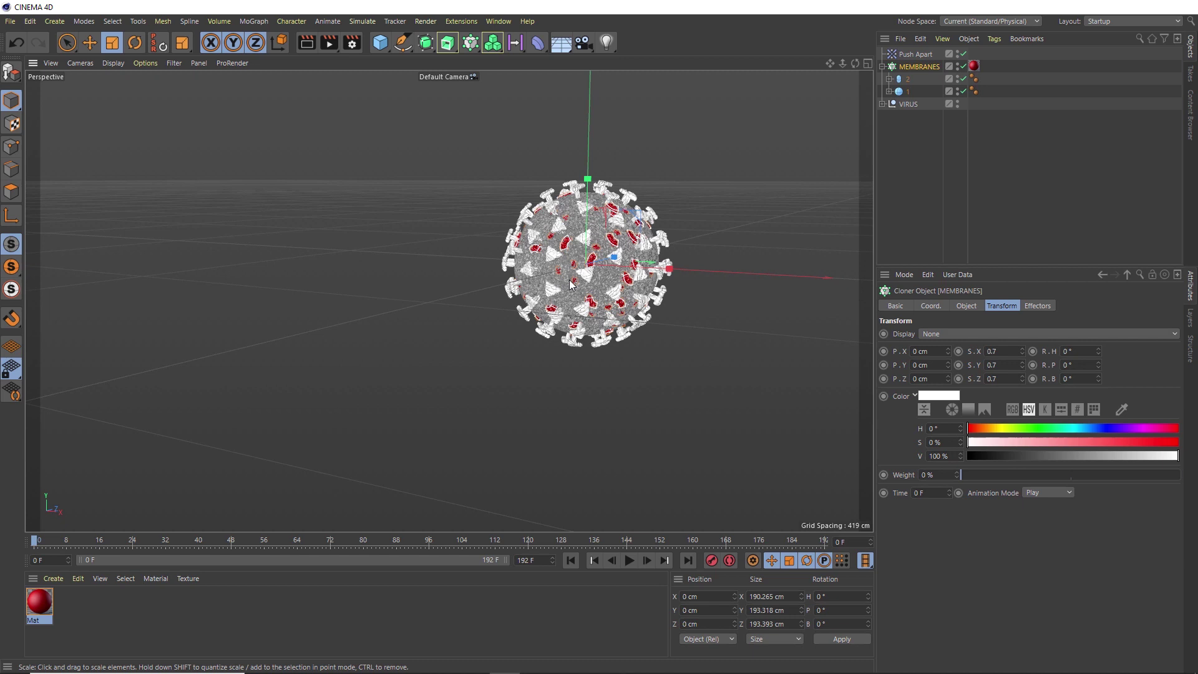
pyautogui.keyDown('alt'); pyautogui.moveTo(569, 284); pyautogui.dragTo(561, 256); pyautogui.keyUp('alt')
pyautogui.scroll(2, 590, 272)
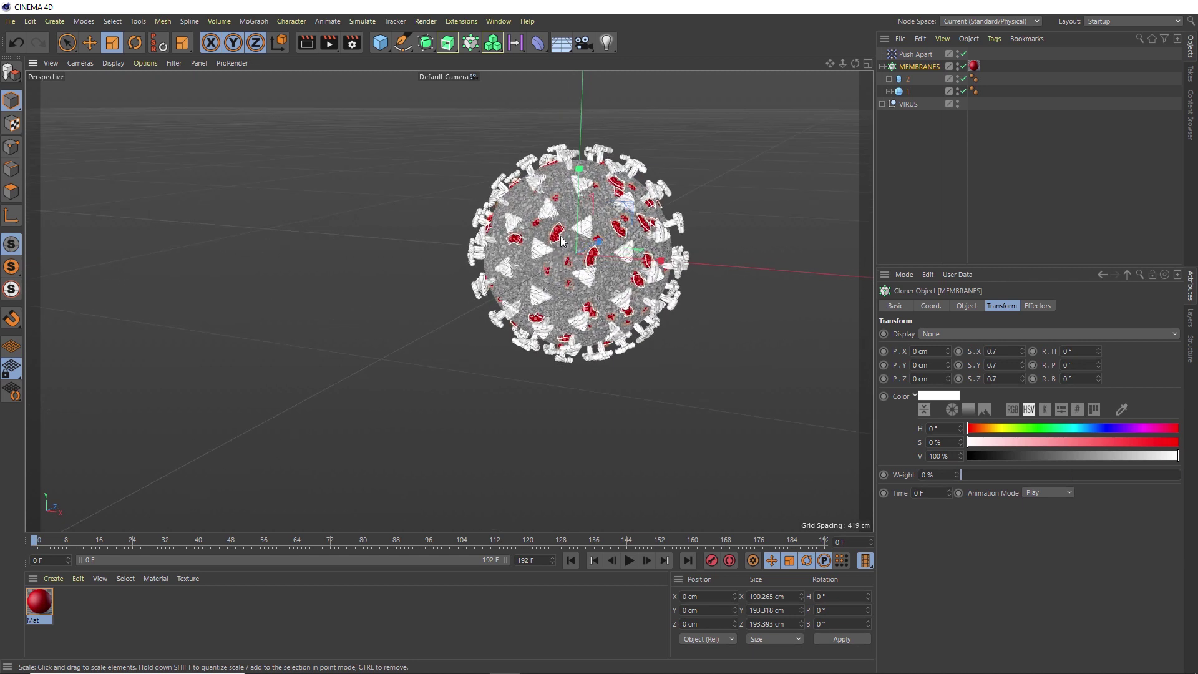
pyautogui.middleClick(560, 240)
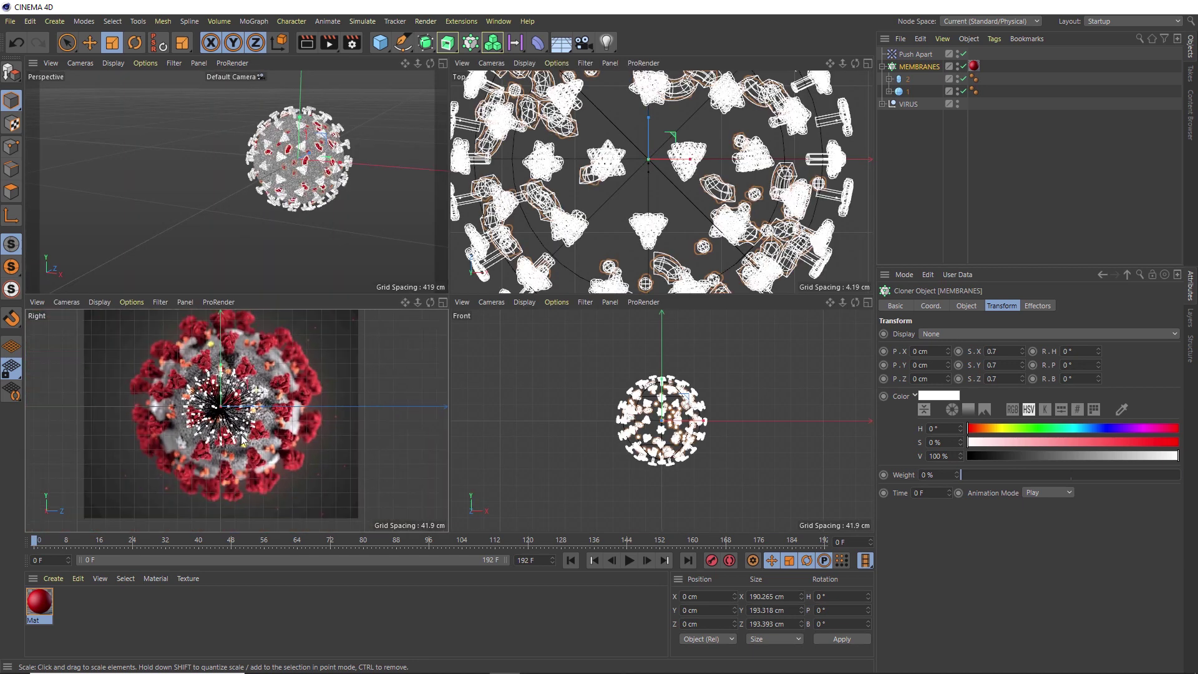